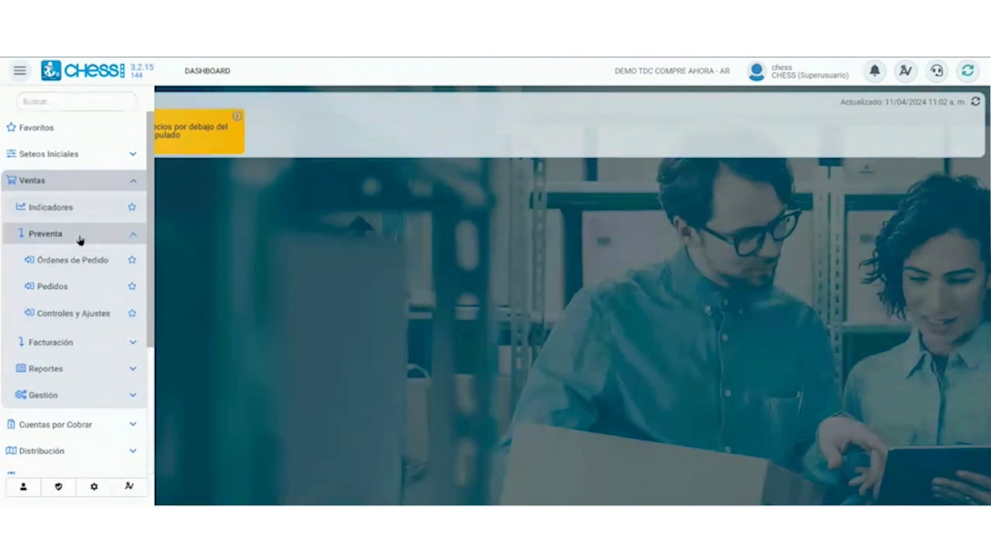
Open the pre-sale Controles y Ajustes page and examine the dates with orders held for exceeded credit.
{"action": "left_click", "coordinate": [76, 314]}
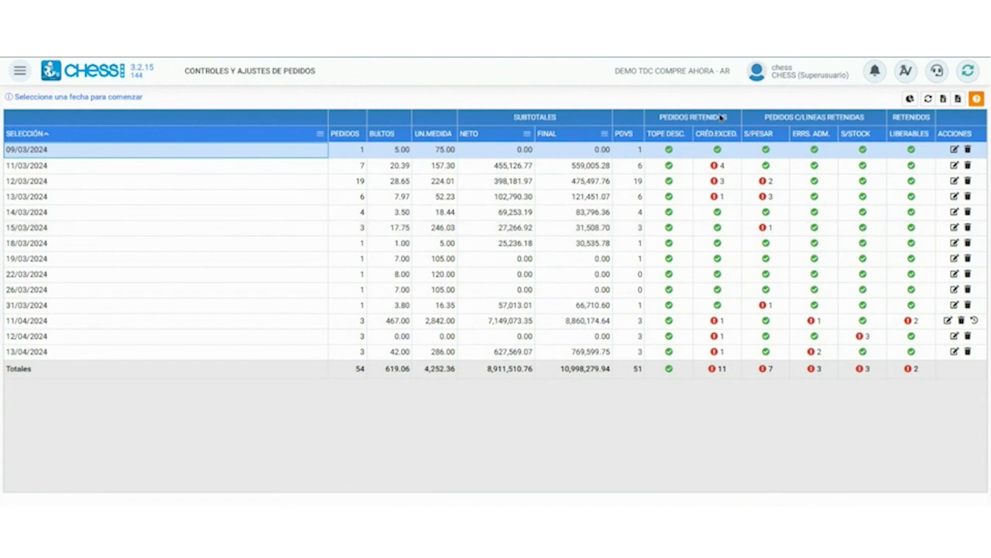
{"action": "left_click", "coordinate": [717, 181]}
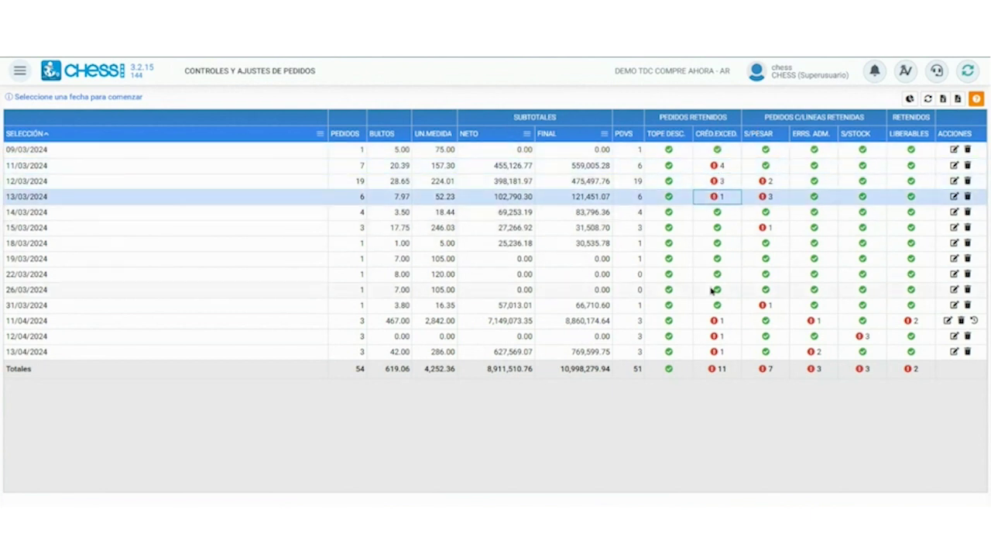
{"action": "left_click", "coordinate": [716, 321]}
{"action": "left_click", "coordinate": [717, 338]}
{"action": "left_click", "coordinate": [724, 166]}
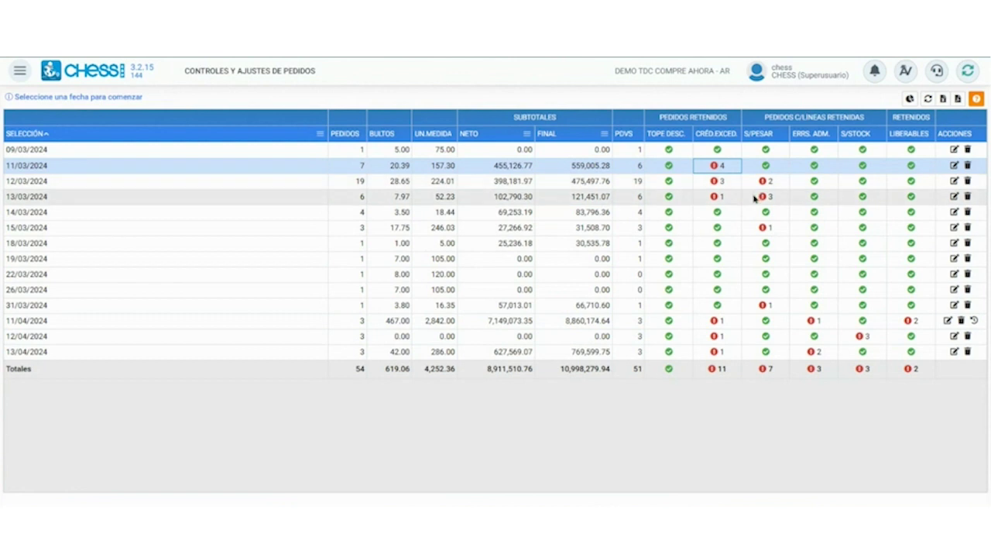
{"action": "left_click", "coordinate": [735, 187]}
{"action": "left_click", "coordinate": [736, 199]}
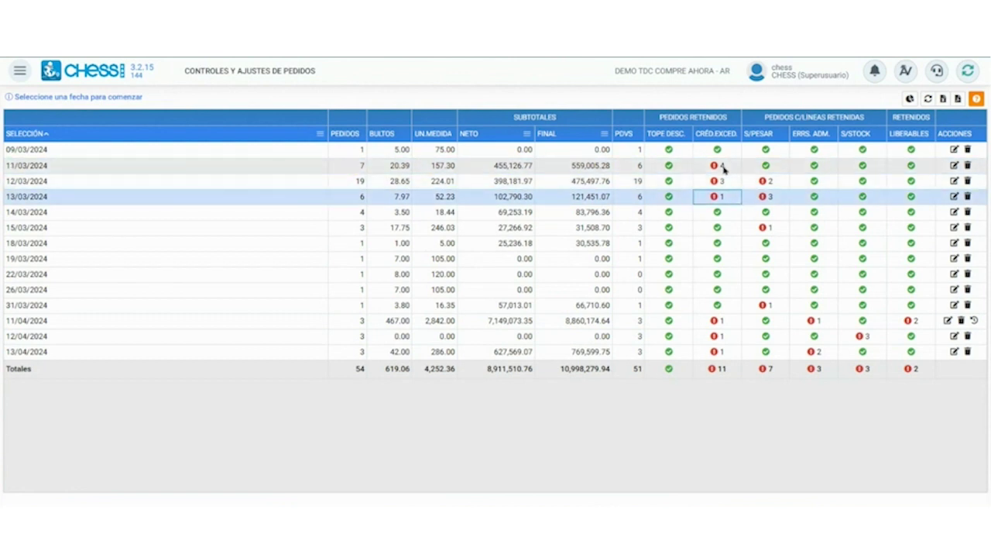
{"action": "left_click", "coordinate": [725, 167]}
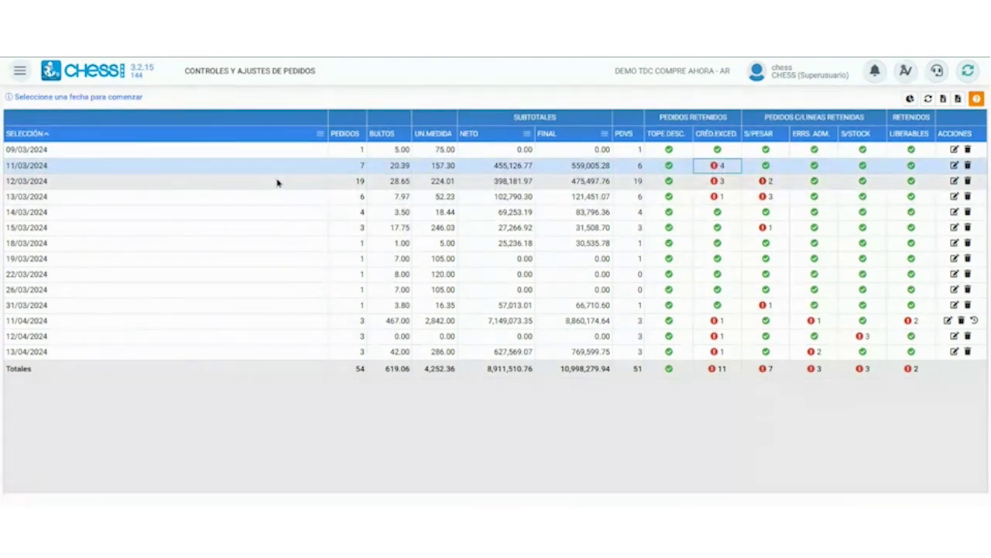
Drill down into the 11/03/2024 orders and review those over the credit limit before returning to the date's summary.
{"action": "left_click", "coordinate": [93, 165]}
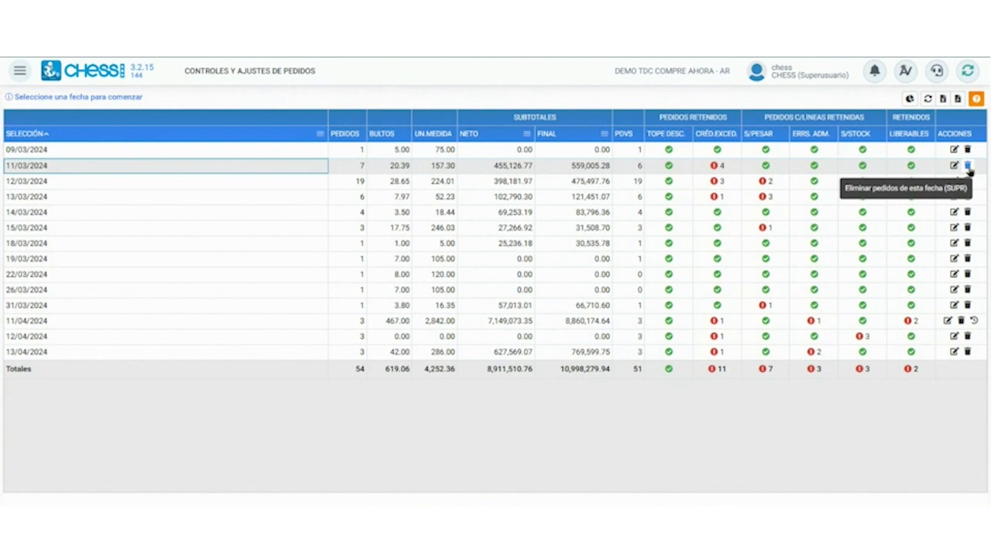
{"action": "double_click", "coordinate": [281, 170]}
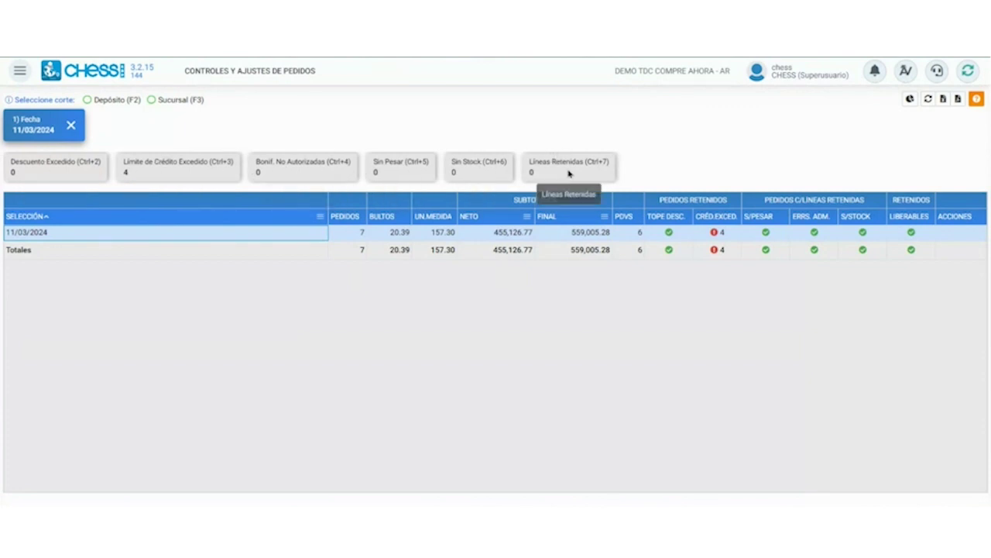
{"action": "left_click", "coordinate": [201, 172]}
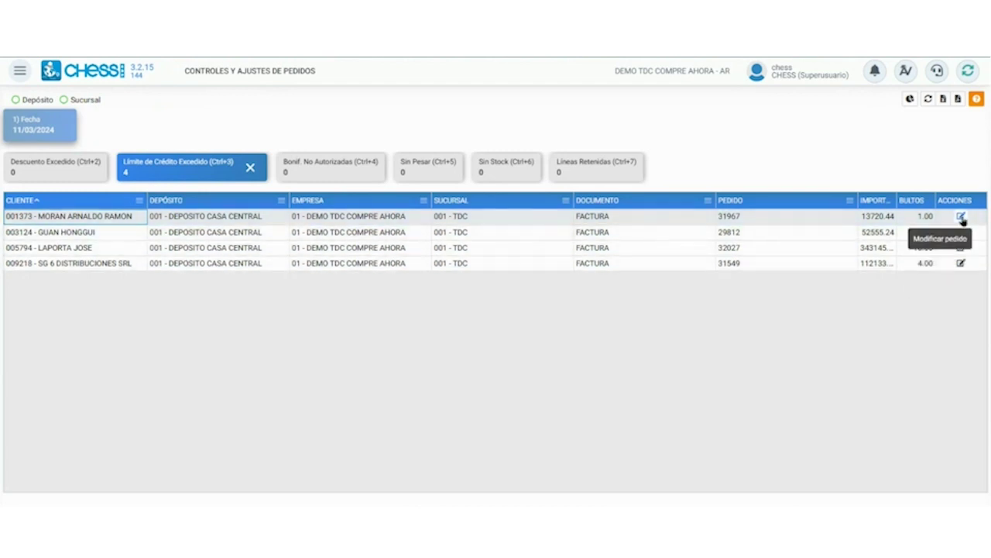
{"action": "left_click", "coordinate": [250, 168]}
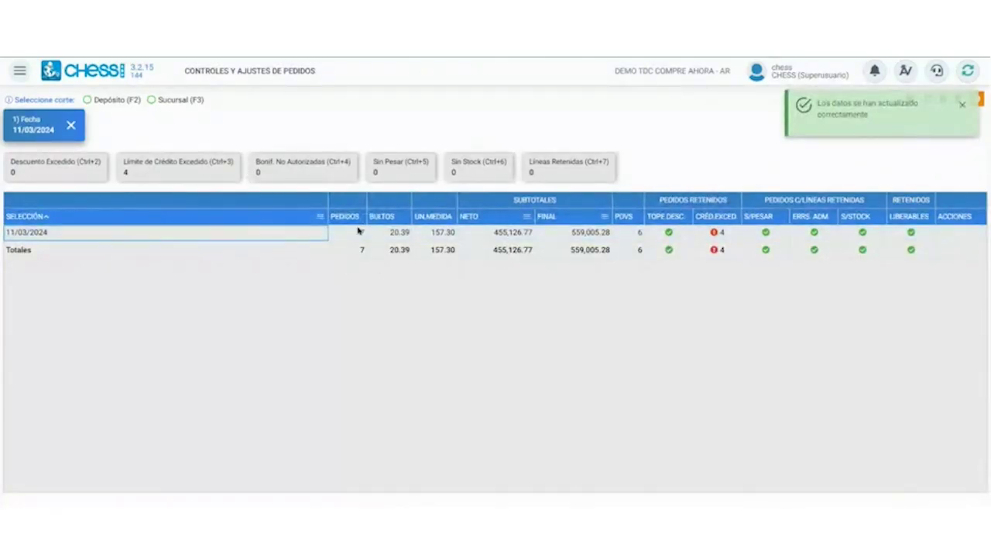
{"action": "left_click", "coordinate": [283, 238]}
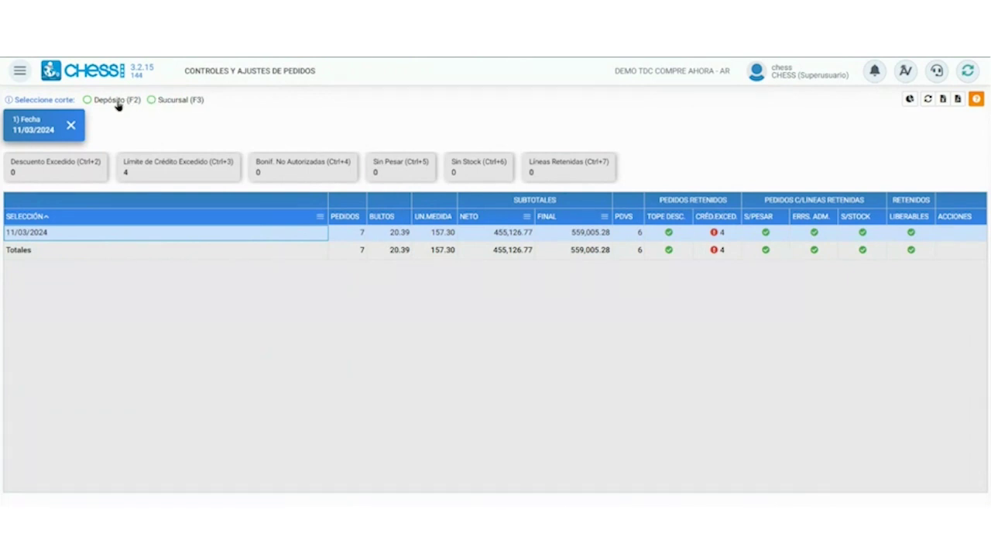
Break the date's orders down by Depósito, enter Deposito Casa Central, and split its orders by Cliente.
{"action": "left_click", "coordinate": [168, 102]}
{"action": "left_click", "coordinate": [126, 101]}
{"action": "double_click", "coordinate": [130, 233]}
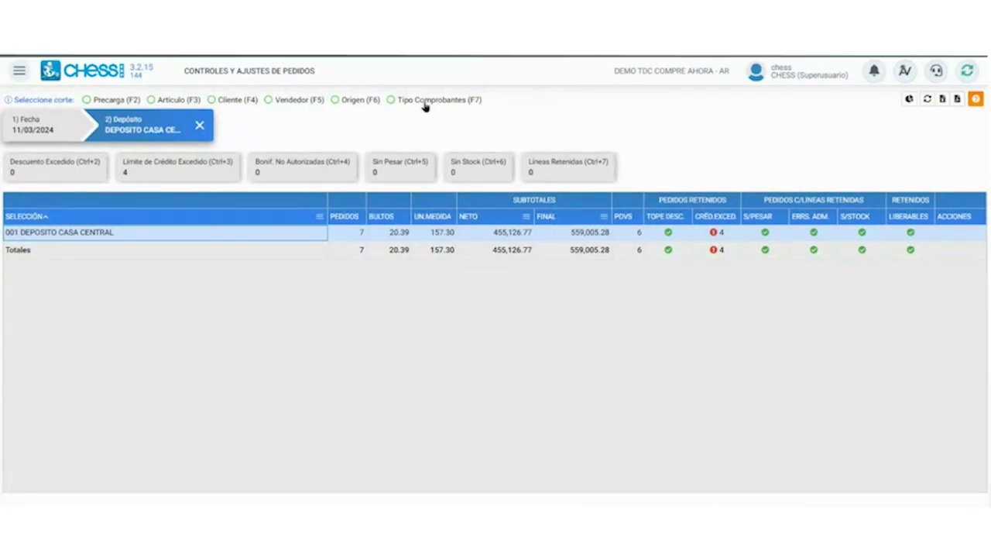
{"action": "left_click", "coordinate": [230, 102]}
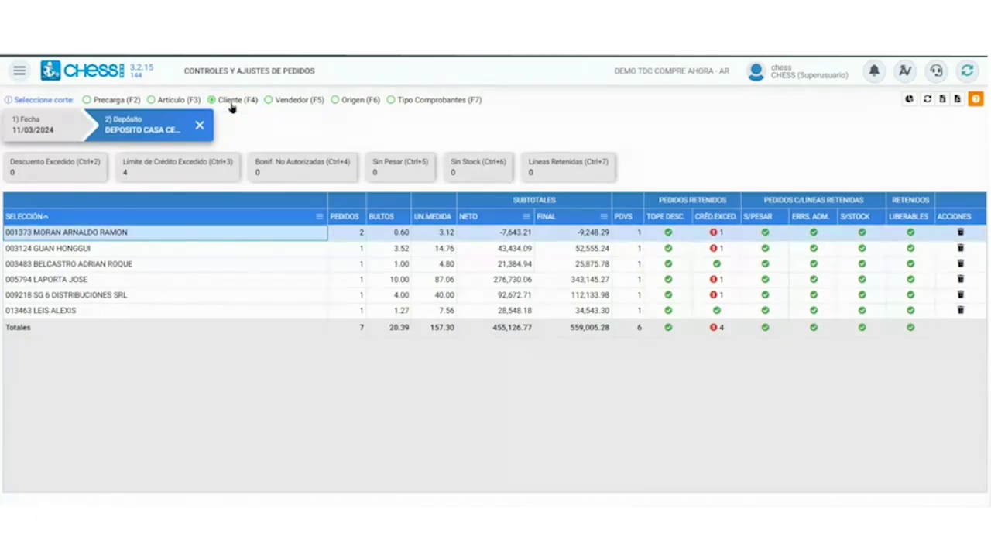
Examine the client rows to see which ones have orders held for exceeded credit.
{"action": "left_click", "coordinate": [230, 248]}
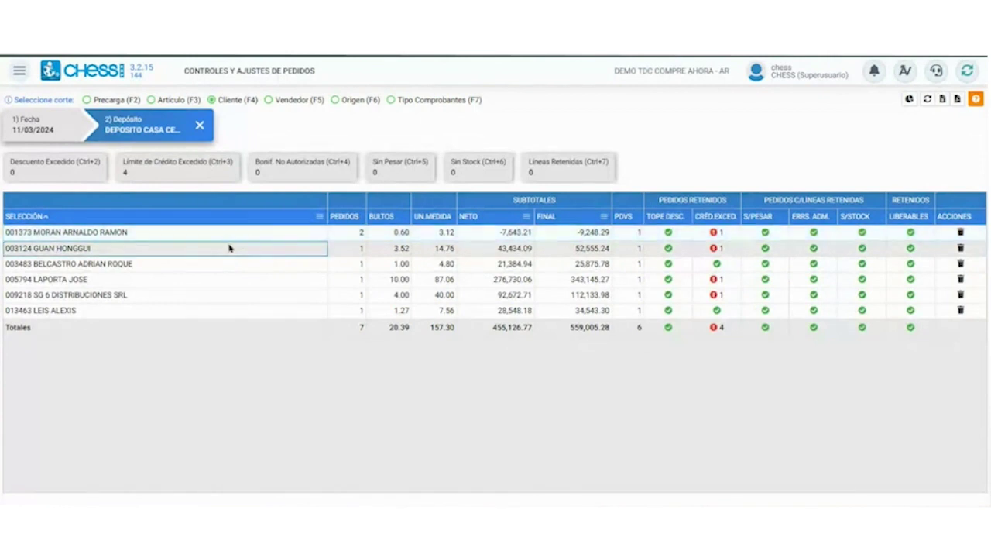
{"action": "left_click", "coordinate": [217, 262]}
{"action": "left_click", "coordinate": [229, 237]}
{"action": "left_click", "coordinate": [228, 249]}
{"action": "left_click", "coordinate": [230, 281]}
{"action": "left_click", "coordinate": [228, 299]}
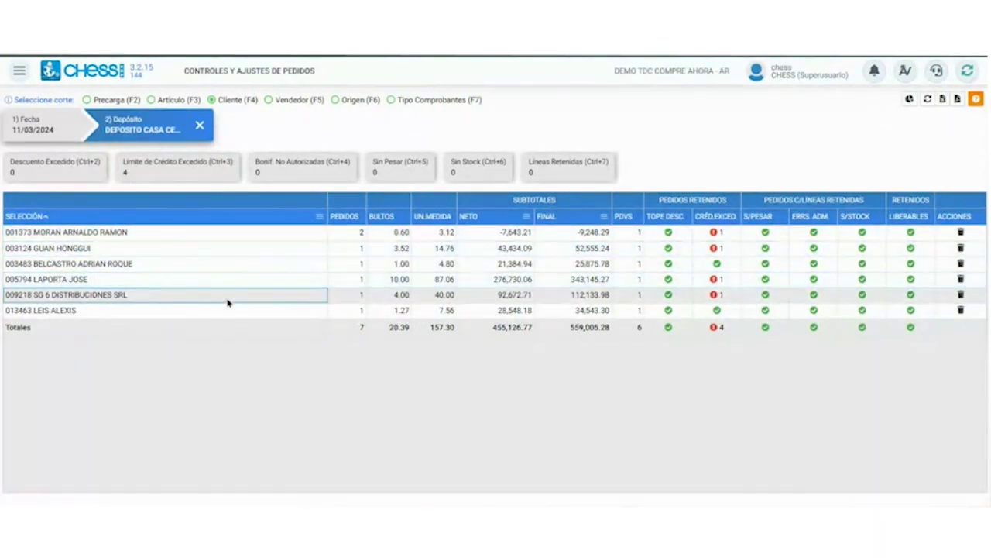
{"action": "left_click", "coordinate": [240, 234]}
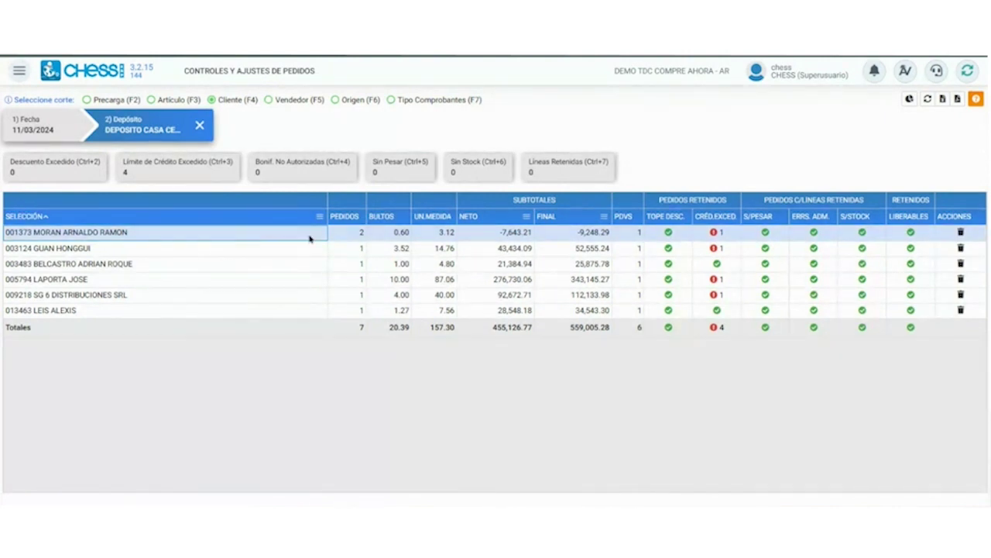
Find Aprobación de Límite Excedido by searching for "apro", and open it in a separate browser tab.
{"action": "left_click", "coordinate": [19, 71]}
{"action": "left_click", "coordinate": [33, 103]}
{"action": "type", "text": "apr"}
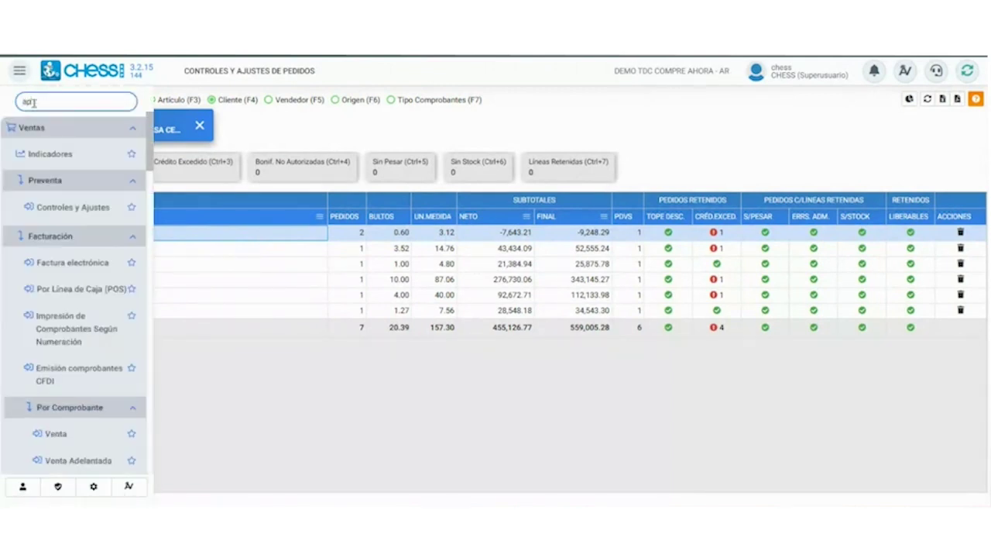
{"action": "type", "text": "o"}
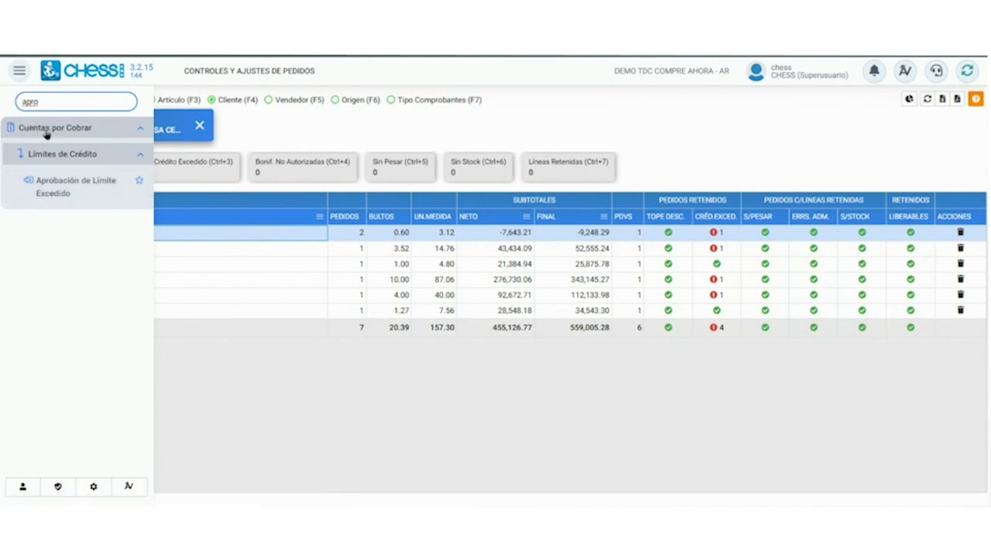
{"action": "right_click", "coordinate": [82, 182]}
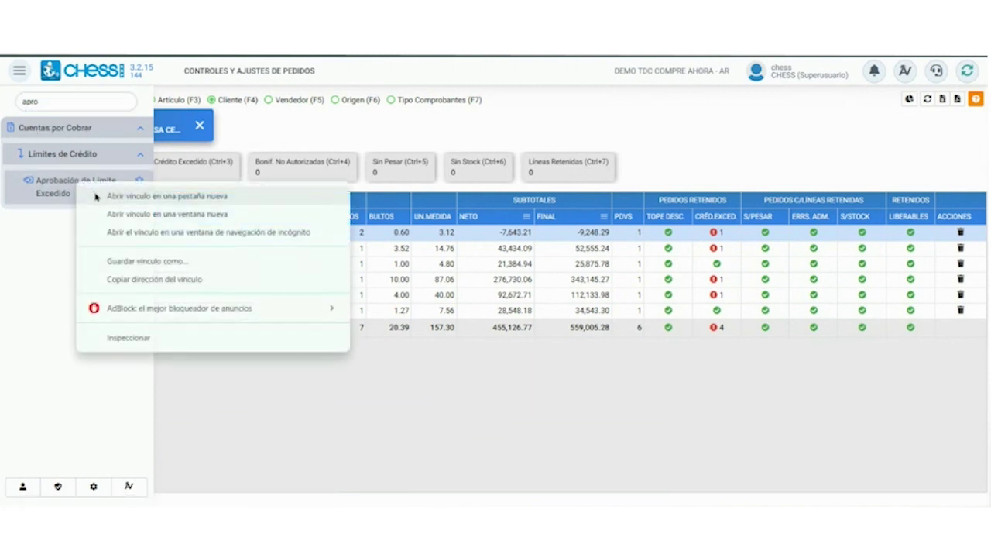
{"action": "key", "text": "Escape"}
{"action": "left_click", "coordinate": [237, 374]}
Compare the clients that need credit approval and select the first client in the list.
{"action": "left_click", "coordinate": [213, 251]}
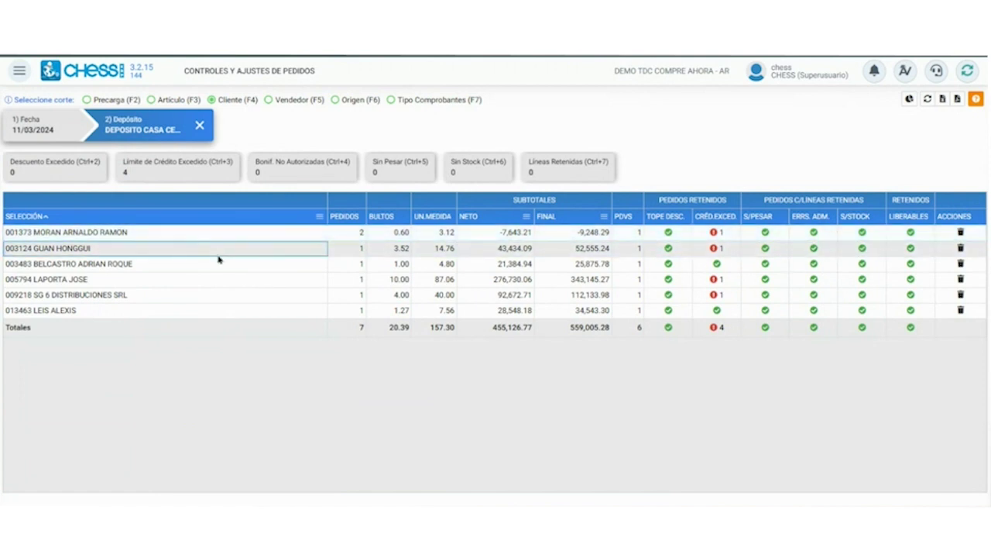
{"action": "left_click", "coordinate": [226, 285]}
{"action": "left_click", "coordinate": [224, 296]}
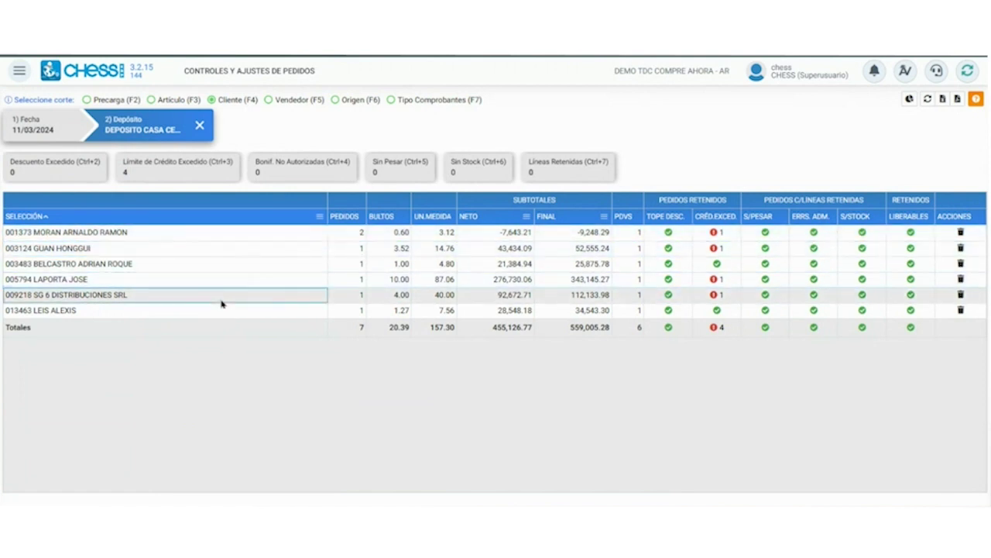
{"action": "left_click", "coordinate": [214, 234]}
{"action": "left_click", "coordinate": [215, 234]}
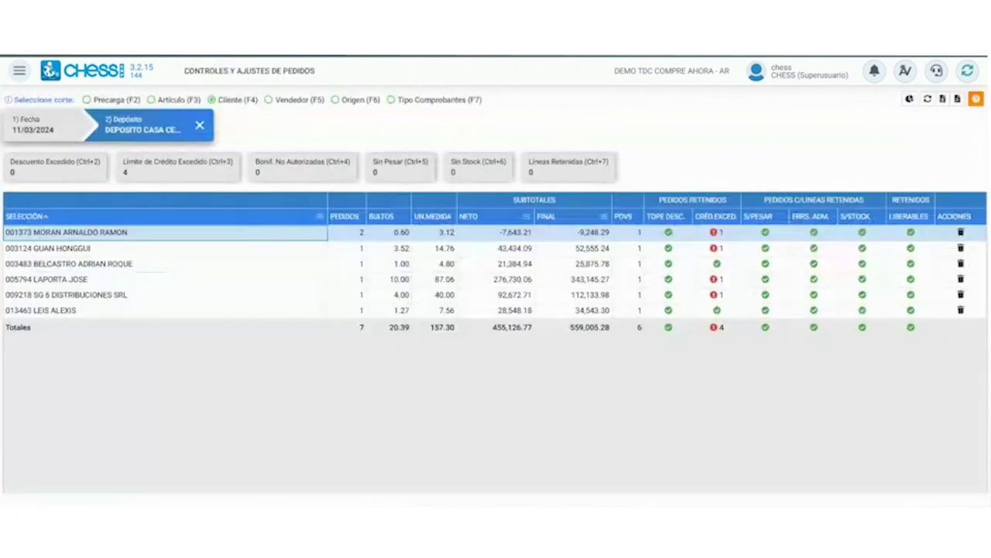
{"action": "left_click", "coordinate": [276, 251]}
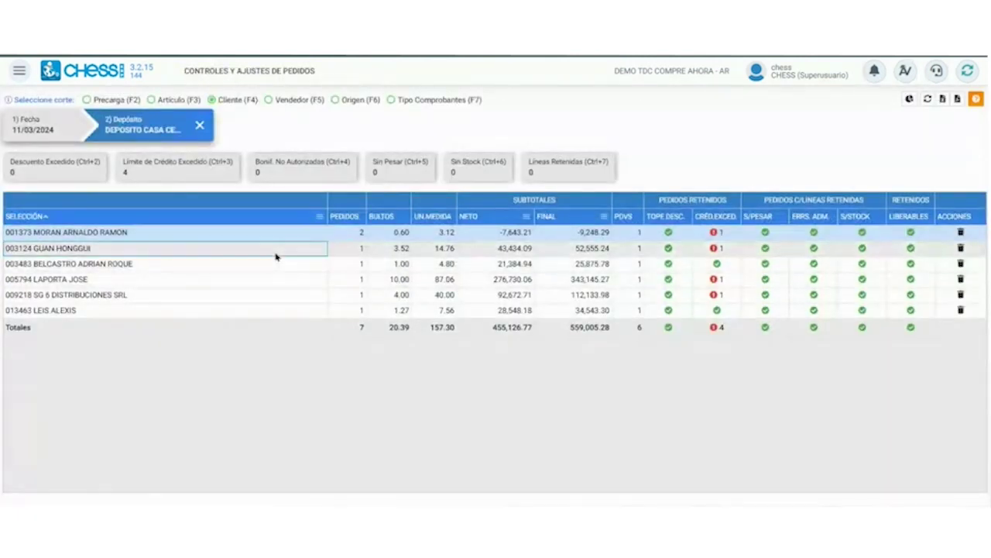
{"action": "left_click", "coordinate": [269, 234]}
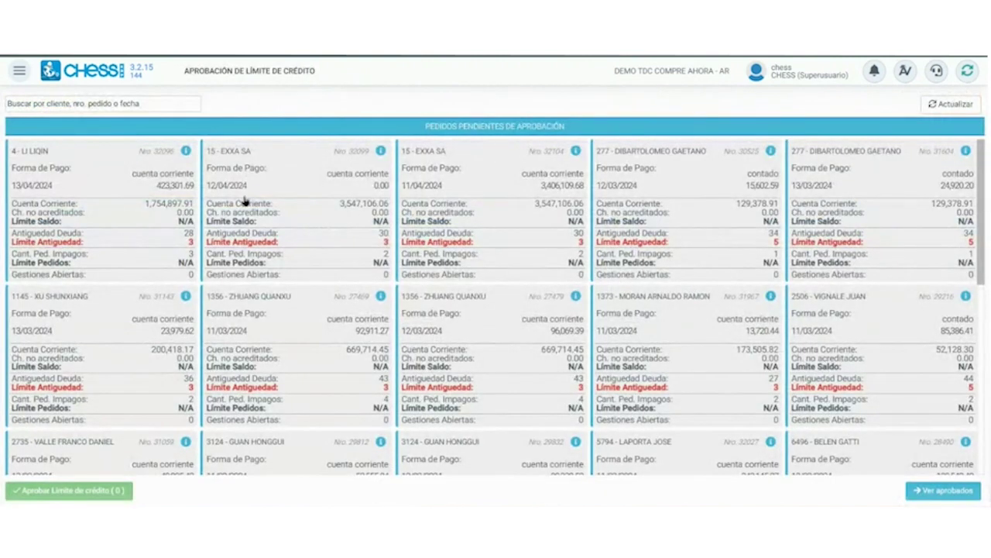
Switch to the credit limit approval page and filter the pending orders by the first client's customer number.
{"action": "left_click", "coordinate": [134, 104]}
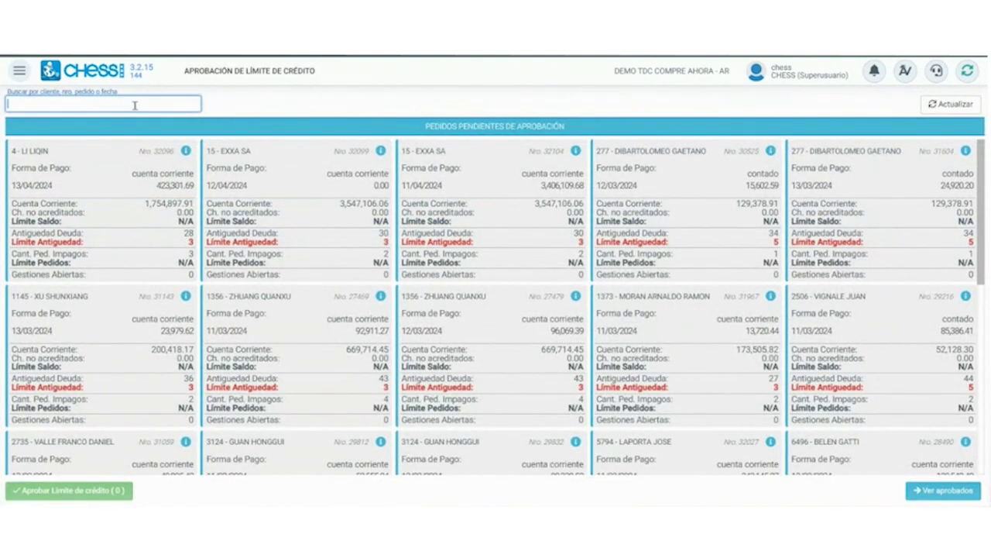
{"action": "type", "text": "1373"}
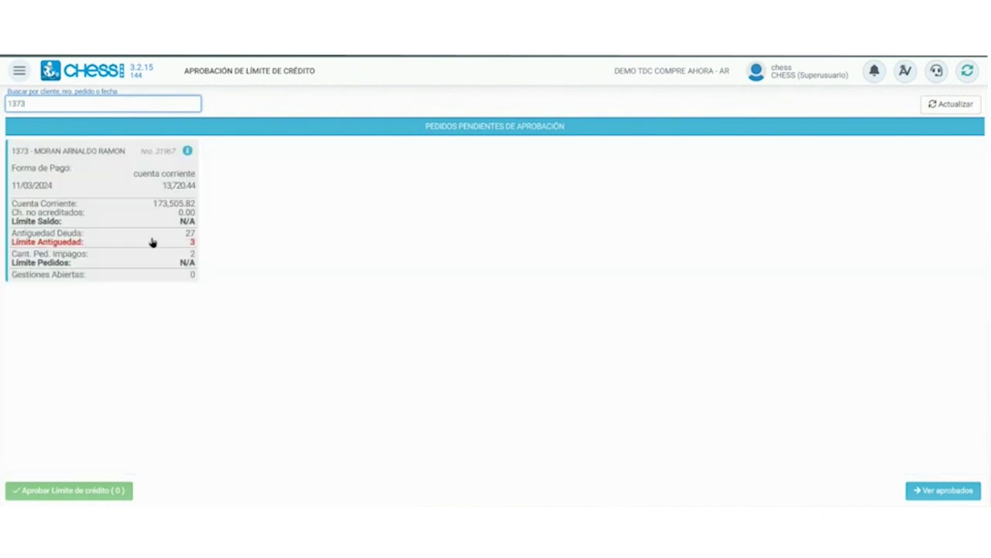
{"action": "left_click", "coordinate": [152, 243]}
{"action": "left_click", "coordinate": [152, 219]}
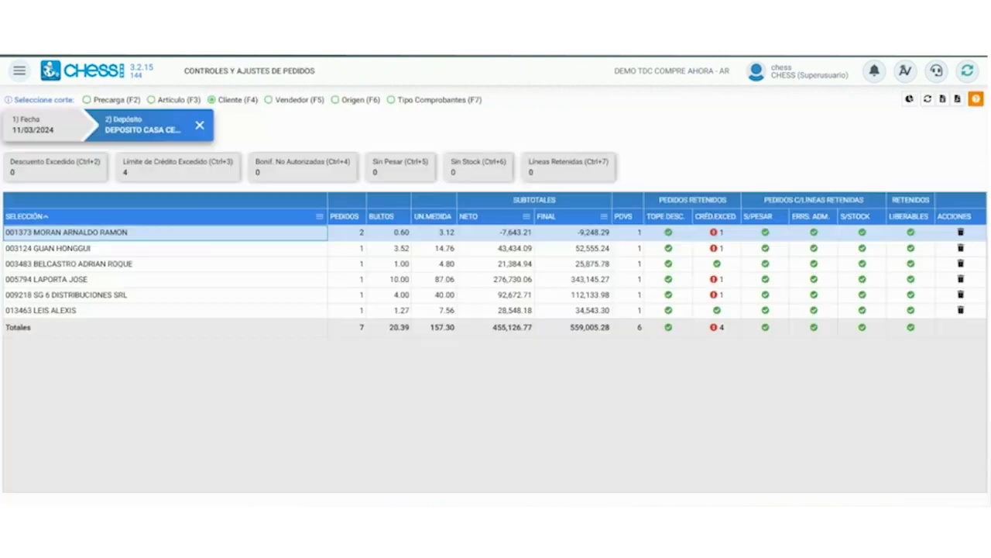
Return to the order controls and check the remaining clients over their credit limit, ending on the first client.
{"action": "left_click", "coordinate": [311, 250]}
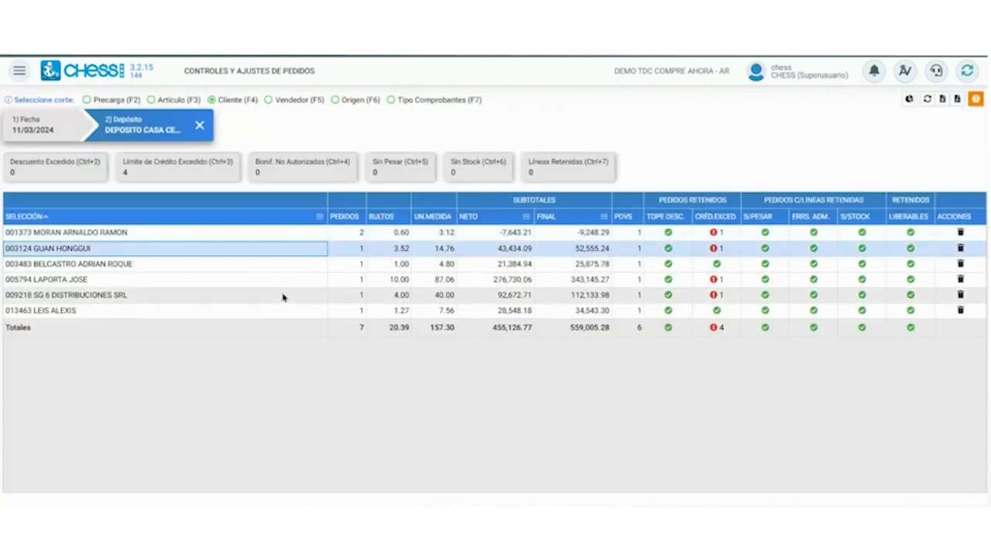
{"action": "left_click", "coordinate": [284, 295]}
{"action": "left_click", "coordinate": [289, 279]}
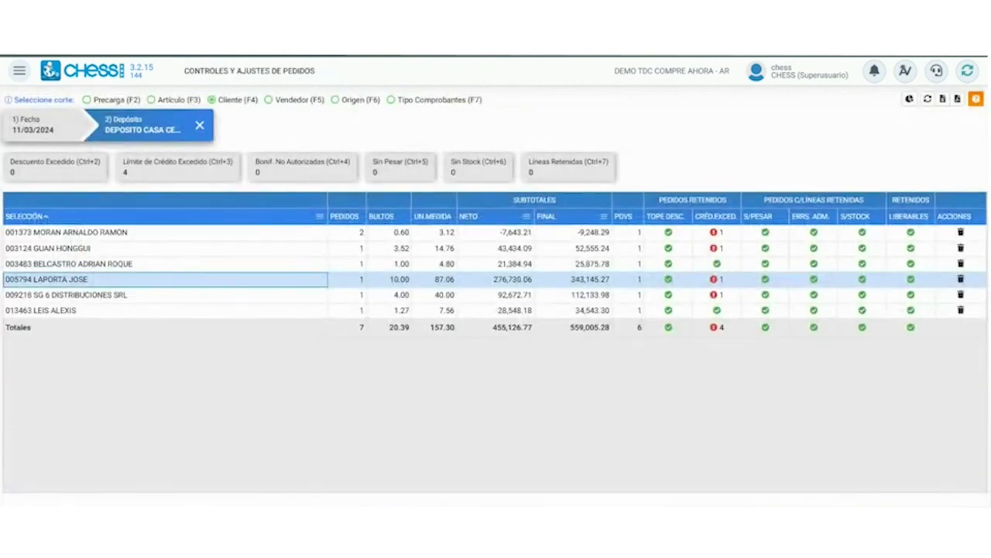
{"action": "left_click", "coordinate": [293, 233]}
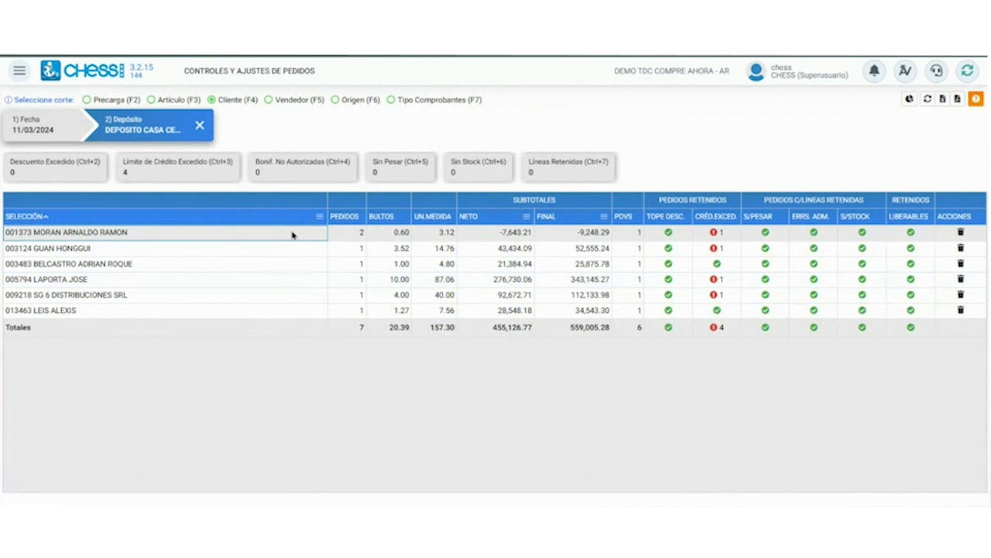
{"action": "double_click", "coordinate": [293, 233]}
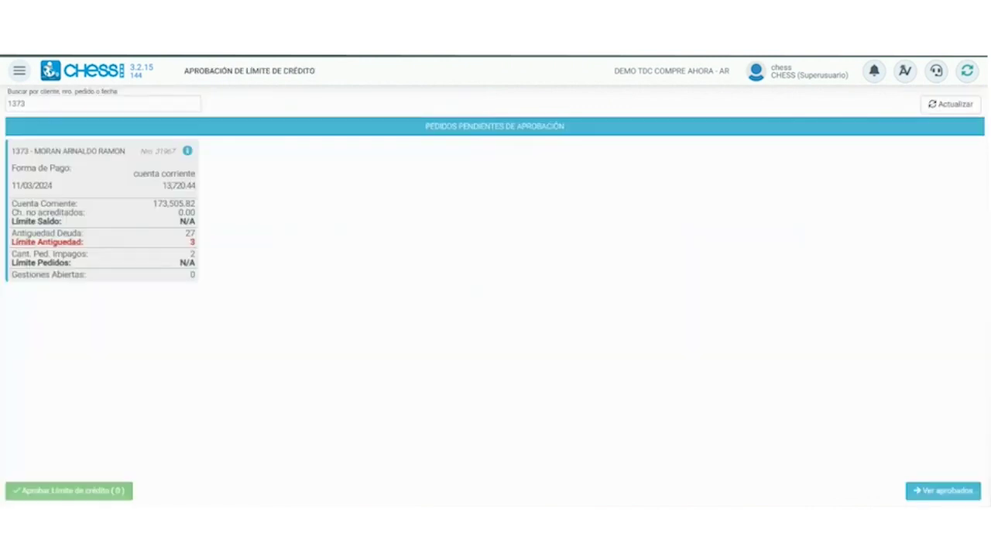
Approve the credit limit for the filtered client's pending order dated 11/03/2024.
{"action": "left_click", "coordinate": [112, 206]}
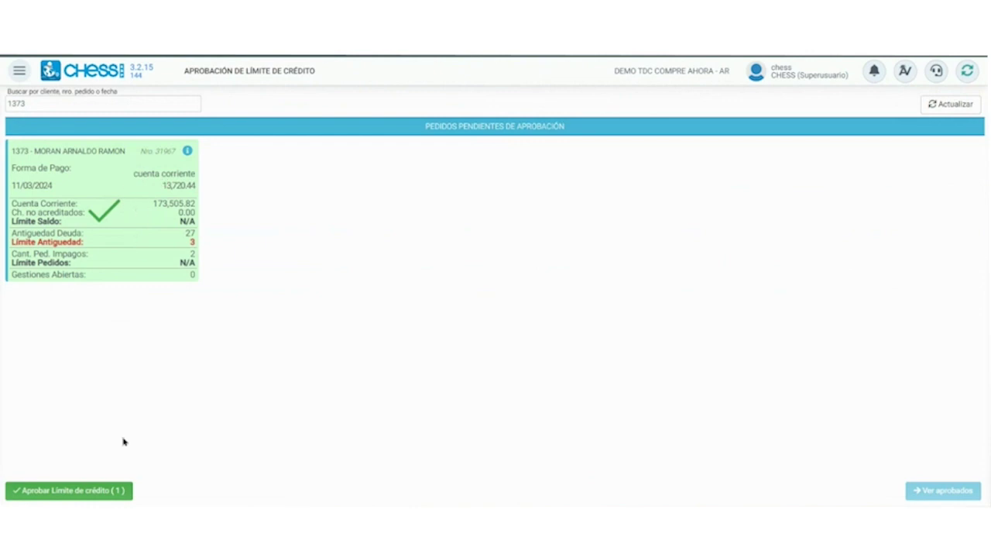
{"action": "left_click", "coordinate": [67, 493]}
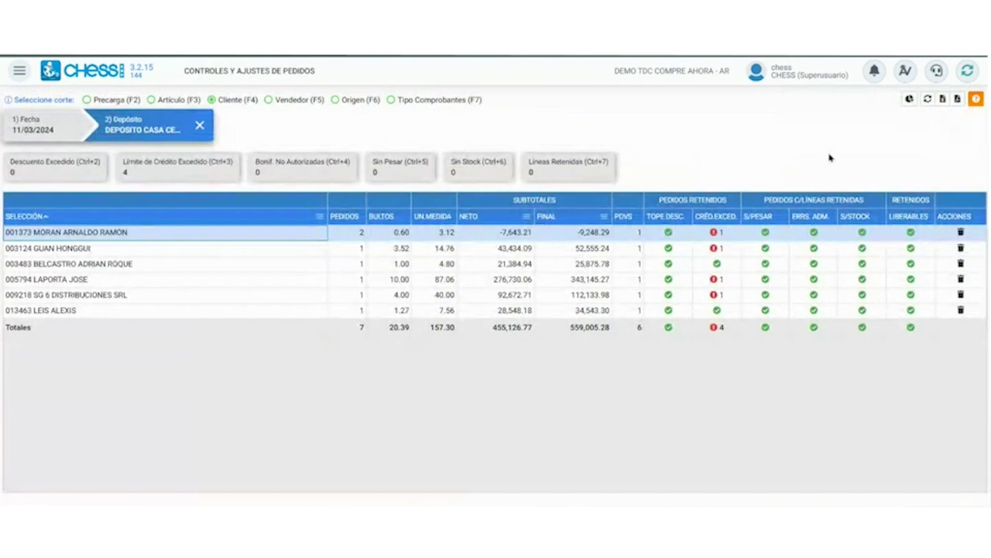
Refresh the order controls, check the first client's exceeded-credit status, and show the approved orders on the credit approval page.
{"action": "left_click", "coordinate": [927, 99]}
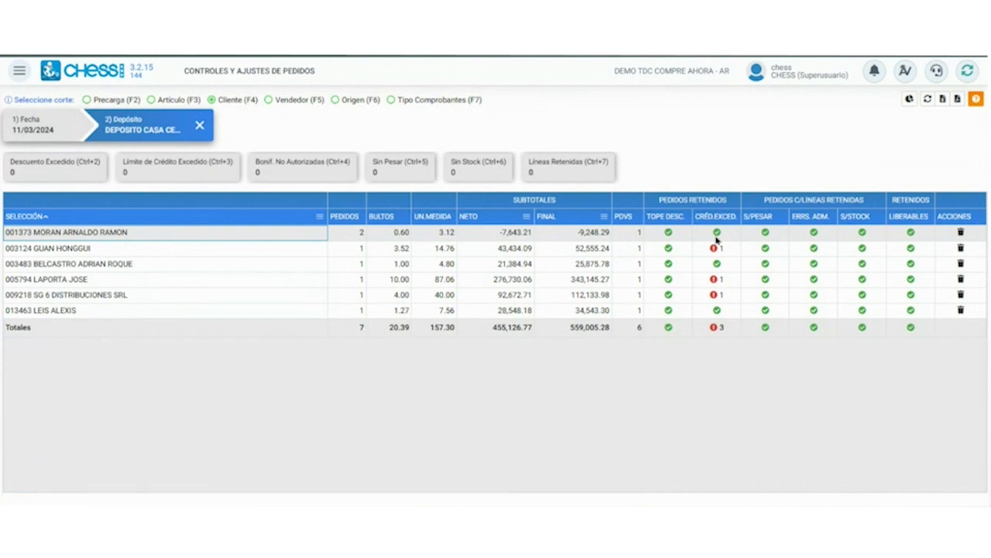
{"action": "left_click", "coordinate": [717, 232]}
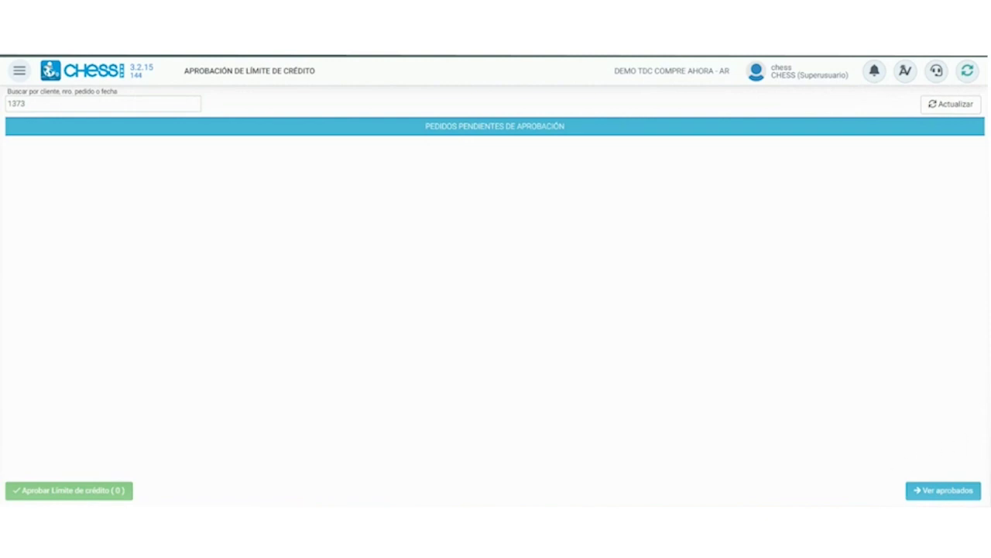
{"action": "left_click", "coordinate": [943, 491]}
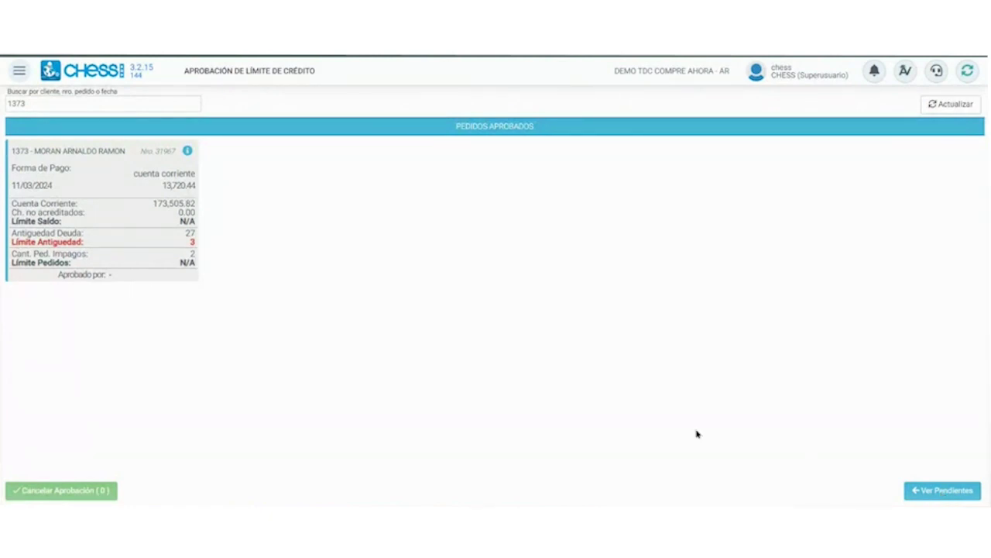
Return to the order controls, check the clients exceeding their credit, and clear the depot and 11/03/2024 date filters.
{"action": "left_click", "coordinate": [174, 215]}
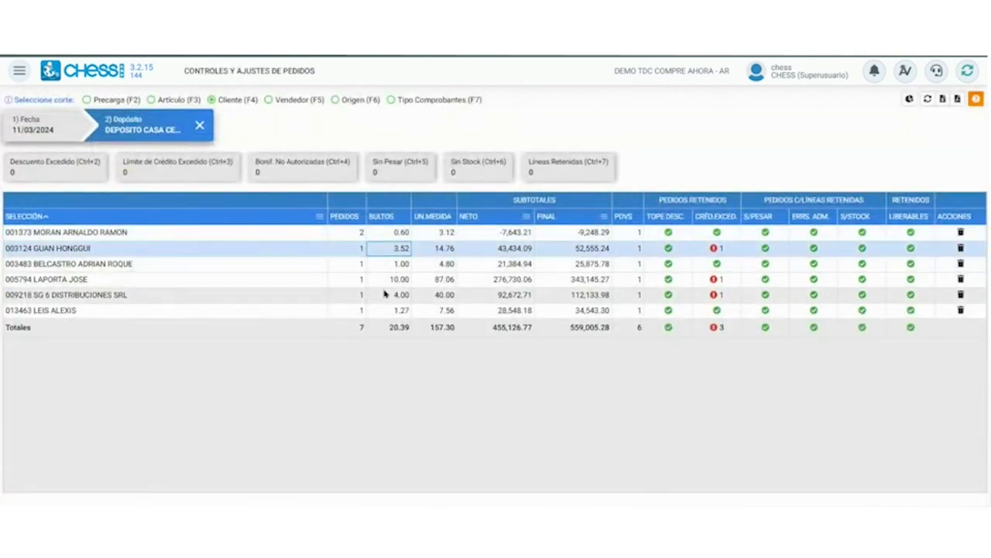
{"action": "left_click", "coordinate": [389, 282]}
{"action": "left_click", "coordinate": [387, 294]}
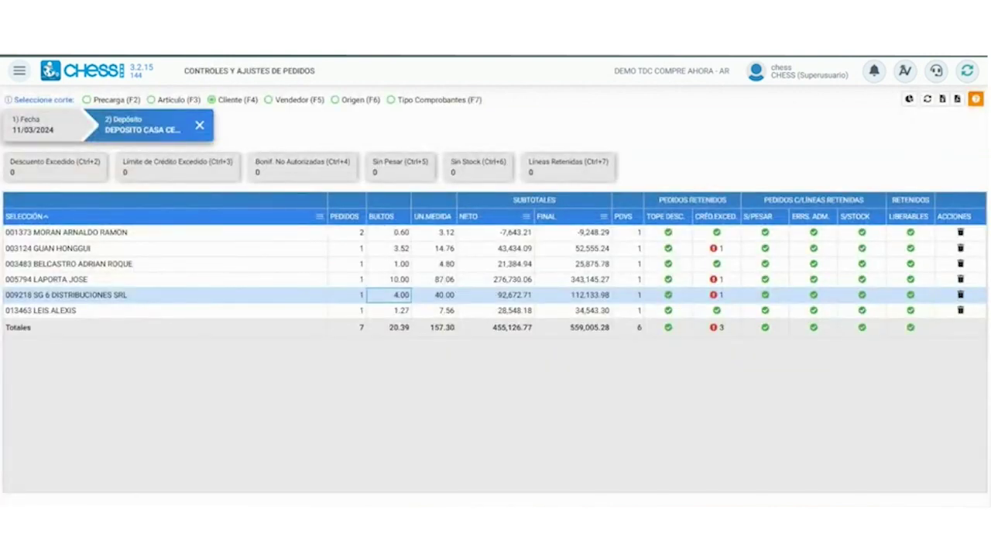
{"action": "left_click", "coordinate": [200, 125]}
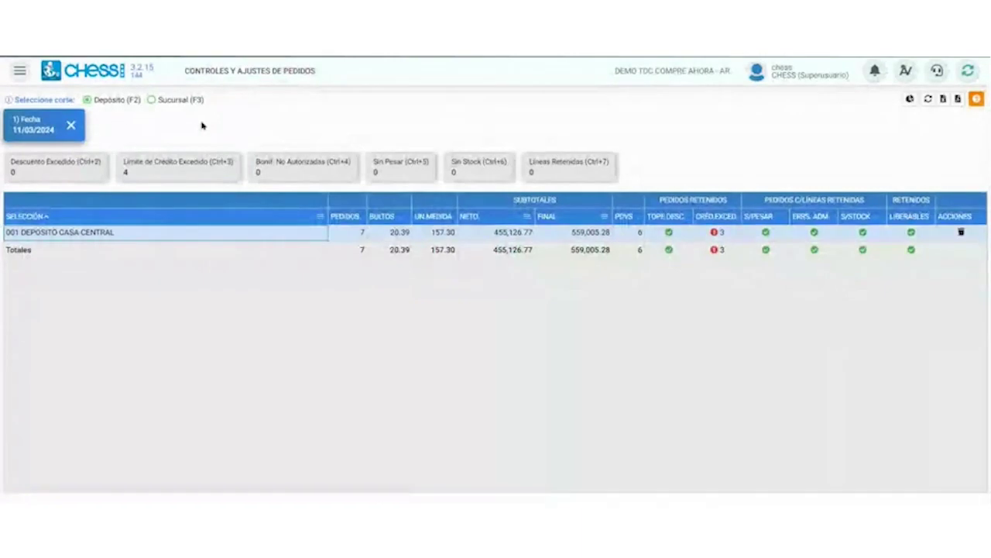
{"action": "left_click", "coordinate": [71, 125]}
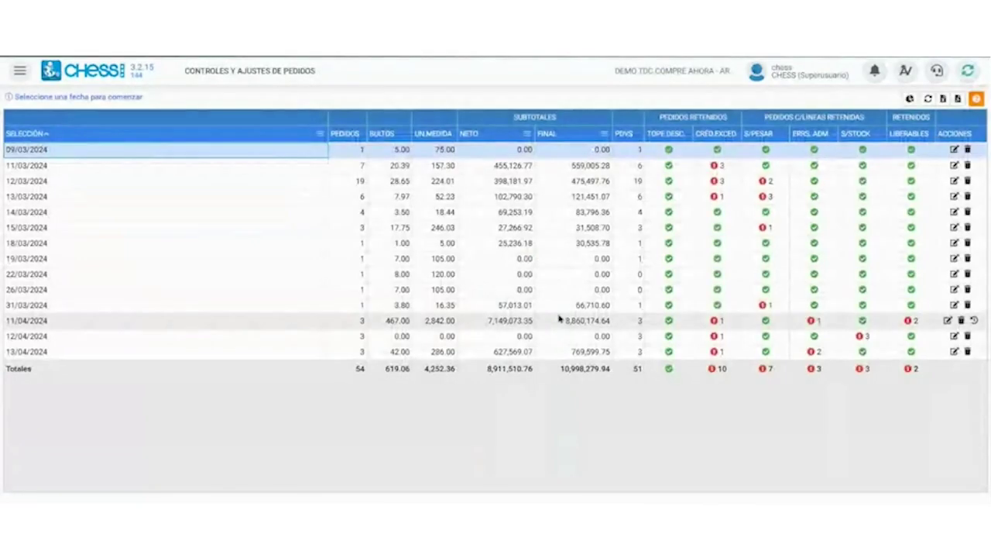
Open the orders dated 12/03/2024 and list those held as Sin Pesar, checking both orders.
{"action": "left_click", "coordinate": [748, 184]}
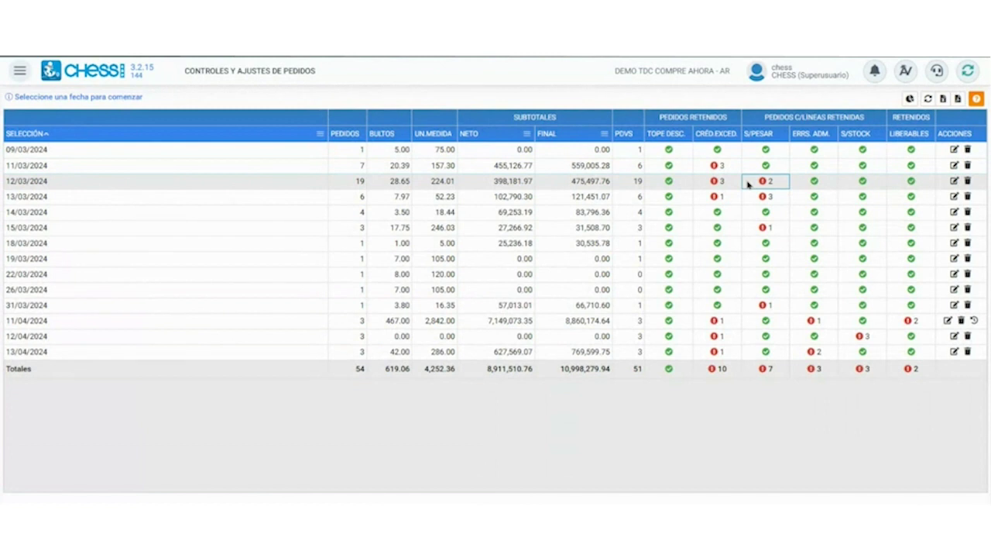
{"action": "left_click", "coordinate": [756, 200]}
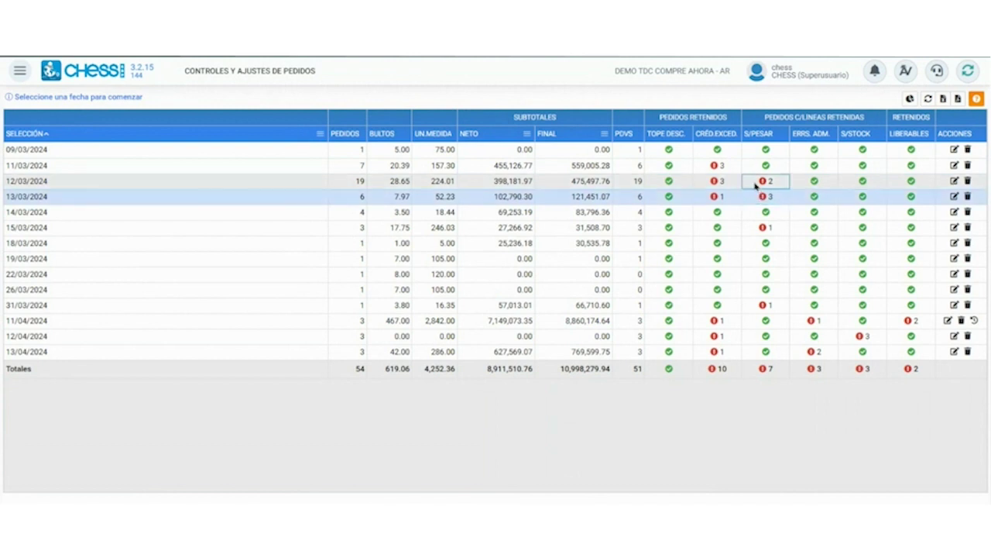
{"action": "left_click", "coordinate": [215, 183]}
{"action": "double_click", "coordinate": [216, 183]}
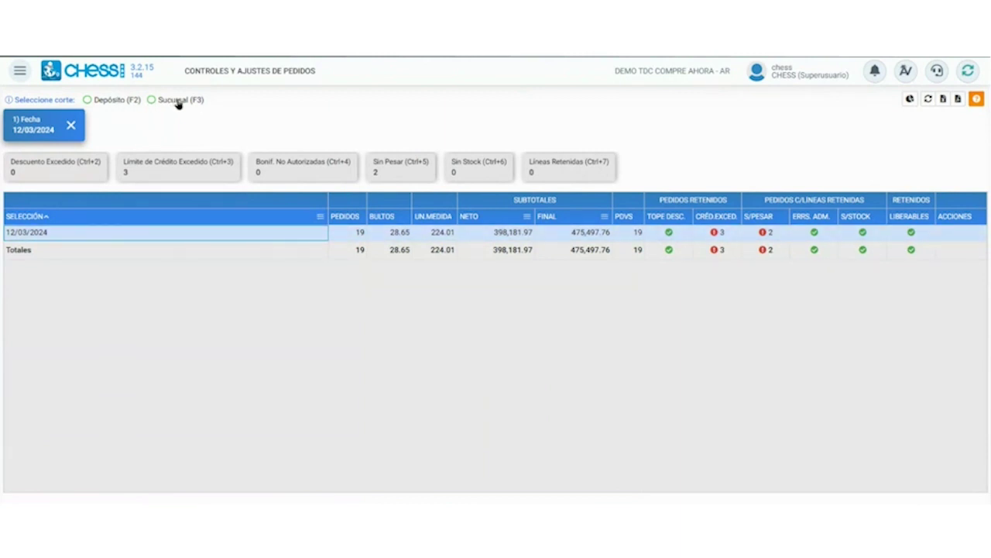
{"action": "left_click", "coordinate": [391, 172]}
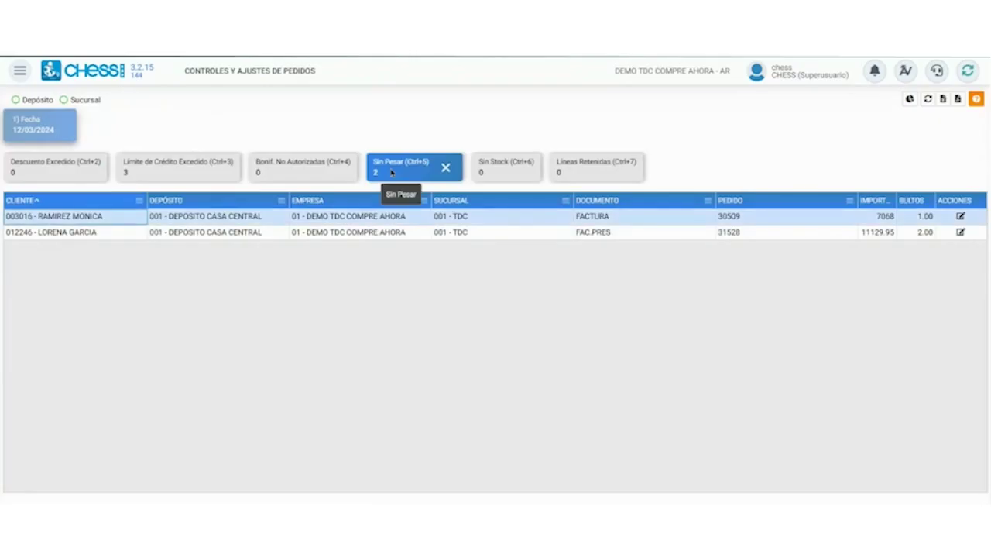
{"action": "left_click", "coordinate": [357, 234]}
{"action": "left_click", "coordinate": [356, 221]}
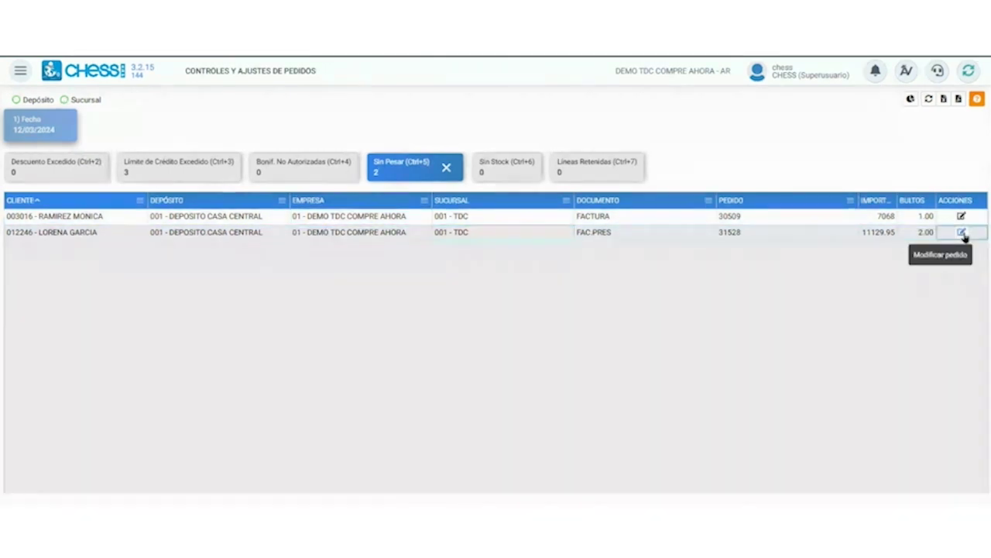
Open the second unweighed order for modification, inspect the weight of its TREMB QUESO DANBO line, and go back without saving.
{"action": "left_click", "coordinate": [961, 232]}
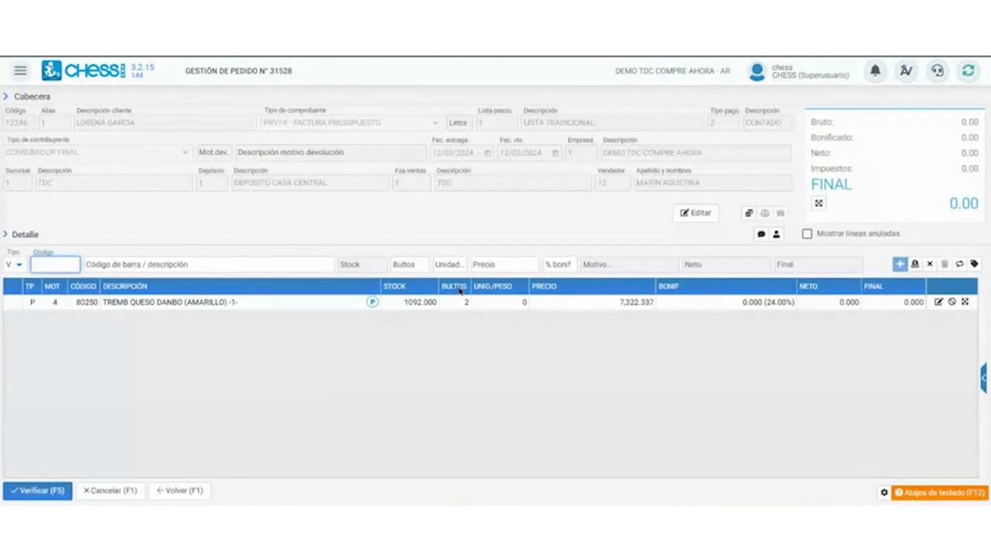
{"action": "left_click", "coordinate": [938, 301]}
{"action": "key", "text": "Tab"}
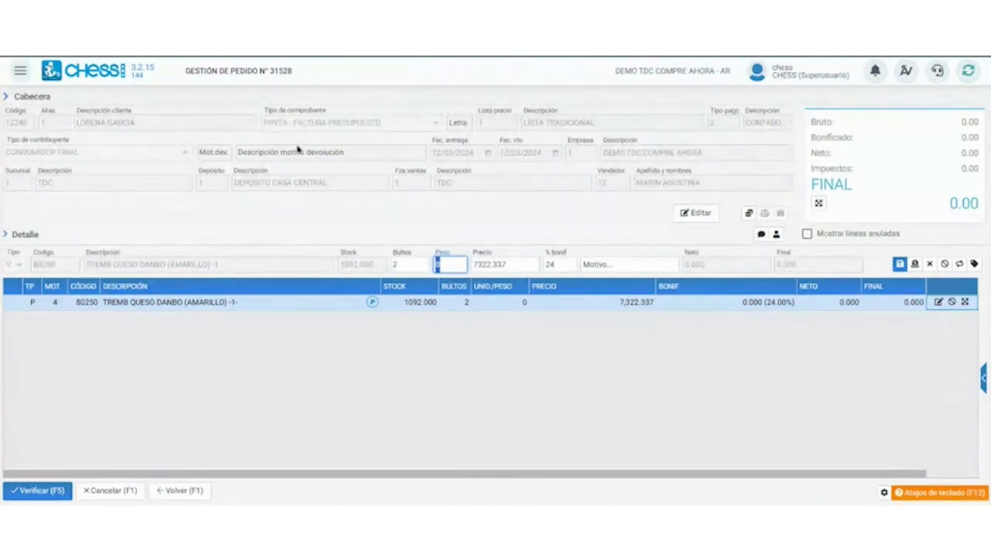
{"action": "left_click", "coordinate": [453, 262]}
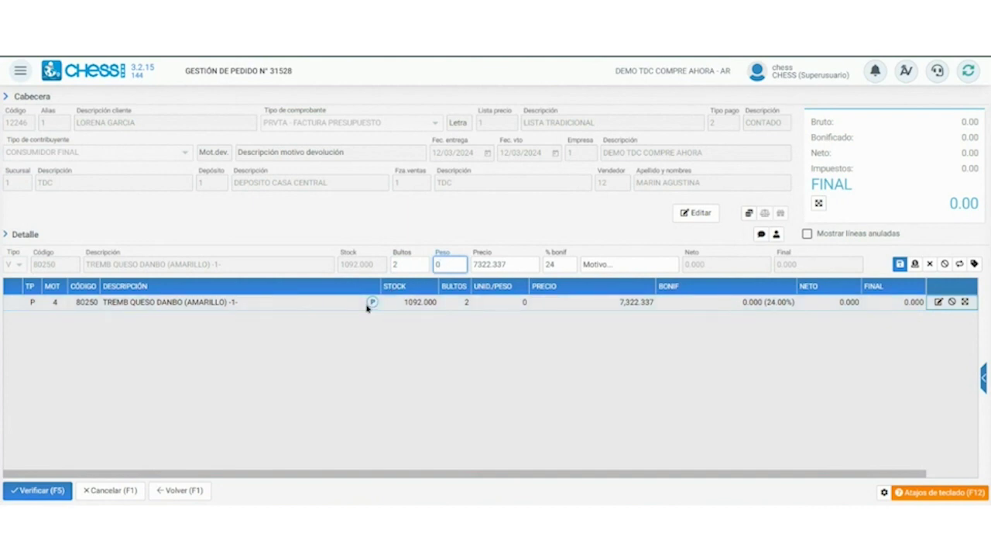
{"action": "double_click", "coordinate": [452, 268]}
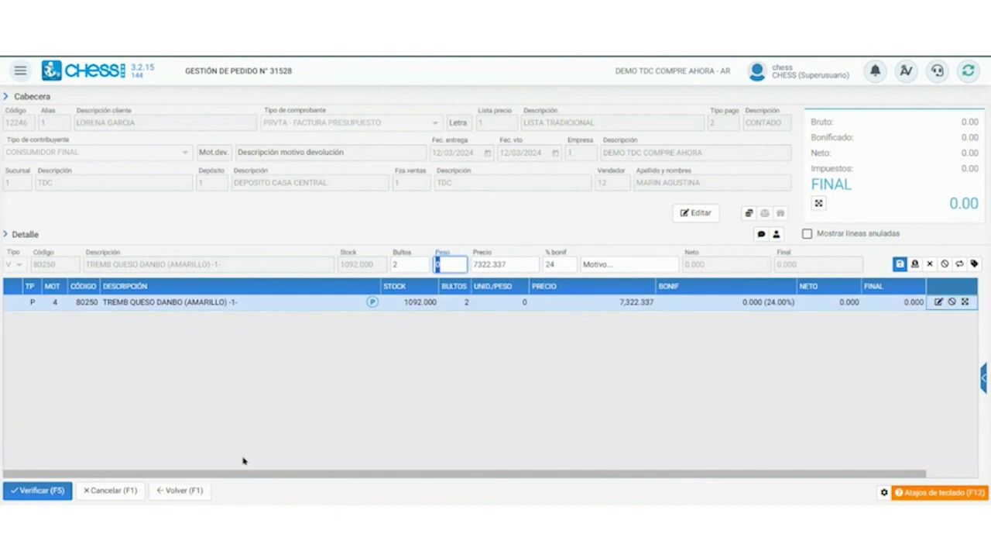
{"action": "left_click", "coordinate": [192, 491]}
Reopen the same unweighed order, try entering a weight on its TREMB QUESO DANBO line, and go back without saving.
{"action": "left_click", "coordinate": [958, 230]}
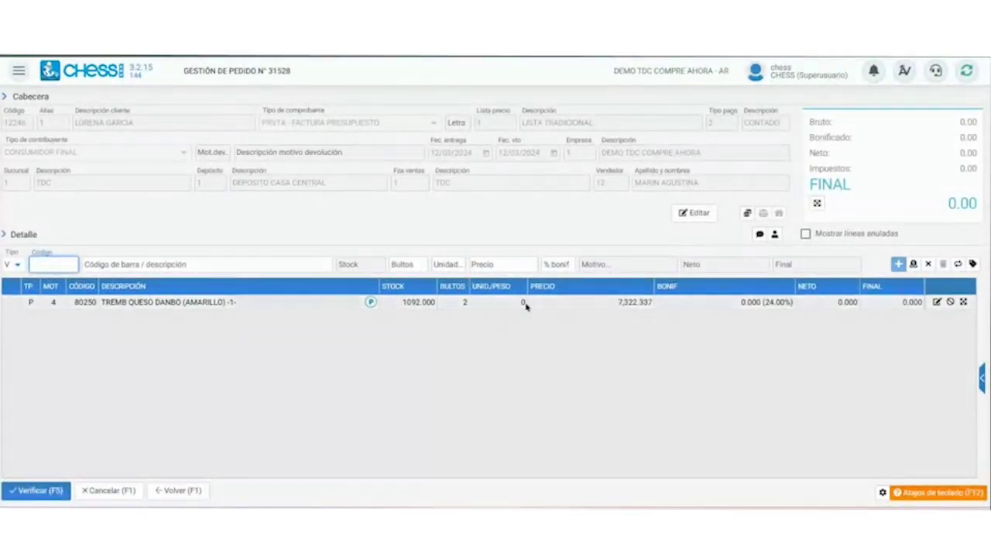
{"action": "left_click", "coordinate": [937, 302]}
{"action": "key", "text": "Tab"}
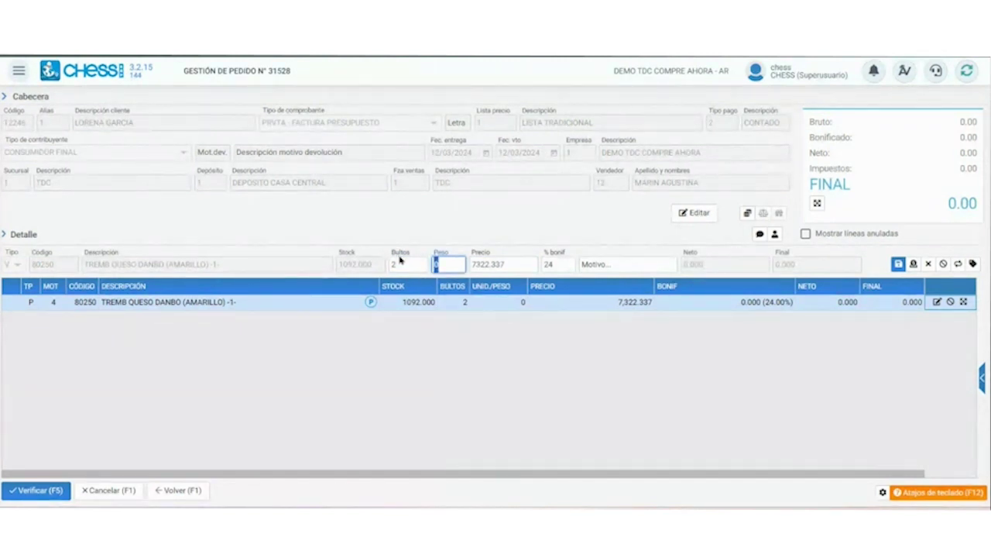
{"action": "left_click", "coordinate": [447, 265]}
{"action": "key", "text": "BackSpace"}
{"action": "type", "text": "6"}
{"action": "type", "text": "0"}
{"action": "double_click", "coordinate": [436, 264]}
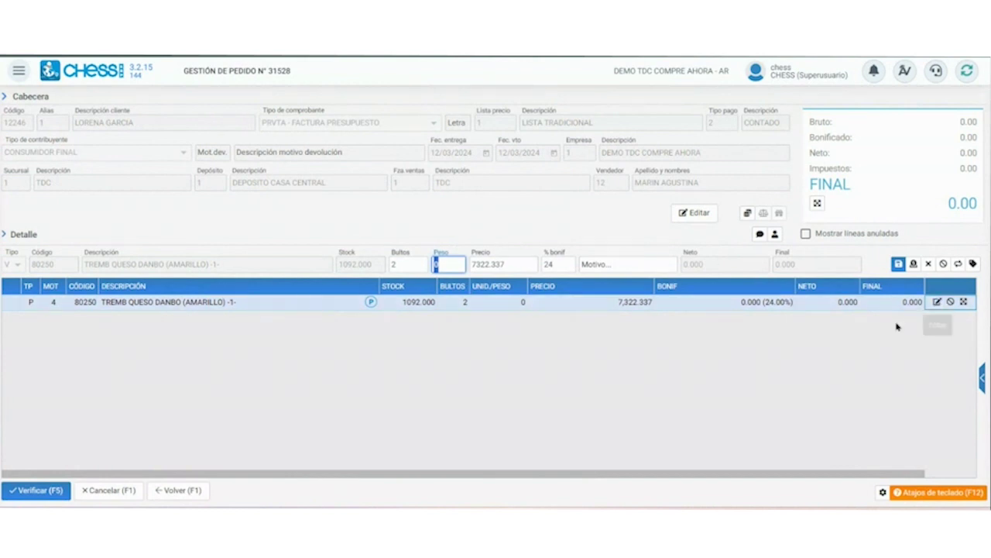
{"action": "left_click", "coordinate": [194, 491]}
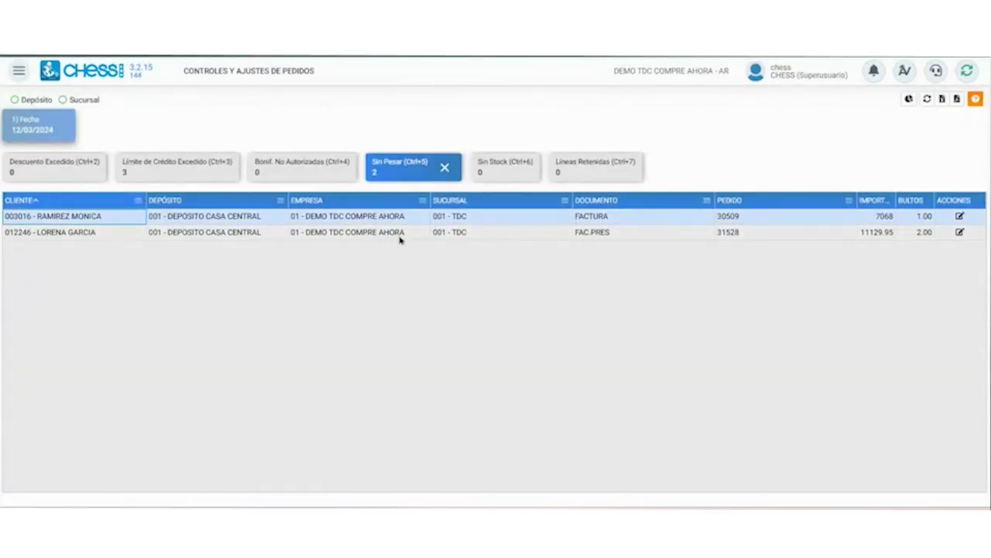
Clear the Sin Pesar and date filters, and check the unweighed orders of 13/03 and 31/03 and administrative errors of 11/04 and 13/04/2024.
{"action": "left_click", "coordinate": [444, 168]}
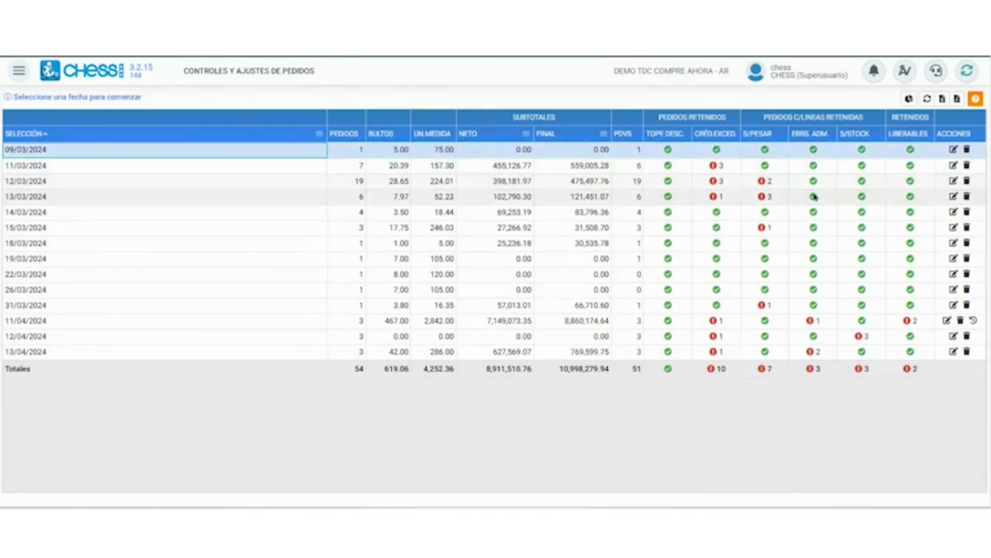
{"action": "left_click", "coordinate": [765, 196]}
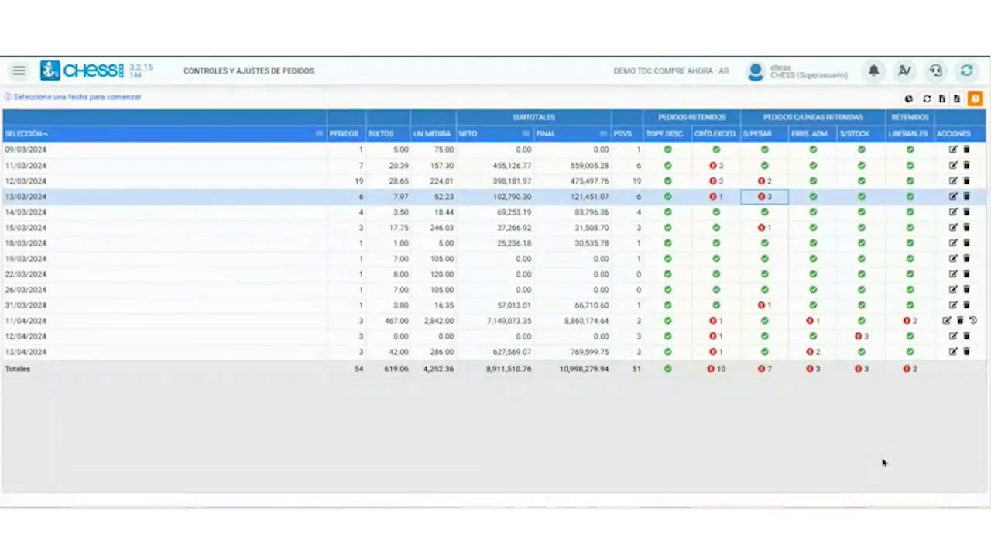
{"action": "left_click", "coordinate": [785, 308]}
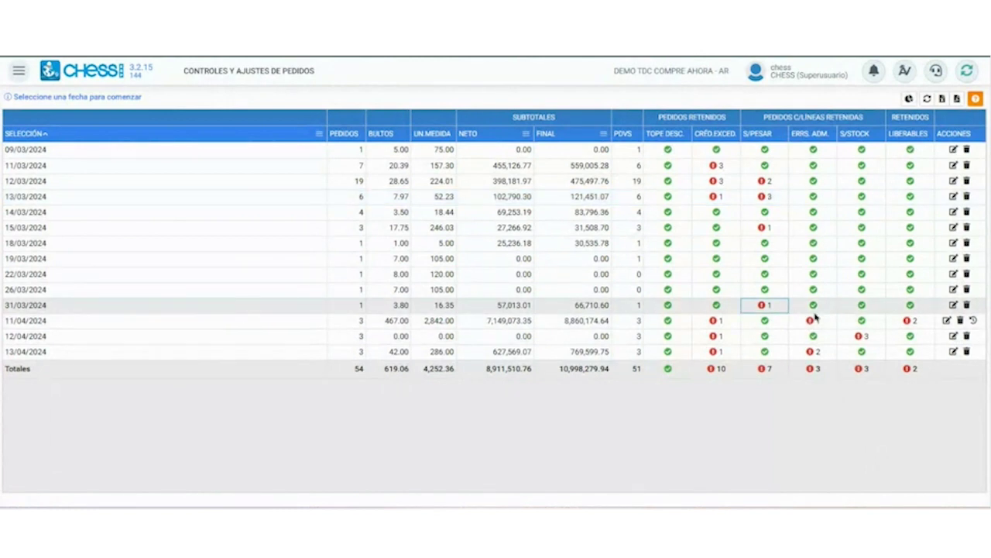
{"action": "left_click", "coordinate": [819, 319]}
{"action": "left_click", "coordinate": [825, 324]}
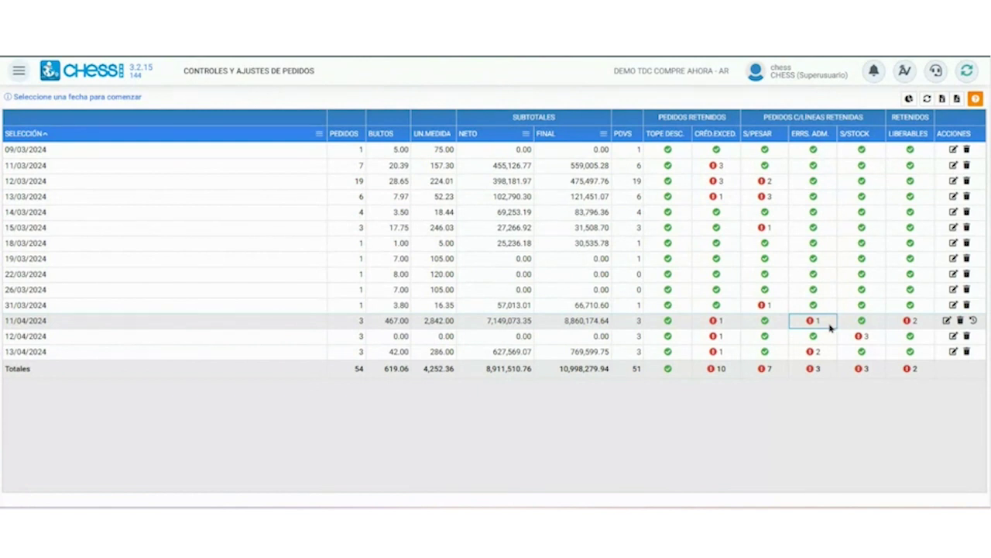
{"action": "left_click", "coordinate": [822, 352]}
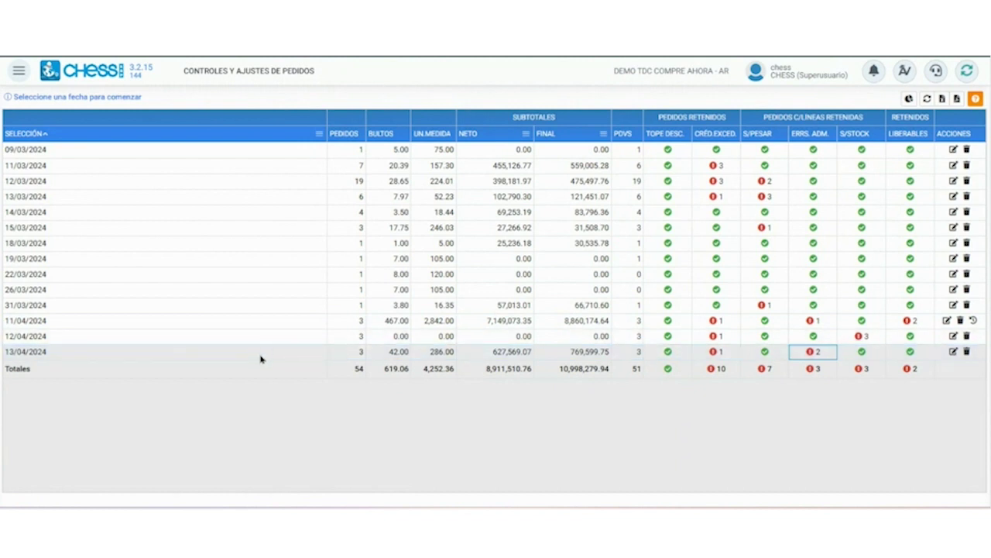
Open the orders dated 13/04/2024 and break them down by Sucursal.
{"action": "double_click", "coordinate": [313, 356]}
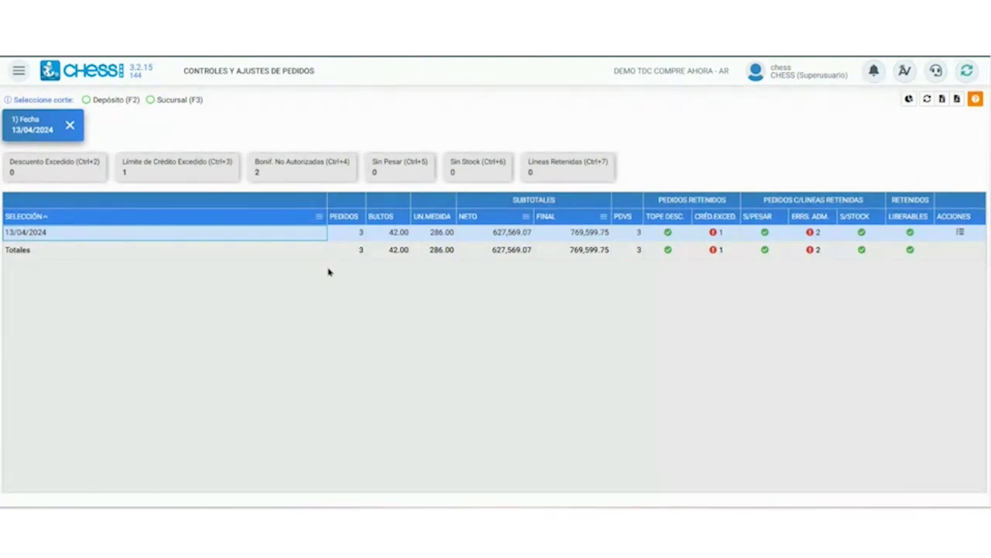
{"action": "left_click", "coordinate": [324, 232]}
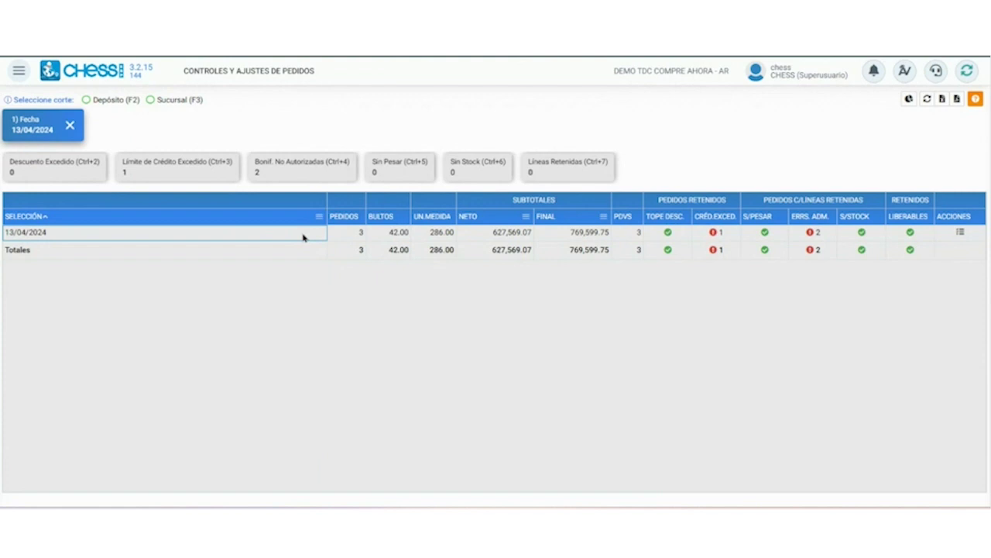
{"action": "left_click", "coordinate": [302, 236]}
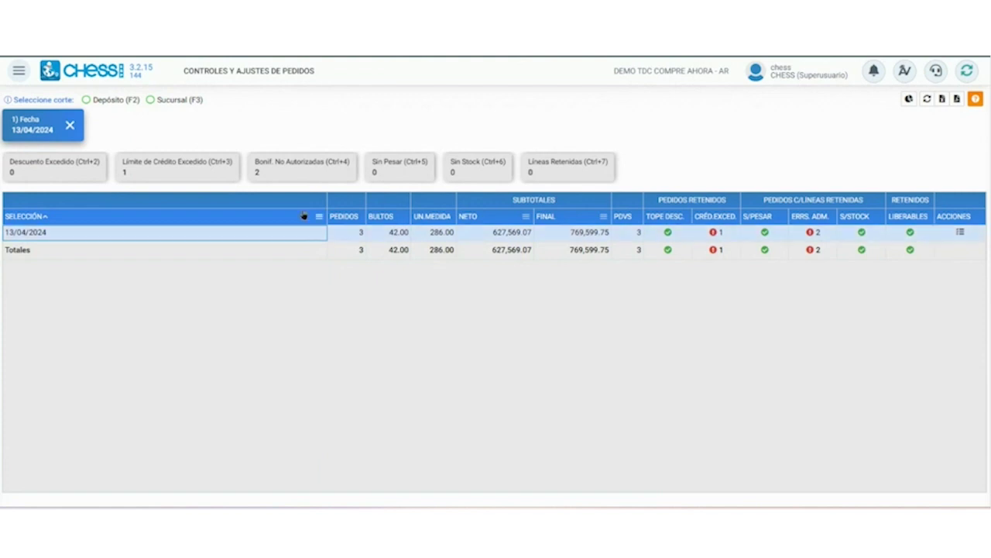
{"action": "left_click", "coordinate": [190, 105]}
{"action": "left_click", "coordinate": [97, 236]}
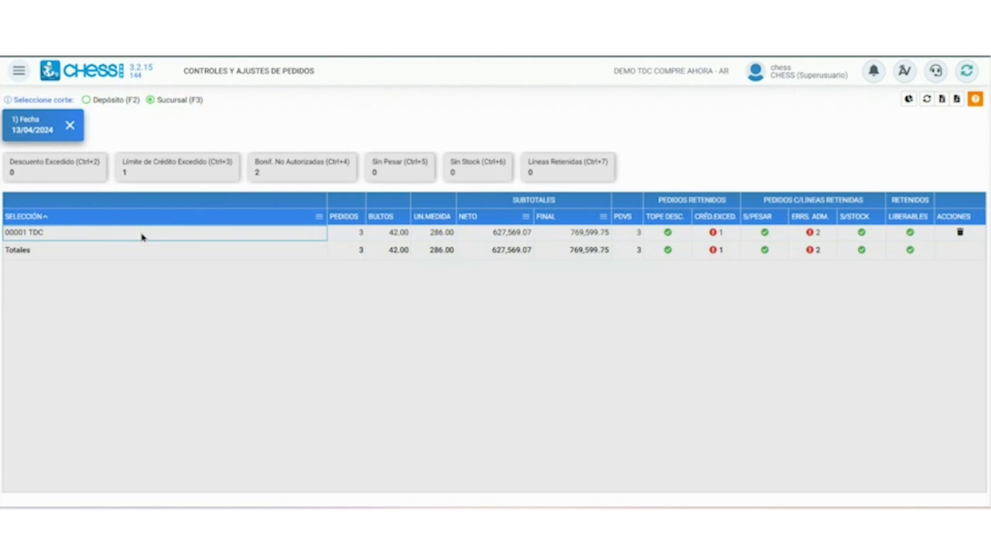
Drill into the TDC branch and its TDC sales force, and break the 13/04/2024 orders down by client.
{"action": "double_click", "coordinate": [141, 238]}
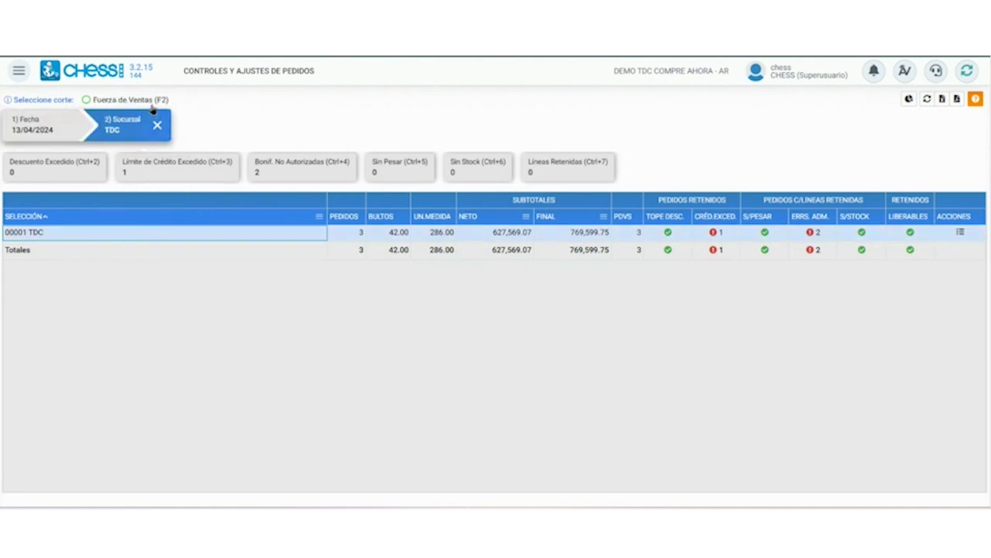
{"action": "left_click", "coordinate": [152, 101]}
{"action": "double_click", "coordinate": [197, 234]}
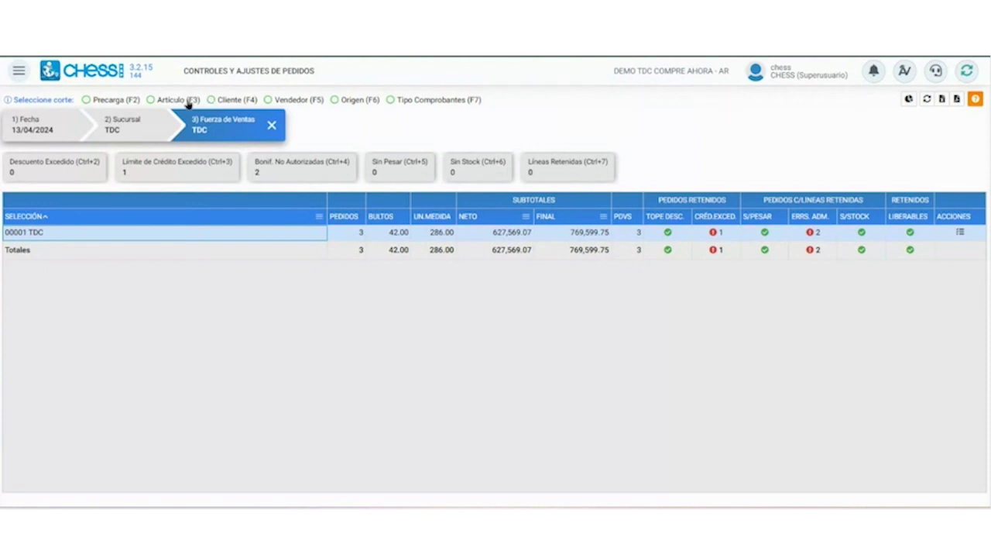
{"action": "left_click", "coordinate": [229, 102]}
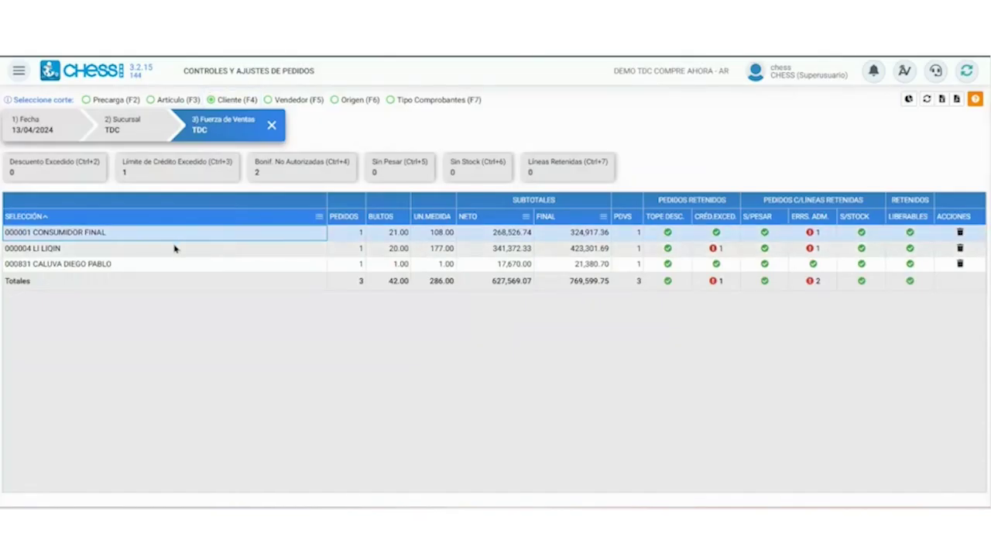
Compare the clients' held orders, then drill into CONSUMIDOR FINAL and break its orders down by Nro. solicitud.
{"action": "left_click", "coordinate": [178, 249]}
{"action": "left_click", "coordinate": [236, 238]}
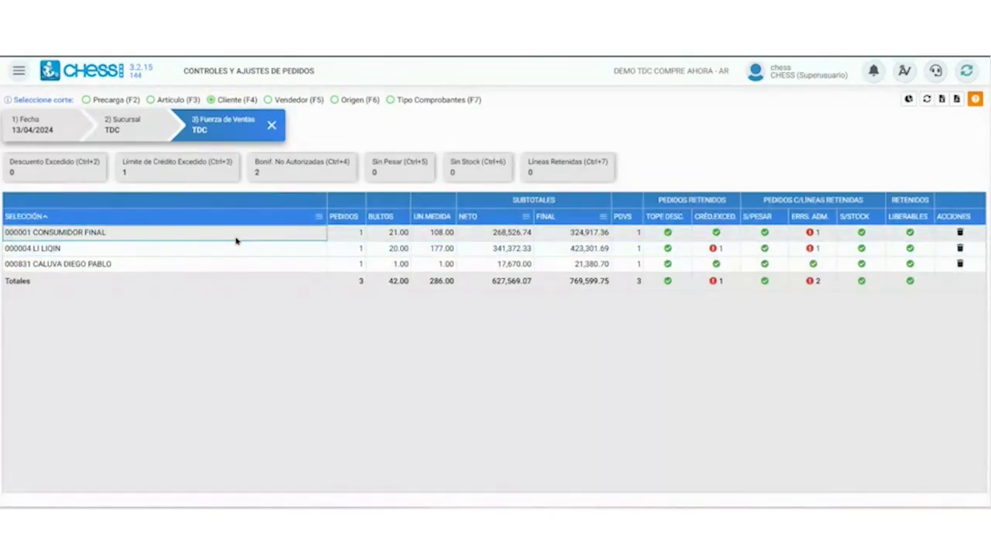
{"action": "left_click", "coordinate": [104, 251]}
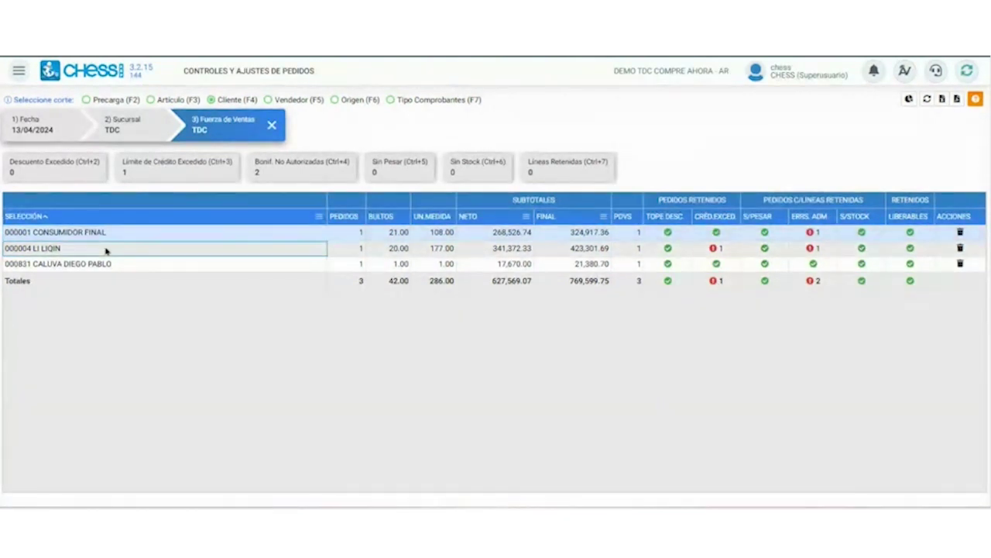
{"action": "left_click", "coordinate": [228, 265]}
{"action": "left_click", "coordinate": [226, 249]}
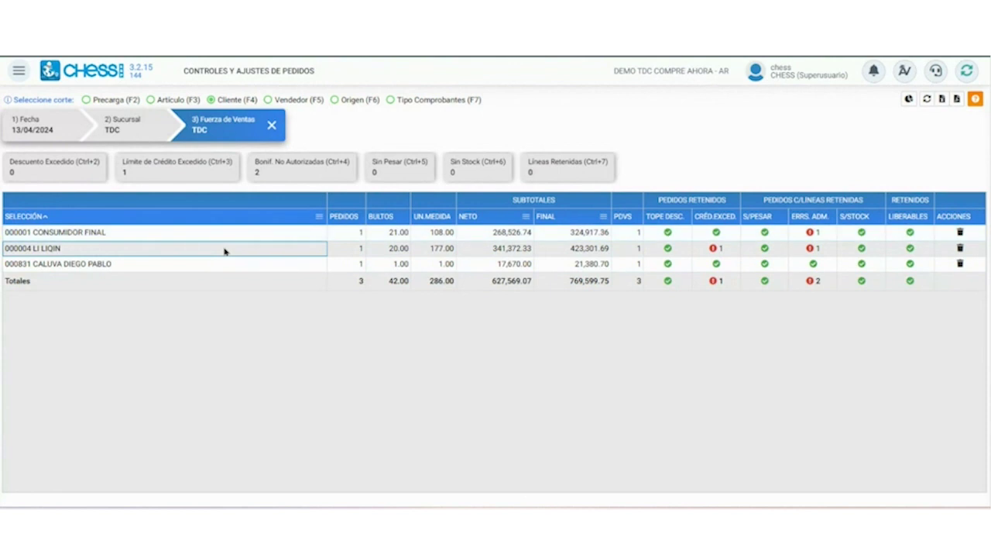
{"action": "left_click", "coordinate": [223, 238]}
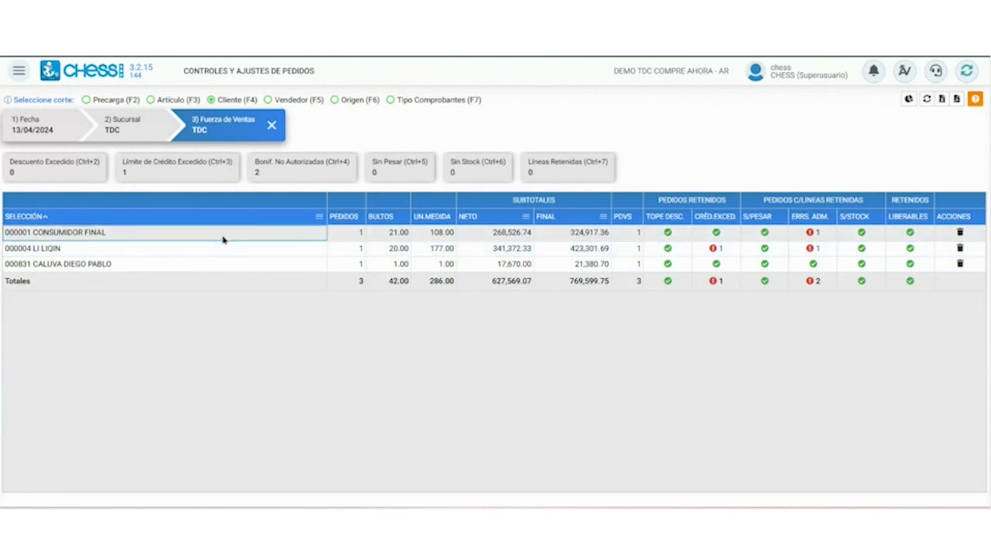
{"action": "double_click", "coordinate": [223, 239]}
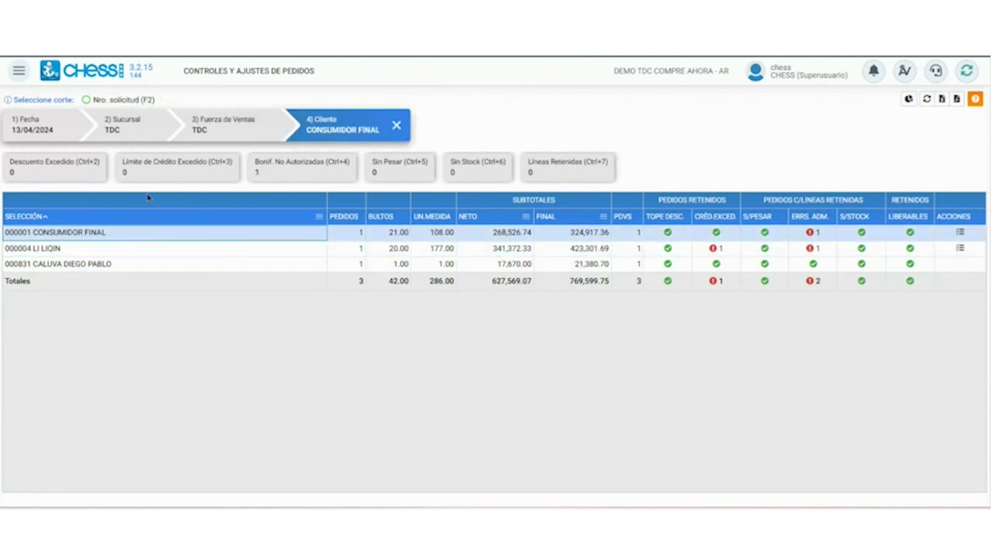
{"action": "left_click", "coordinate": [128, 102]}
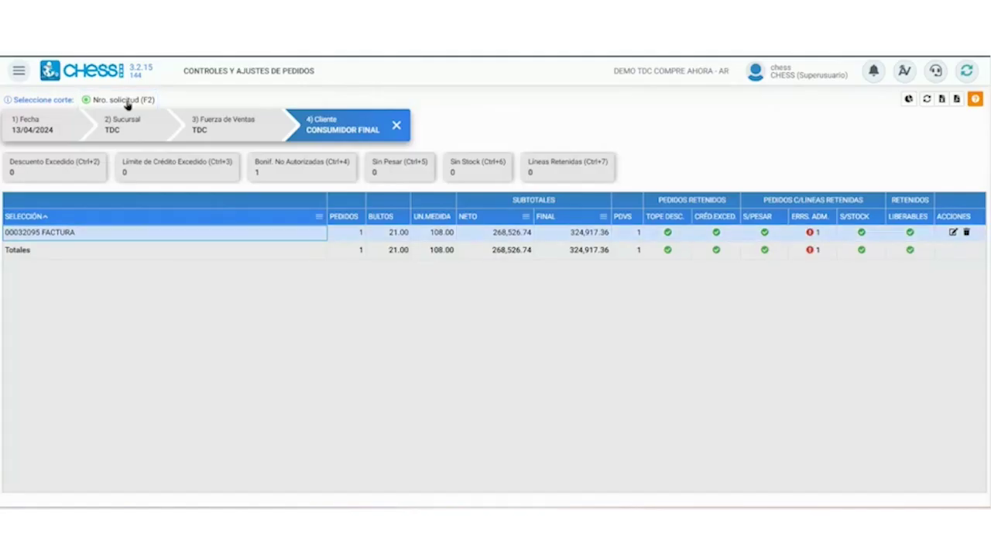
Open CONSUMIDOR FINAL's held FACTURA order for editing and display the bonus detail beside its lines.
{"action": "double_click", "coordinate": [240, 235]}
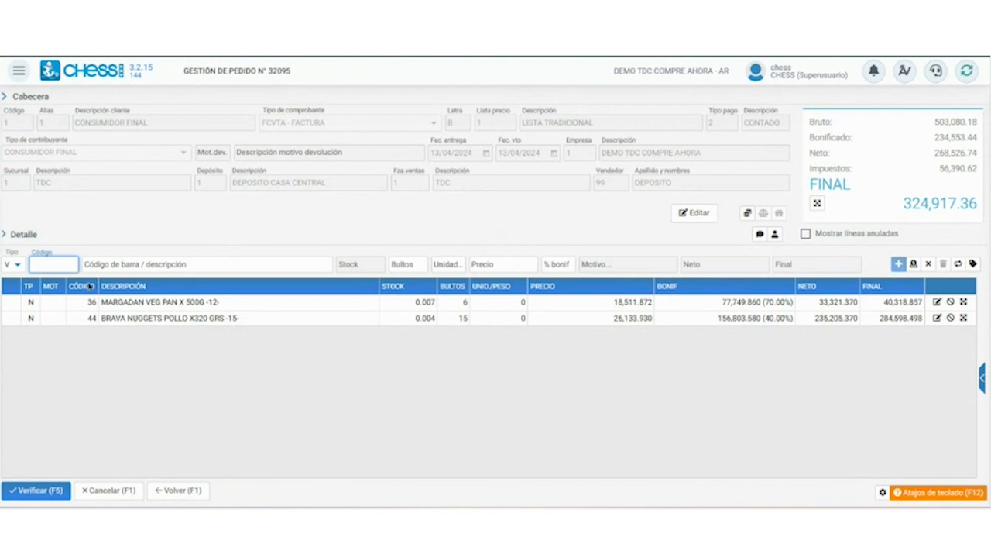
{"action": "left_click", "coordinate": [33, 316]}
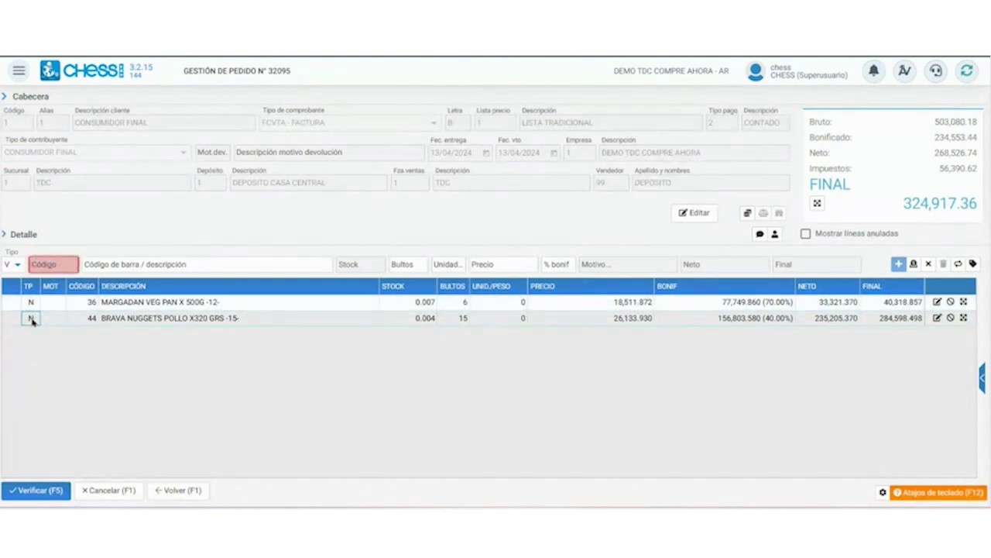
{"action": "left_click", "coordinate": [128, 321]}
{"action": "left_click", "coordinate": [138, 305]}
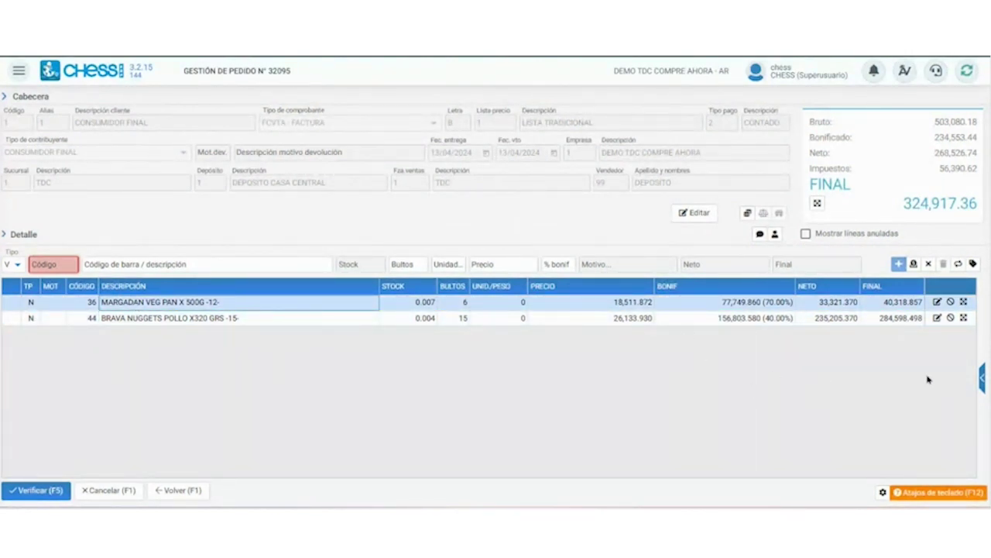
{"action": "left_click", "coordinate": [983, 379]}
Compare the authorised and unauthorised bonuses of the MARGADAN VEG PAN and BRAVA NUGGETS POLLO lines.
{"action": "left_click", "coordinate": [524, 319]}
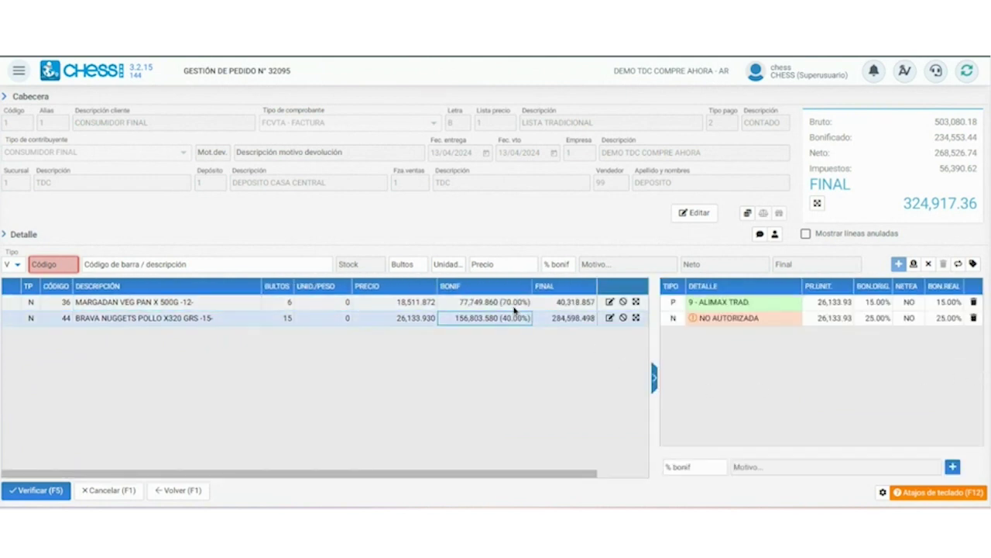
{"action": "left_click", "coordinate": [512, 303]}
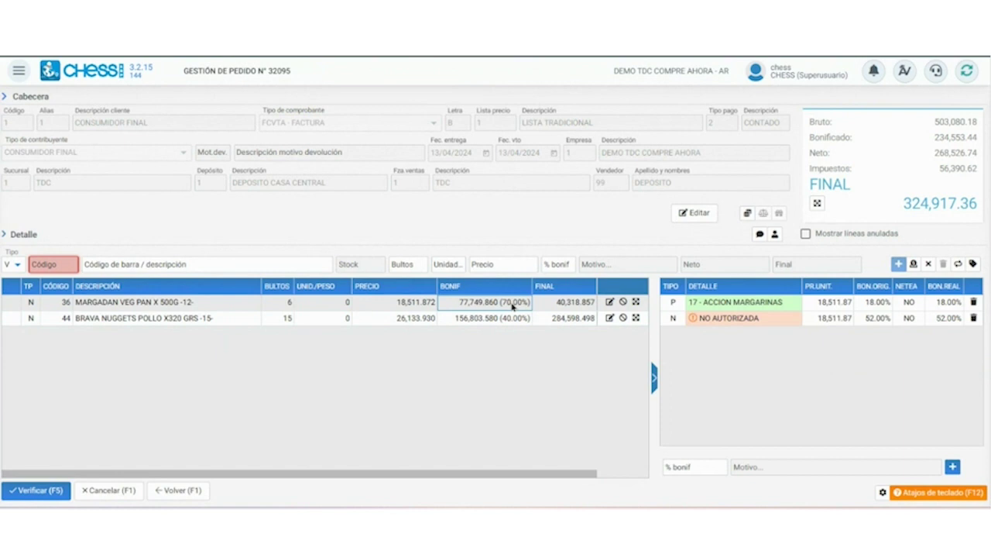
{"action": "left_click", "coordinate": [500, 315]}
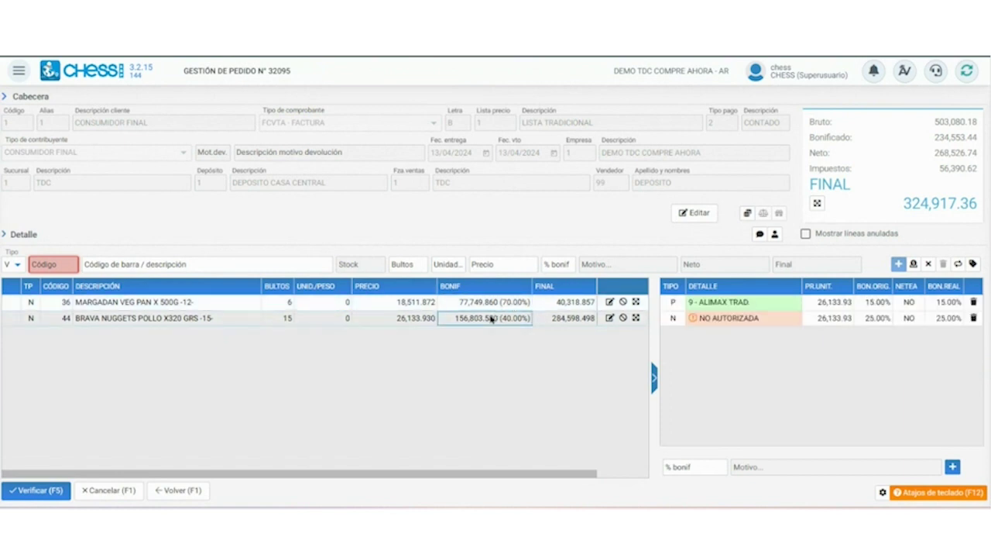
{"action": "left_click", "coordinate": [124, 303]}
{"action": "left_click", "coordinate": [124, 316]}
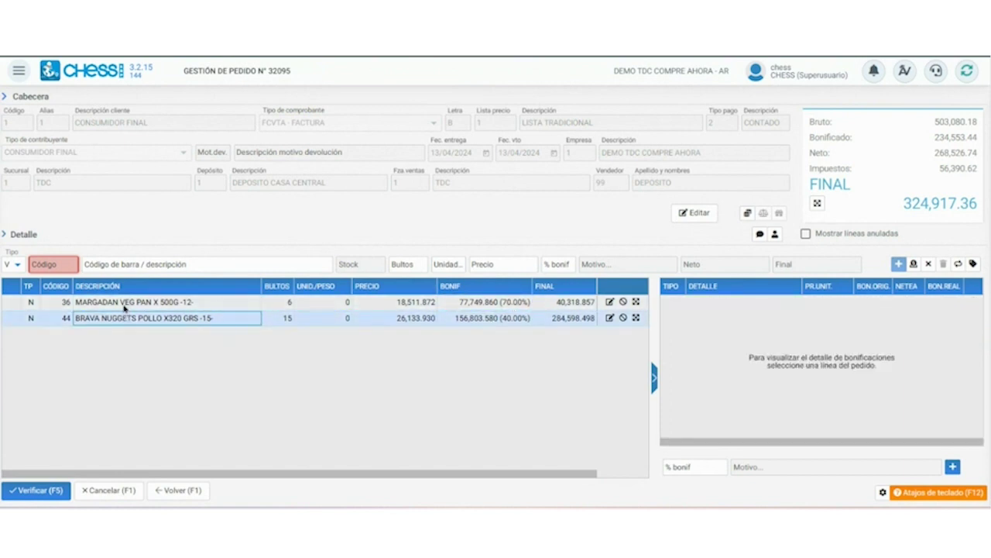
{"action": "left_click", "coordinate": [126, 304]}
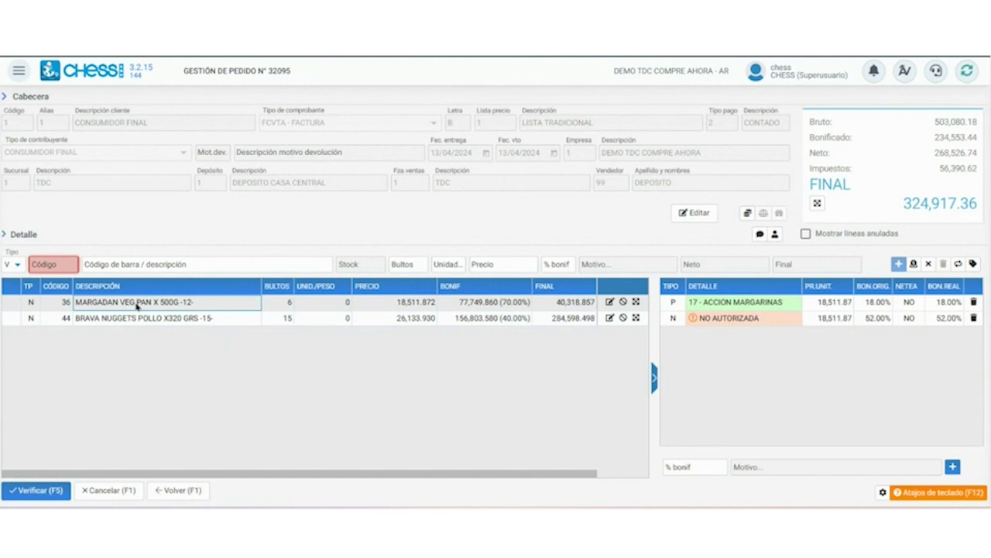
{"action": "left_click", "coordinate": [347, 320]}
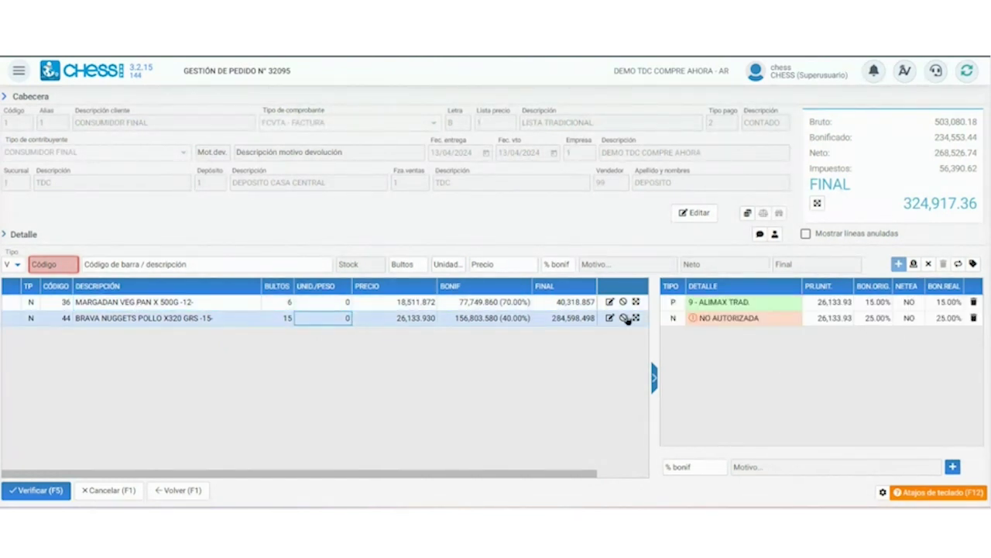
Assign reason 1 - ACUERDO COMERCIAL to the unauthorised bonus of the MARGADAN VEG PAN line.
{"action": "left_click", "coordinate": [375, 303]}
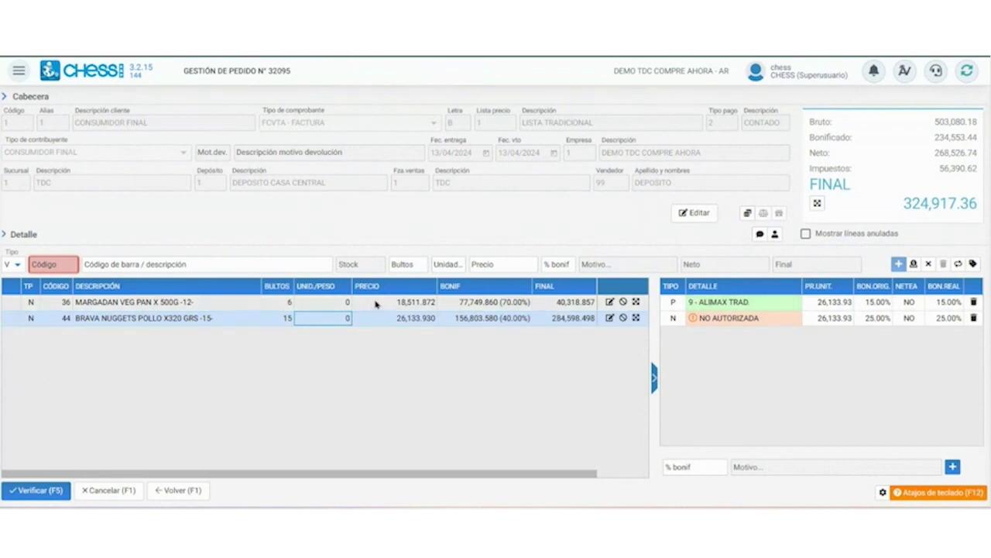
{"action": "left_click", "coordinate": [720, 304]}
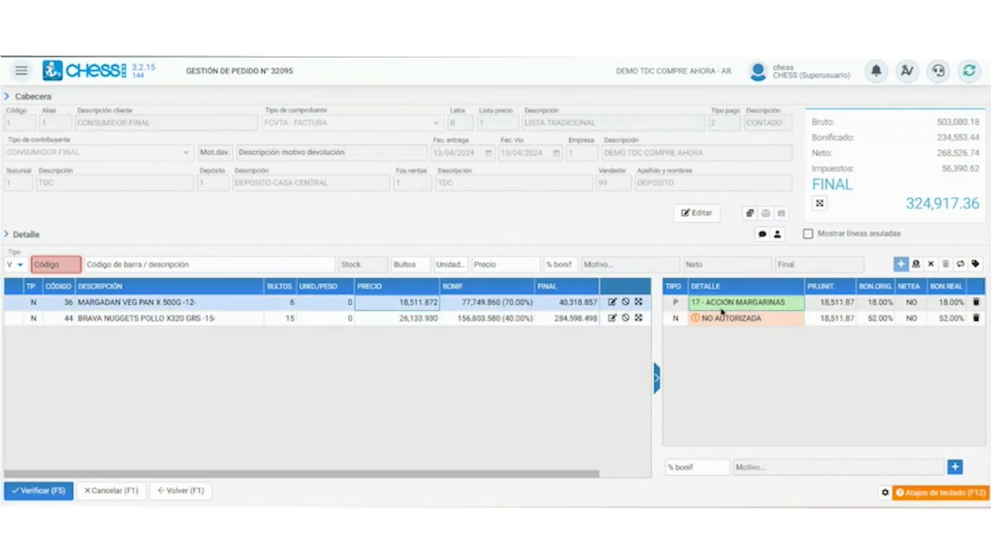
{"action": "left_click", "coordinate": [881, 304]}
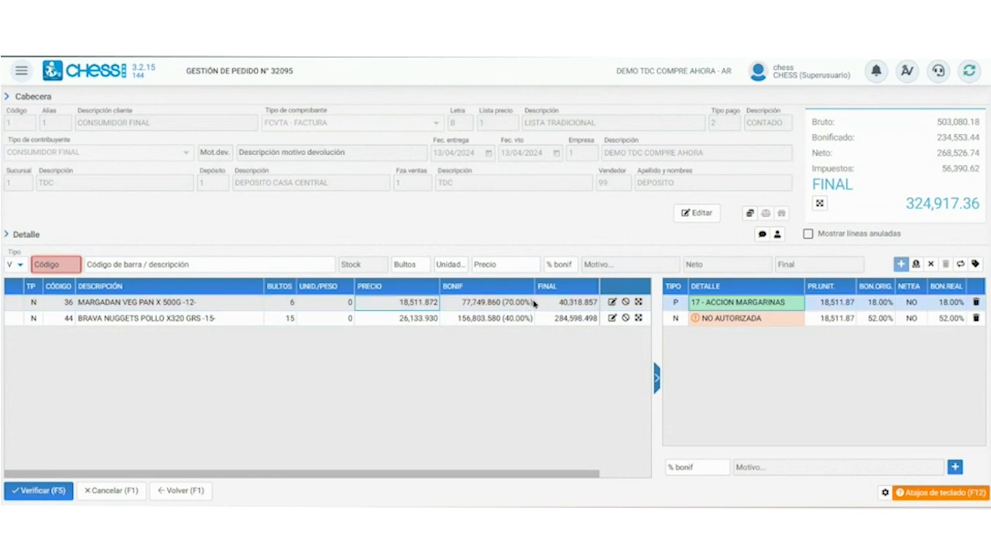
{"action": "left_click", "coordinate": [876, 318]}
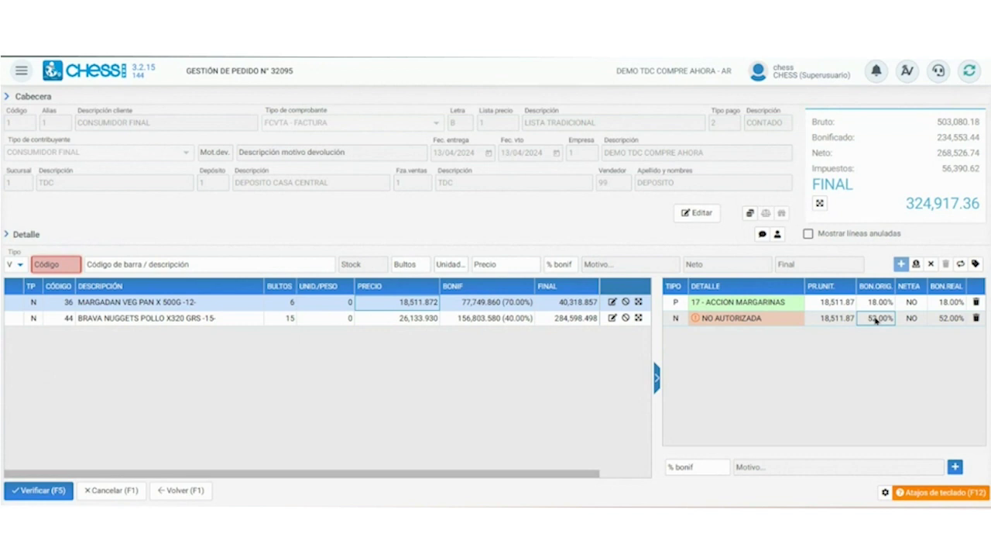
{"action": "double_click", "coordinate": [769, 324]}
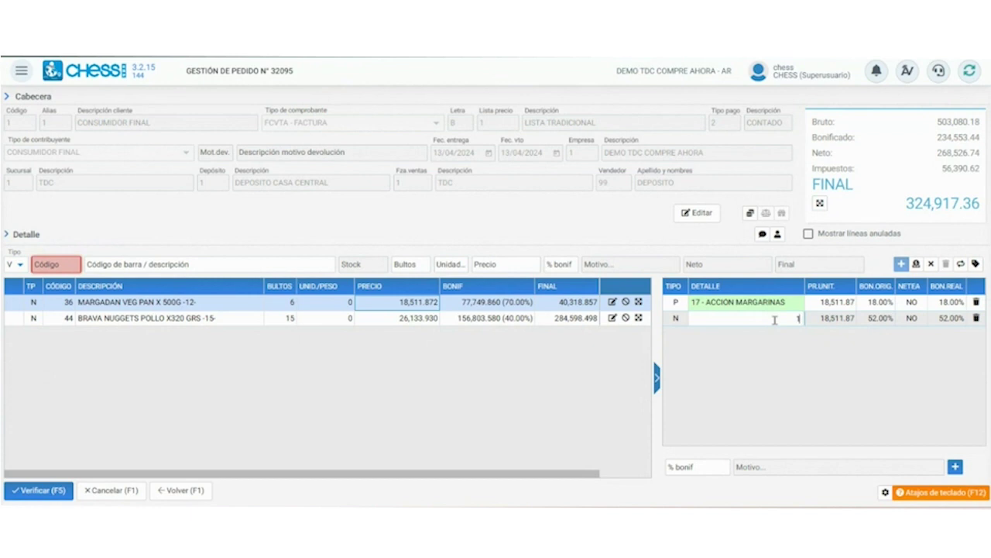
{"action": "type", "text": "1"}
{"action": "key", "text": "Return"}
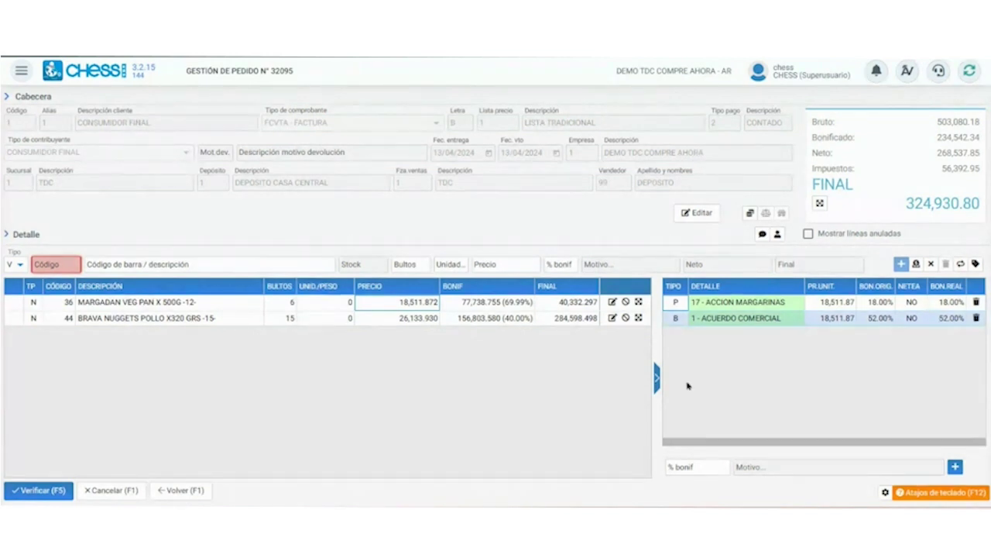
{"action": "left_click", "coordinate": [814, 319]}
{"action": "left_click", "coordinate": [725, 325]}
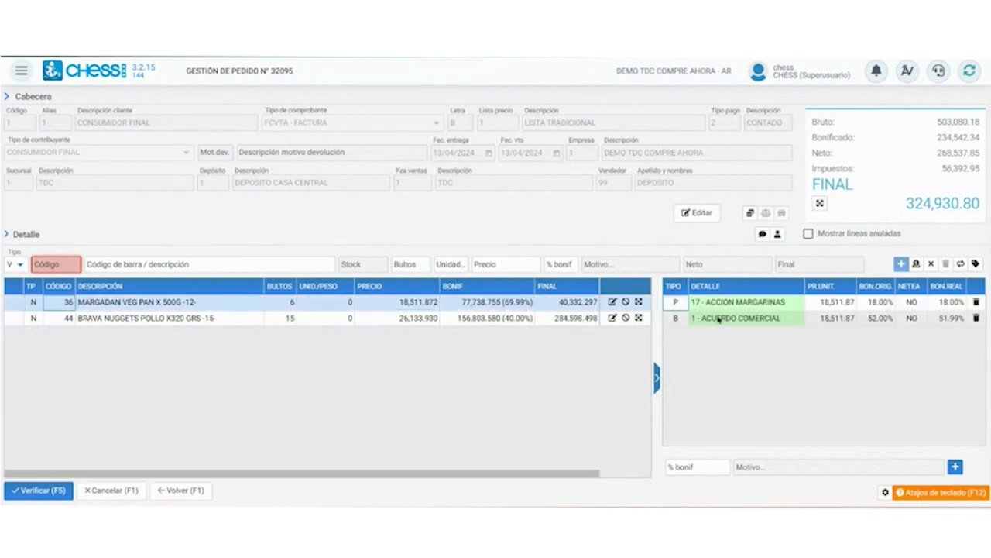
{"action": "left_click", "coordinate": [740, 322]}
{"action": "left_click", "coordinate": [763, 322]}
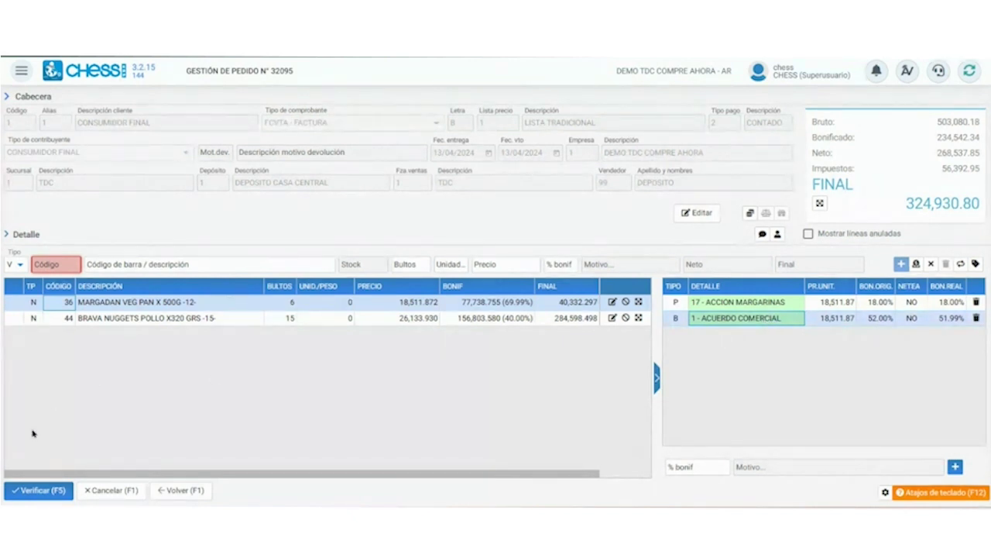
Verify the order, dismiss the message, and recheck the bonus detail of both lines.
{"action": "left_click", "coordinate": [38, 491]}
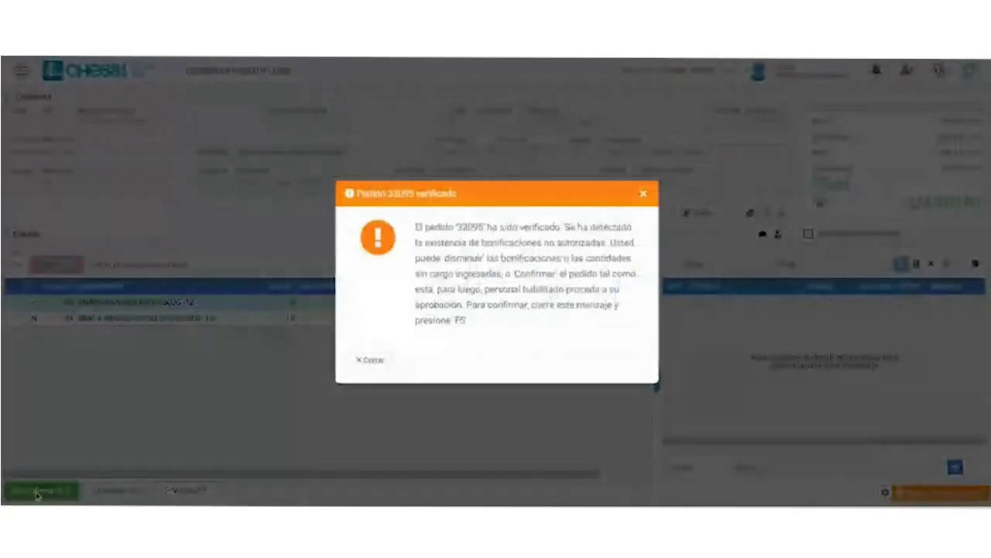
{"action": "left_click", "coordinate": [366, 361]}
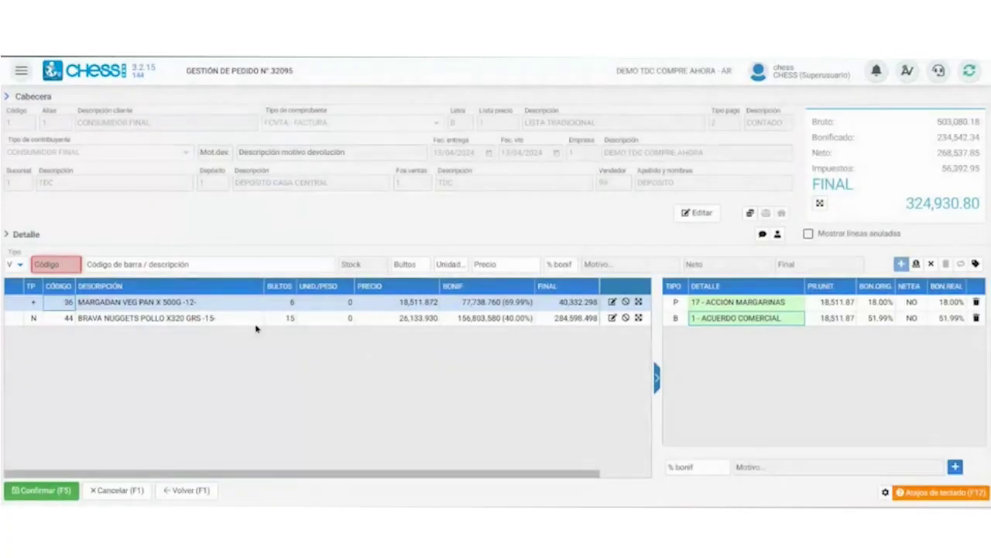
{"action": "left_click", "coordinate": [232, 317]}
{"action": "left_click", "coordinate": [226, 304]}
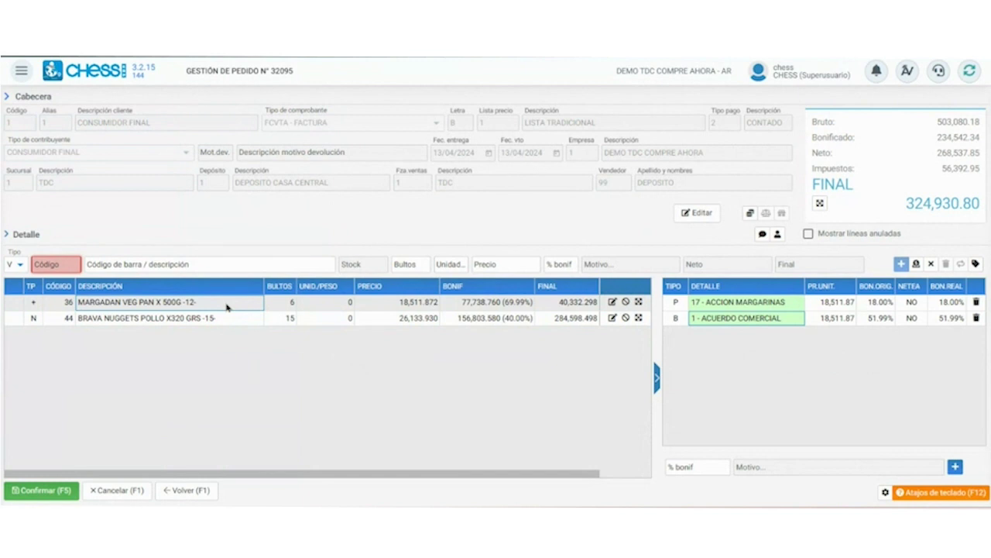
{"action": "left_click", "coordinate": [141, 318]}
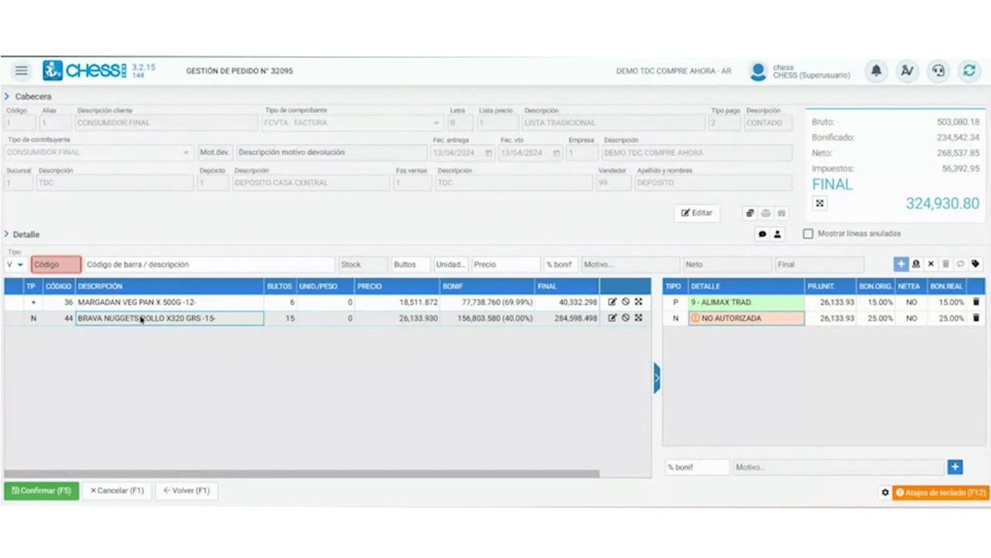
{"action": "left_click", "coordinate": [154, 302]}
{"action": "left_click", "coordinate": [153, 313]}
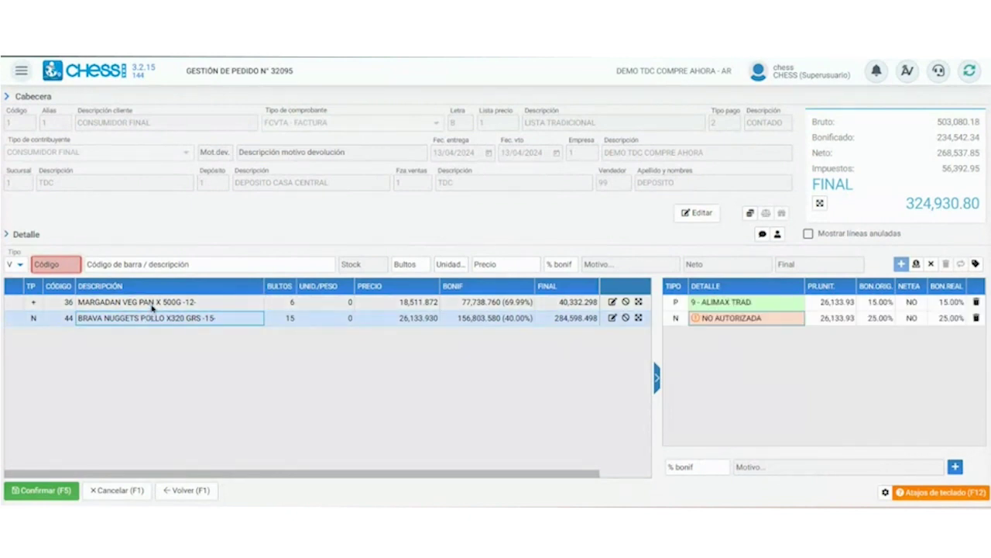
{"action": "left_click", "coordinate": [152, 307]}
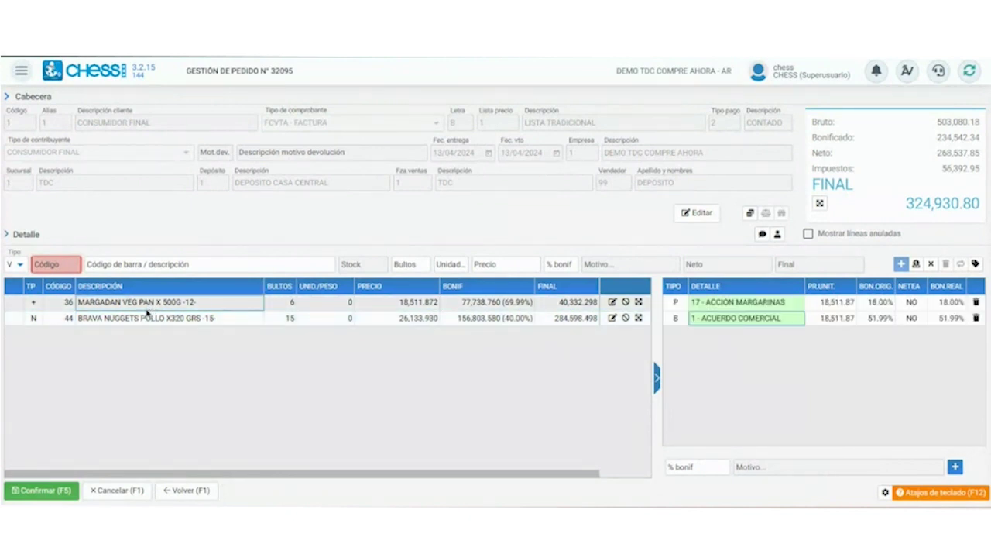
Assign reason 1 - ACUERDO COMERCIAL to the unauthorised bonus of the BRAVA NUGGETS POLLO line.
{"action": "left_click", "coordinate": [142, 320]}
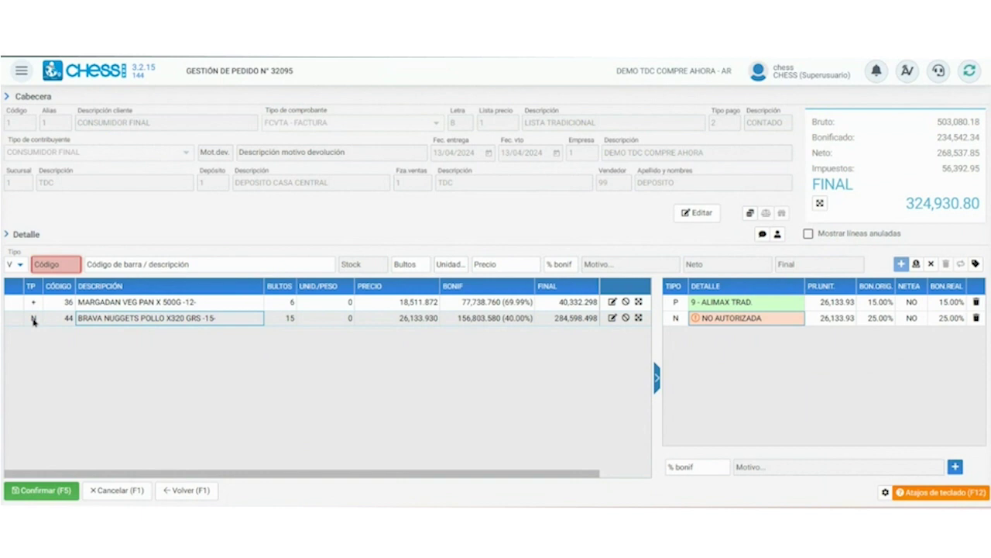
{"action": "left_click", "coordinate": [33, 321]}
{"action": "left_click", "coordinate": [739, 318]}
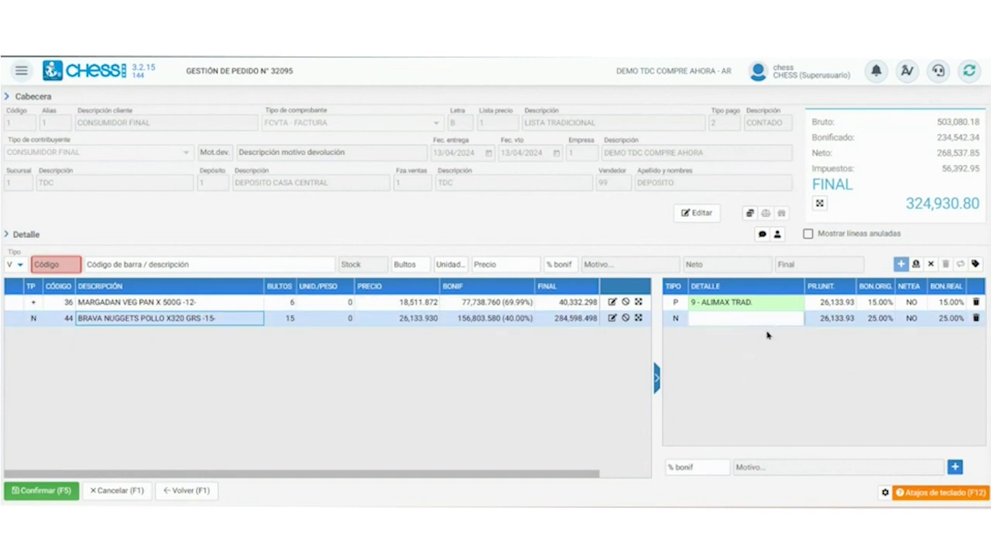
{"action": "key", "text": "Return"}
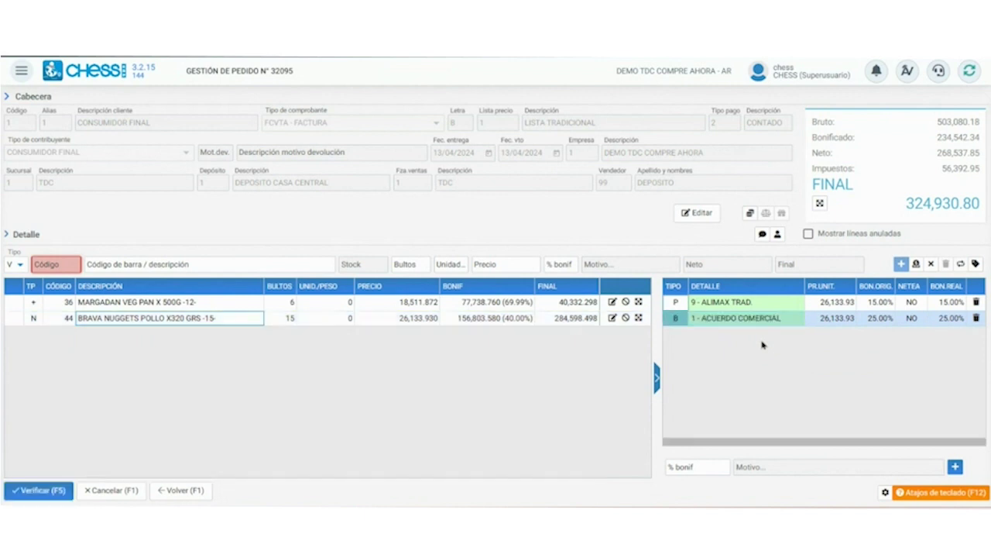
Verify the order again, check the BRAVA NUGGETS POLLO bonuses, and confirm the order before returning to the held orders.
{"action": "left_click", "coordinate": [51, 494]}
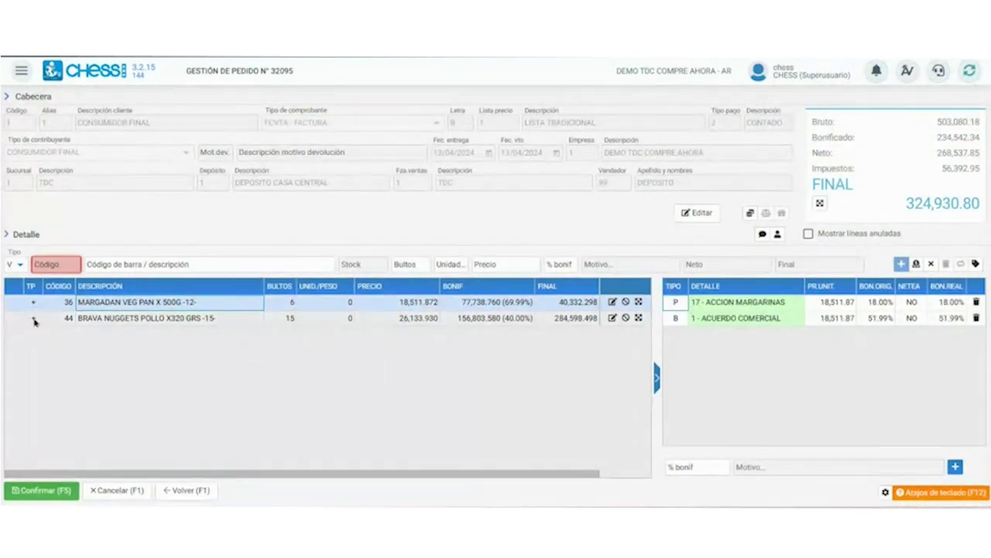
{"action": "left_click", "coordinate": [208, 319]}
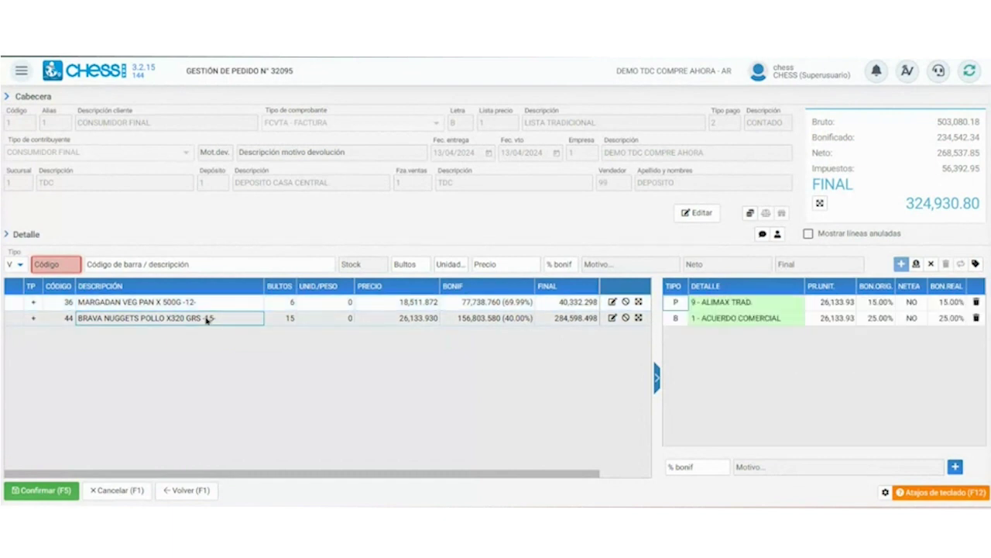
{"action": "left_click", "coordinate": [28, 494]}
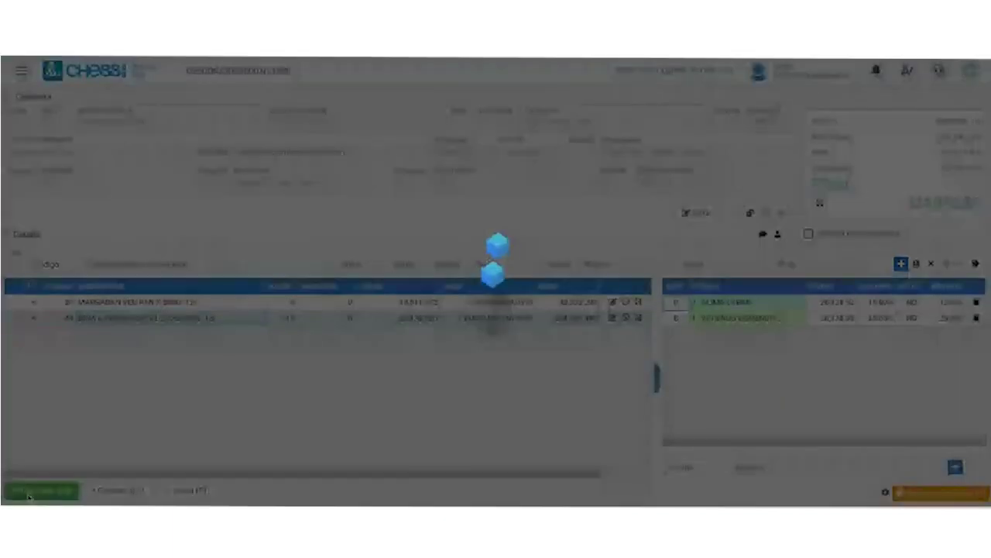
{"action": "left_click", "coordinate": [181, 489]}
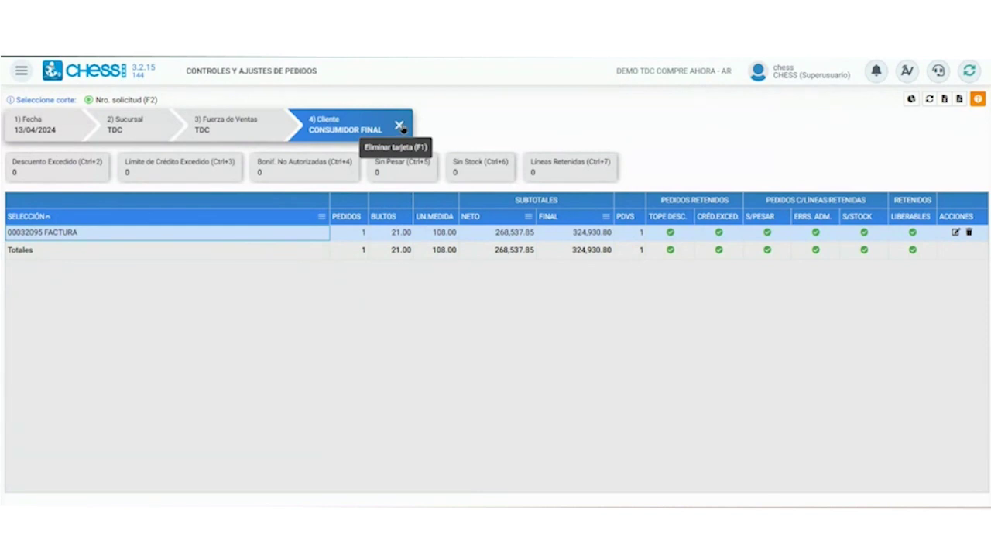
Remove the client, sales force, branch and date filters, and select the 13/04/2024 orders in the date list.
{"action": "left_click", "coordinate": [400, 127]}
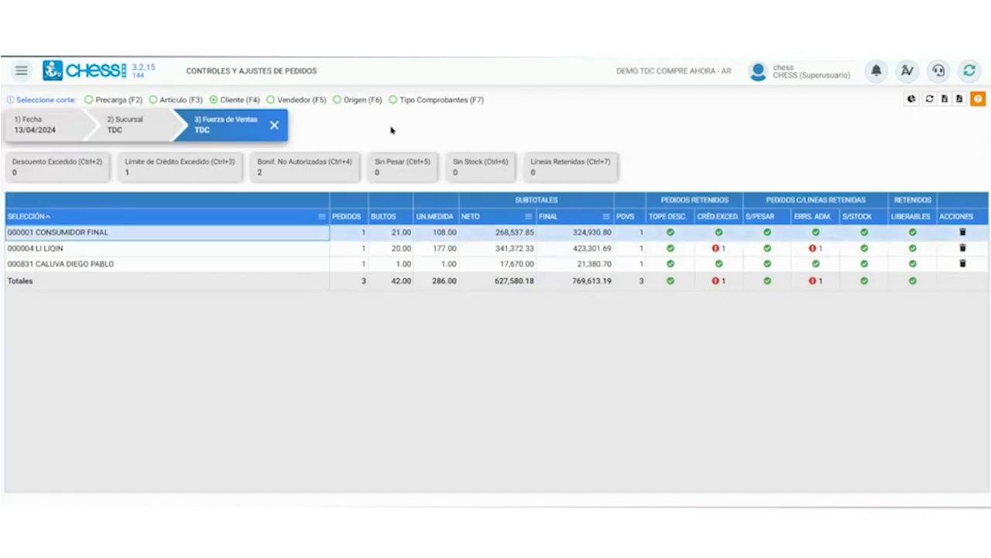
{"action": "left_click", "coordinate": [274, 126]}
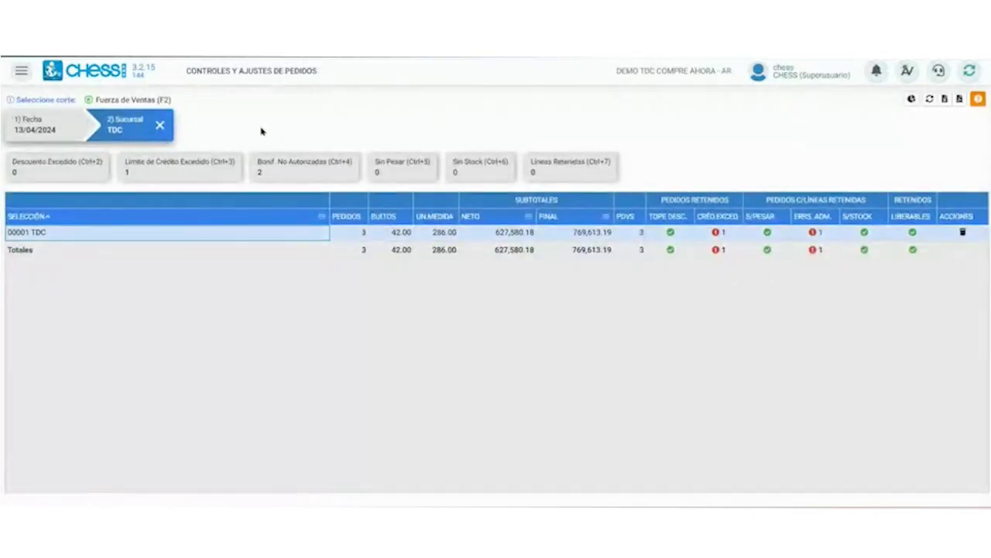
{"action": "left_click", "coordinate": [160, 126]}
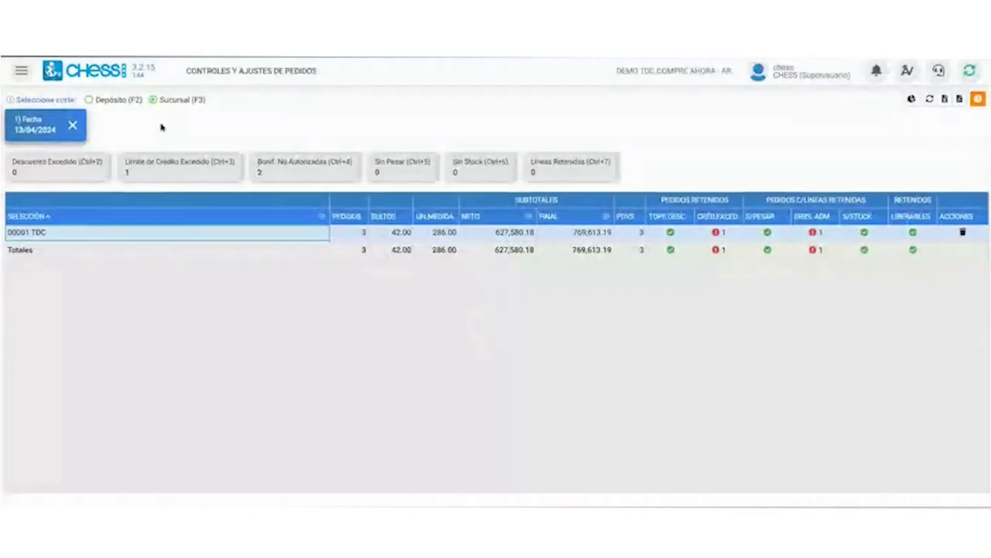
{"action": "left_click", "coordinate": [74, 127]}
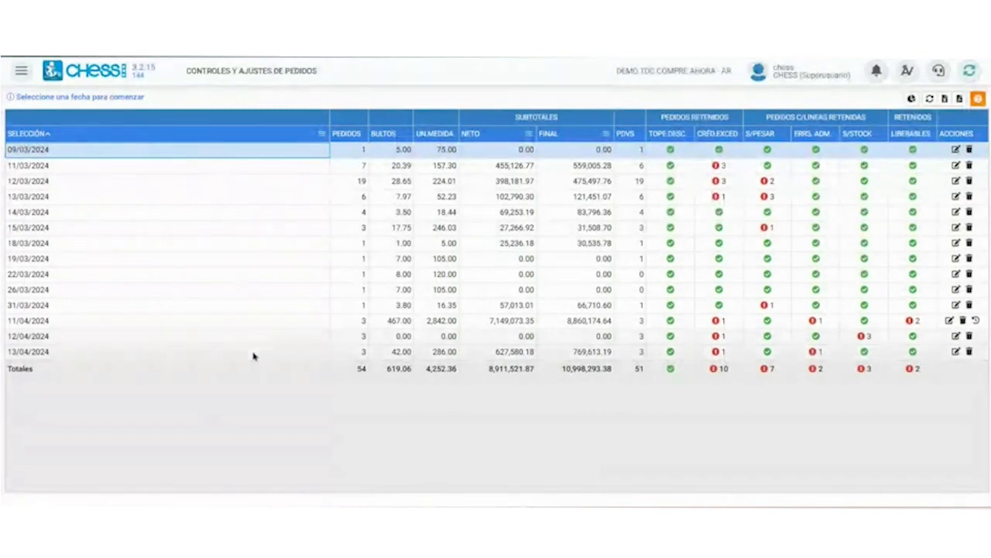
{"action": "left_click", "coordinate": [259, 353]}
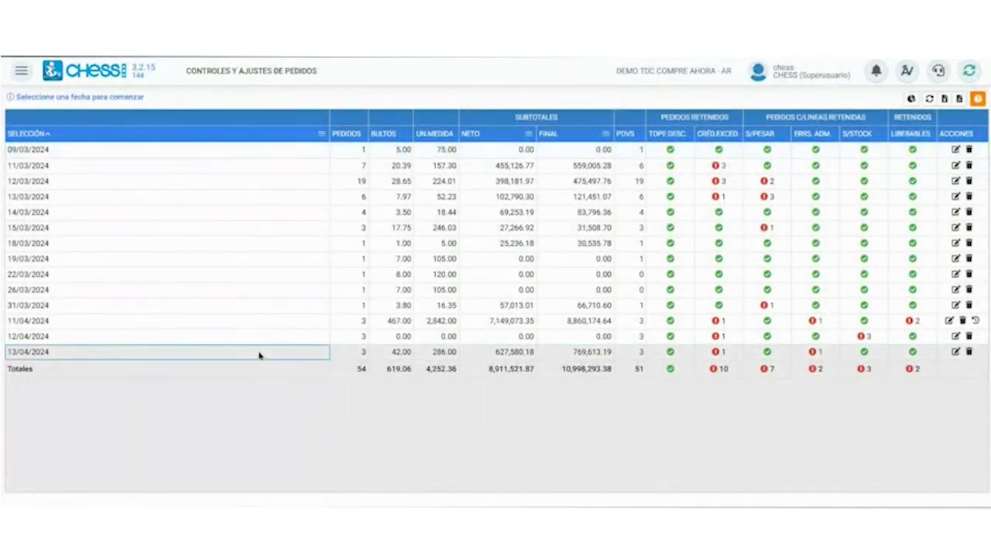
Open the bonus authorisations for 13/04/2024 and expand order 32096 to review its BRAVA NUGGETS POLLO and VGTLX MIL SOJA lines.
{"action": "double_click", "coordinate": [260, 354]}
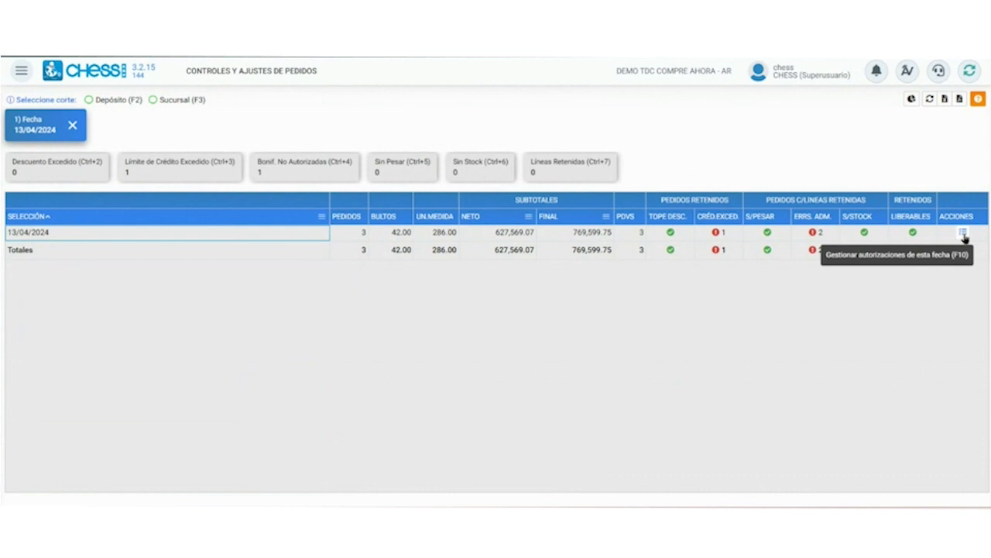
{"action": "left_click", "coordinate": [964, 236]}
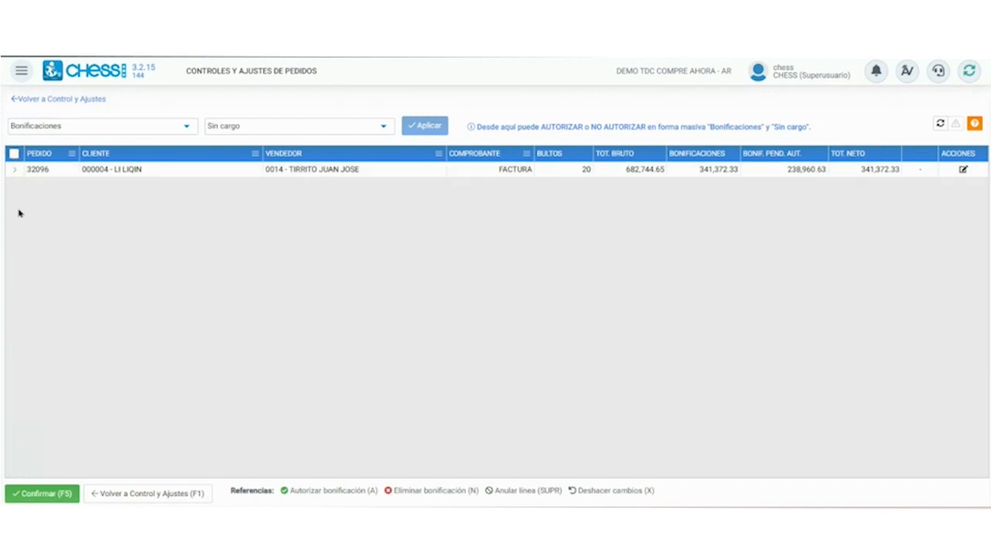
{"action": "left_click", "coordinate": [16, 172]}
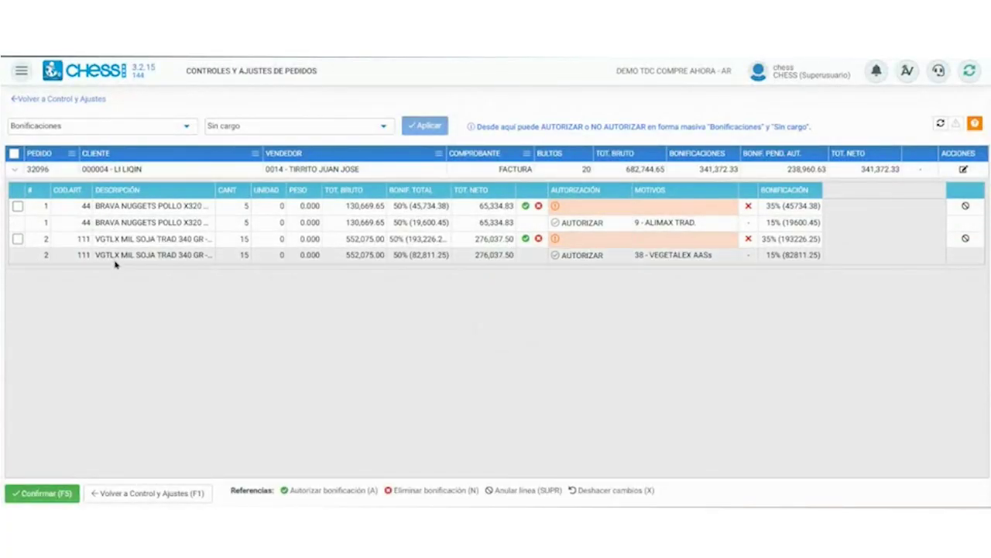
{"action": "left_click", "coordinate": [115, 209]}
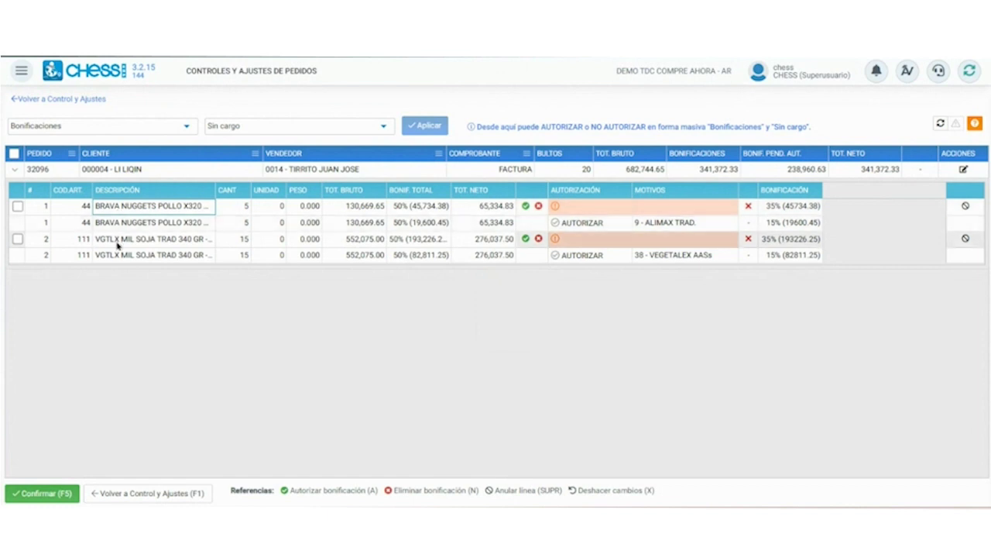
{"action": "left_click", "coordinate": [118, 244]}
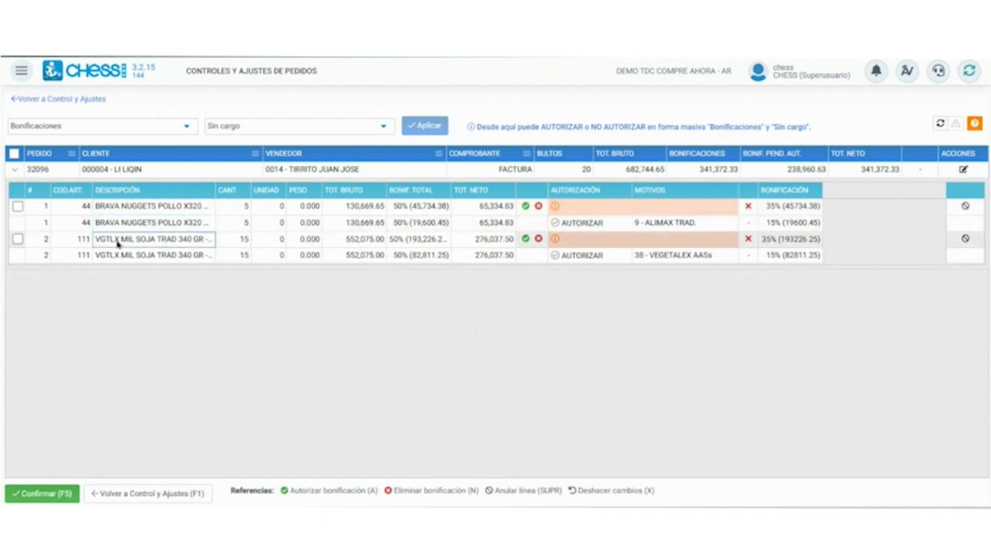
Authorise the pending 35% bonus on the BRAVA NUGGETS POLLO line with reason 1 - ACUERDO COMERCIAL.
{"action": "left_click", "coordinate": [17, 206]}
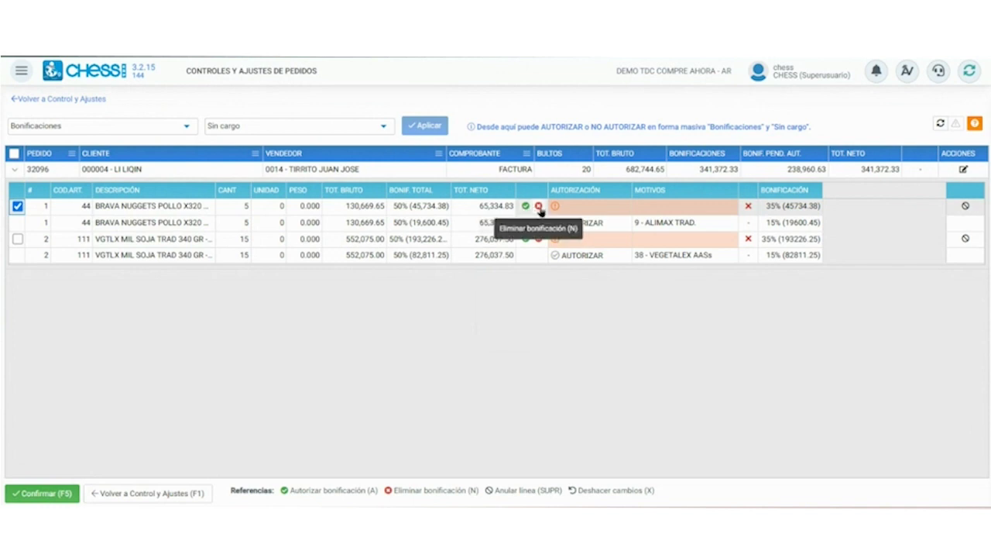
{"action": "left_click", "coordinate": [526, 208]}
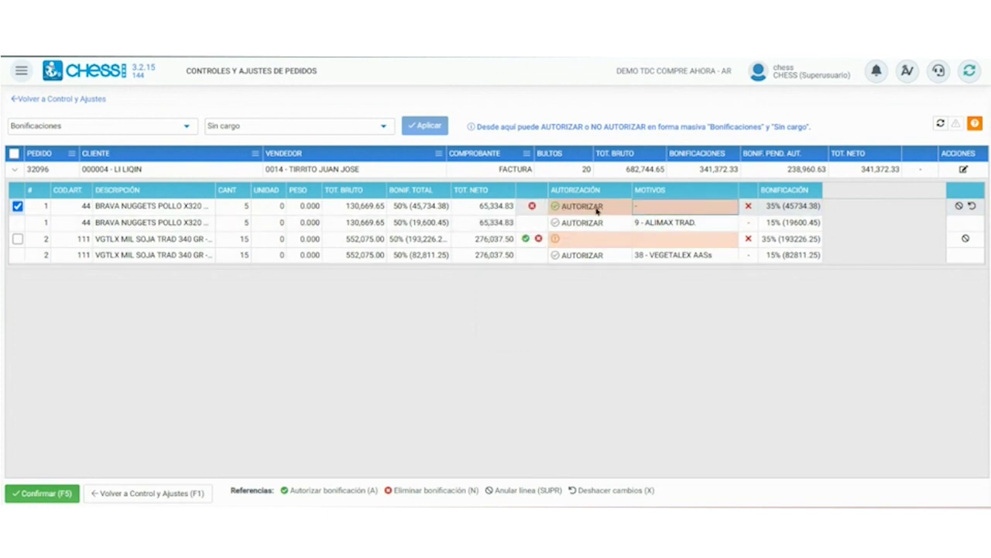
{"action": "left_click", "coordinate": [663, 208]}
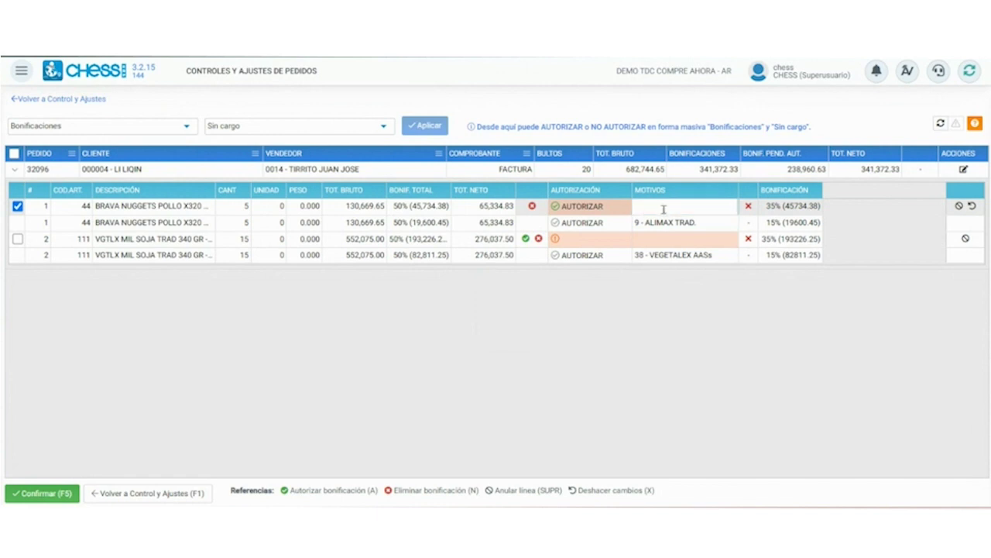
{"action": "type", "text": "1"}
{"action": "key", "text": "Return"}
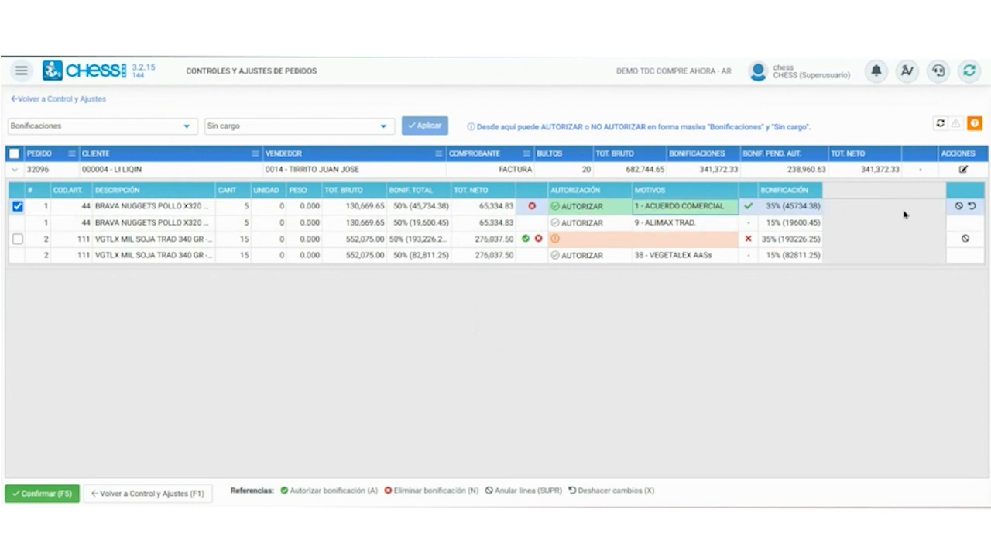
Undo the authorisation on the BRAVA NUGGETS POLLO line and clear the line selection.
{"action": "left_click", "coordinate": [971, 207]}
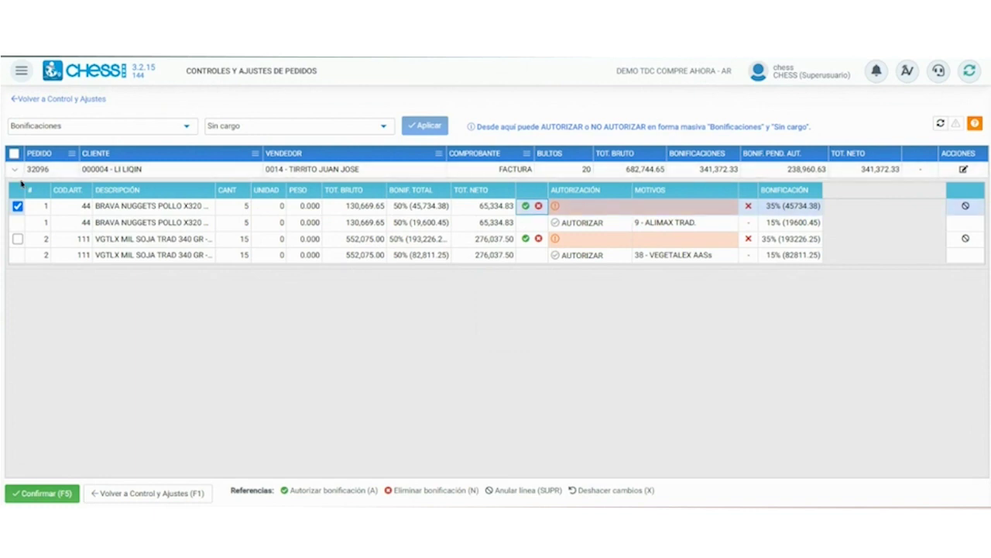
{"action": "left_click", "coordinate": [17, 240]}
{"action": "left_click", "coordinate": [17, 239]}
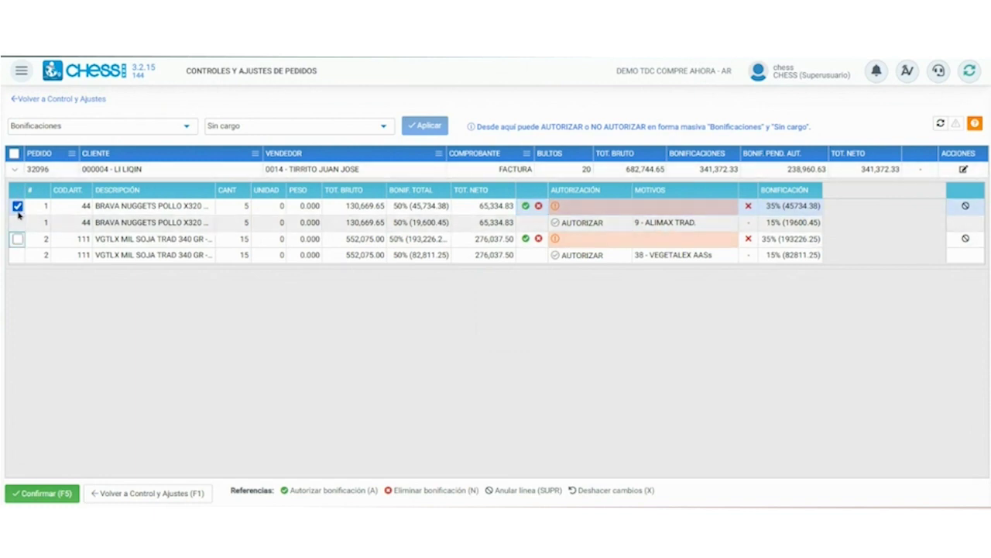
{"action": "left_click", "coordinate": [17, 206]}
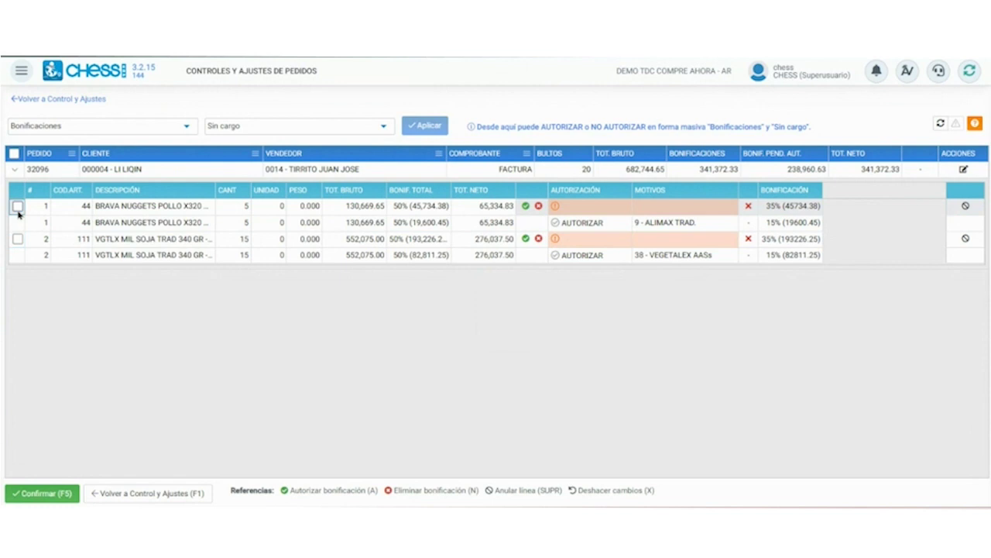
Select all orders with their lines and review the mass authorisation options for Bonificaciones and Sin cargo.
{"action": "left_click", "coordinate": [13, 154]}
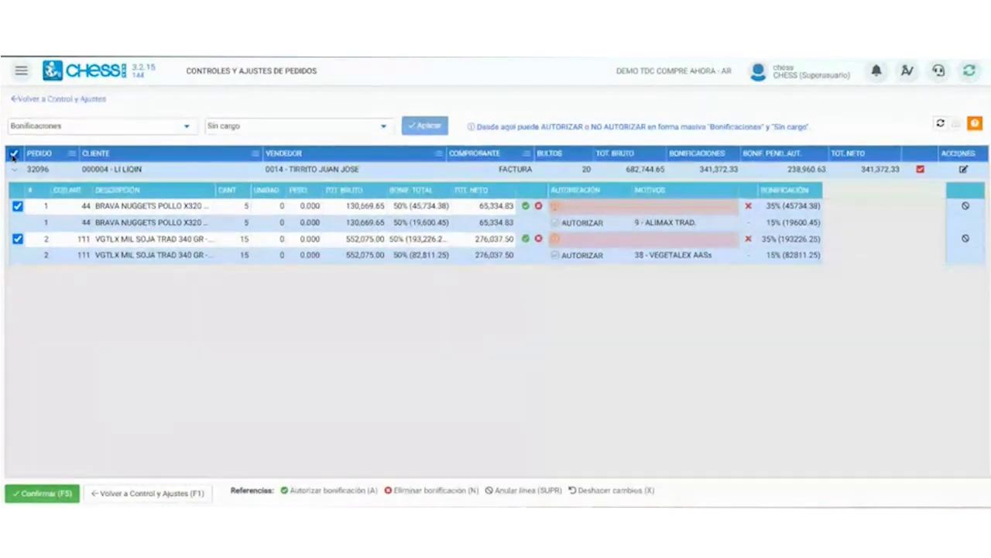
{"action": "left_click", "coordinate": [138, 128]}
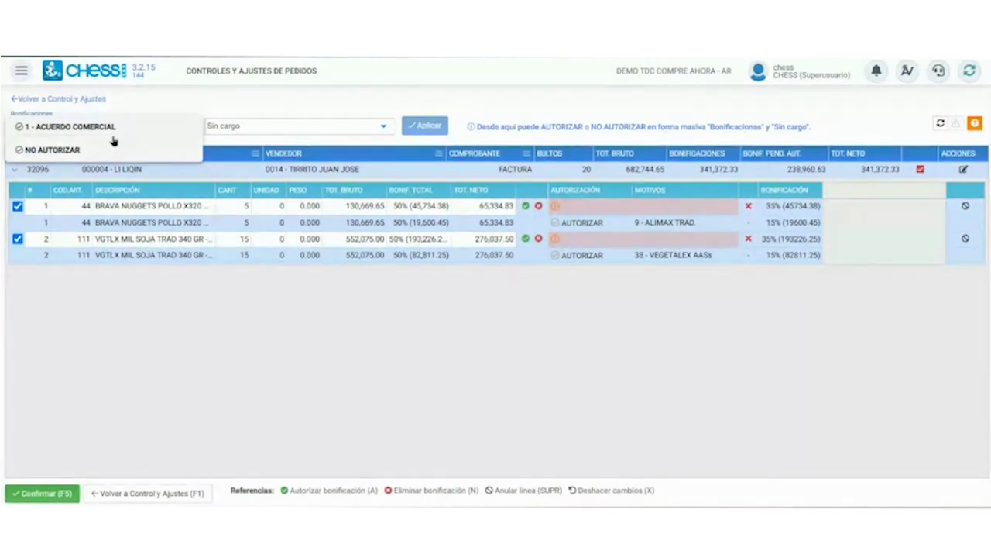
{"action": "left_click", "coordinate": [101, 136]}
{"action": "left_click", "coordinate": [216, 129]}
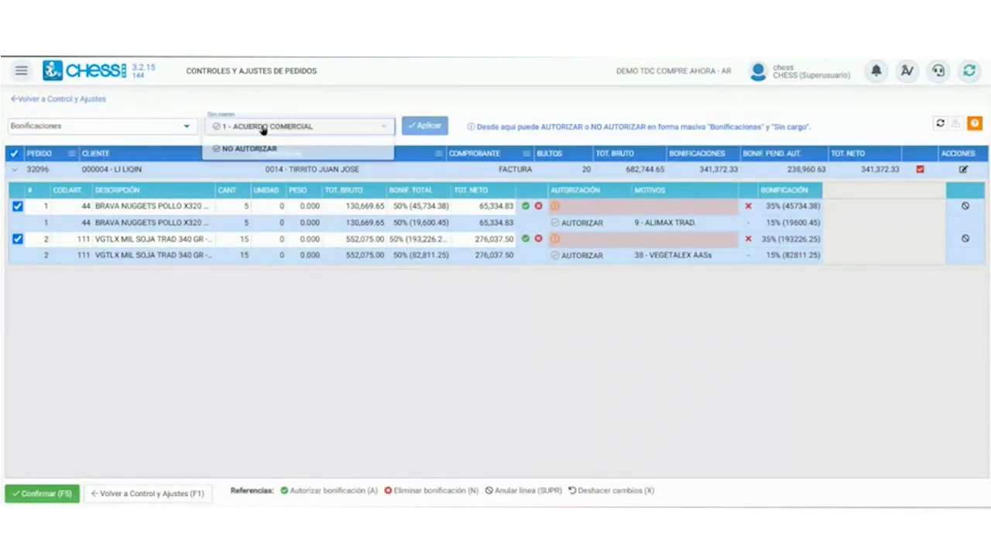
{"action": "left_click", "coordinate": [161, 136]}
{"action": "left_click", "coordinate": [161, 135]}
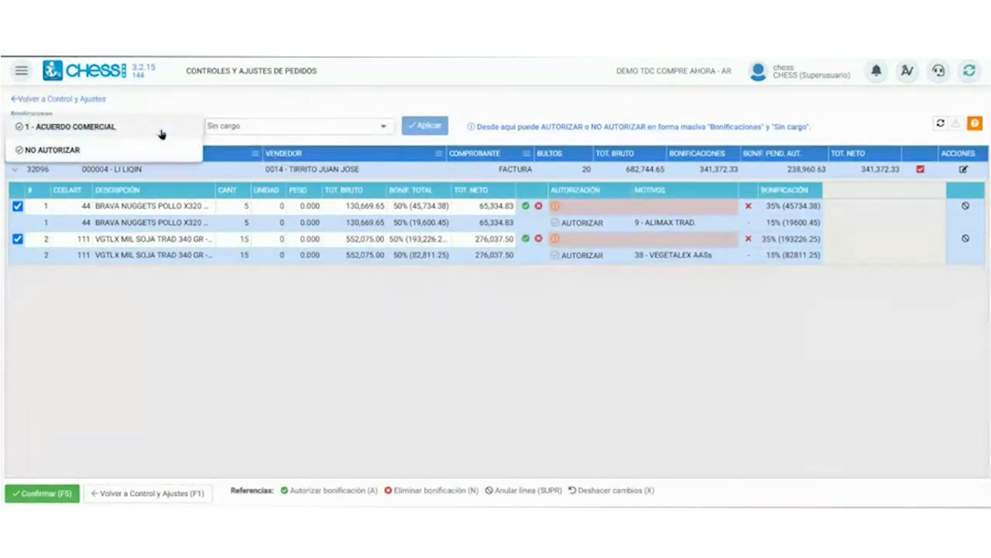
{"action": "left_click", "coordinate": [265, 126]}
{"action": "left_click", "coordinate": [265, 126]}
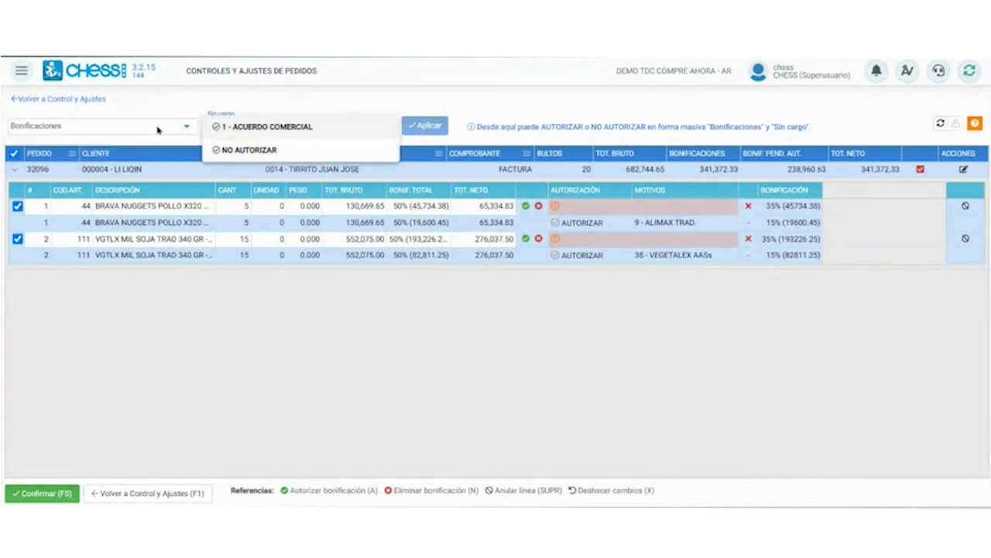
Apply 1 - ACUERDO COMERCIAL as the mass authorisation reason for the selected bonuses.
{"action": "left_click", "coordinate": [186, 127]}
{"action": "left_click", "coordinate": [111, 128]}
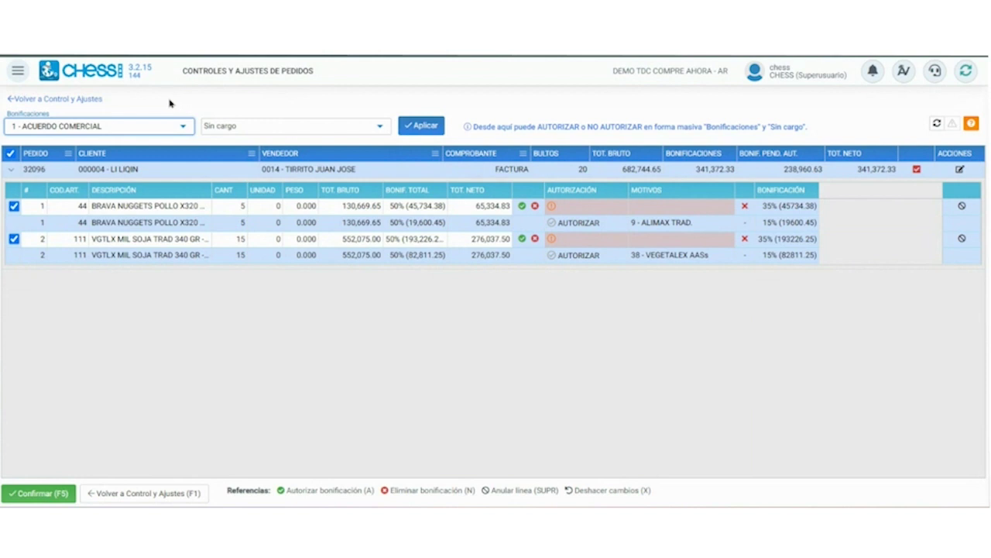
{"action": "left_click", "coordinate": [165, 129]}
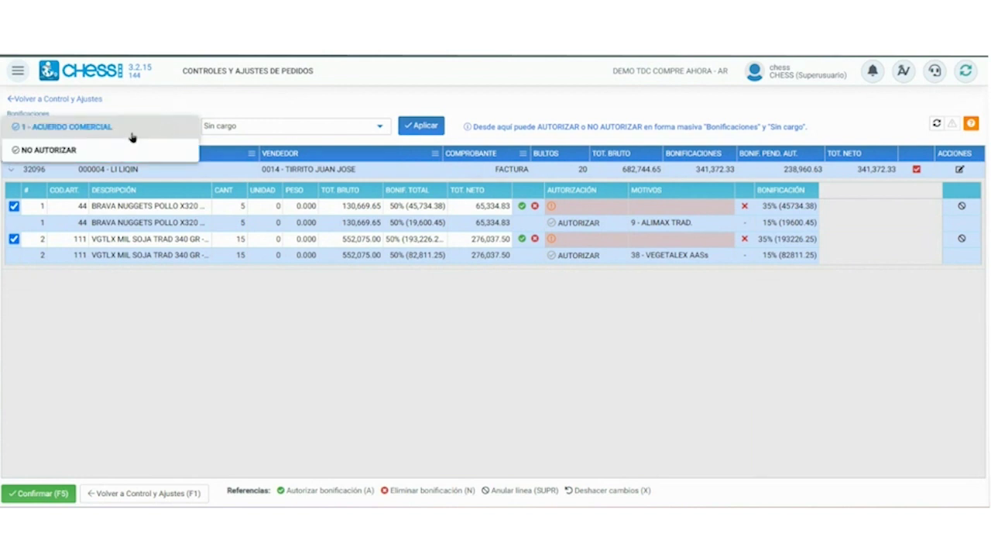
{"action": "left_click", "coordinate": [132, 131]}
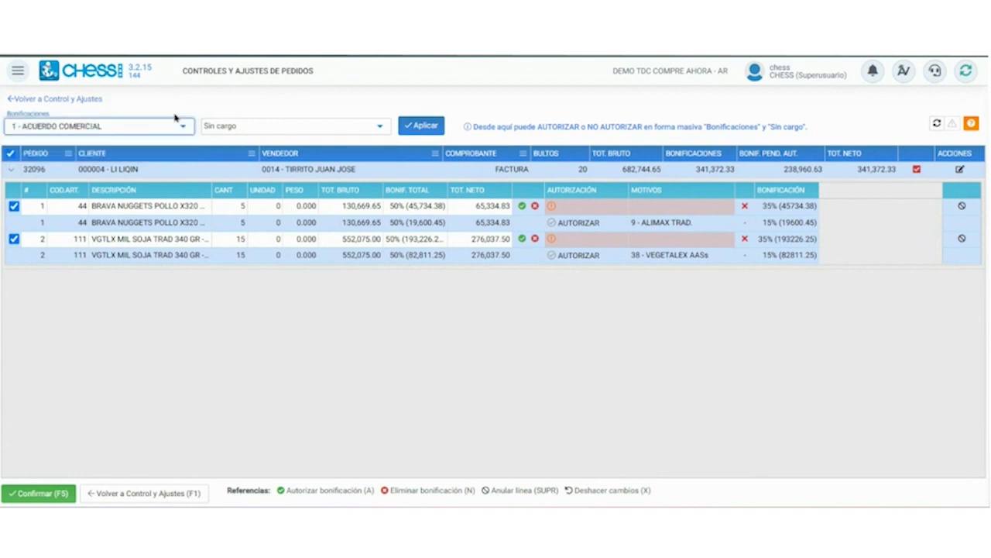
{"action": "left_click", "coordinate": [418, 127]}
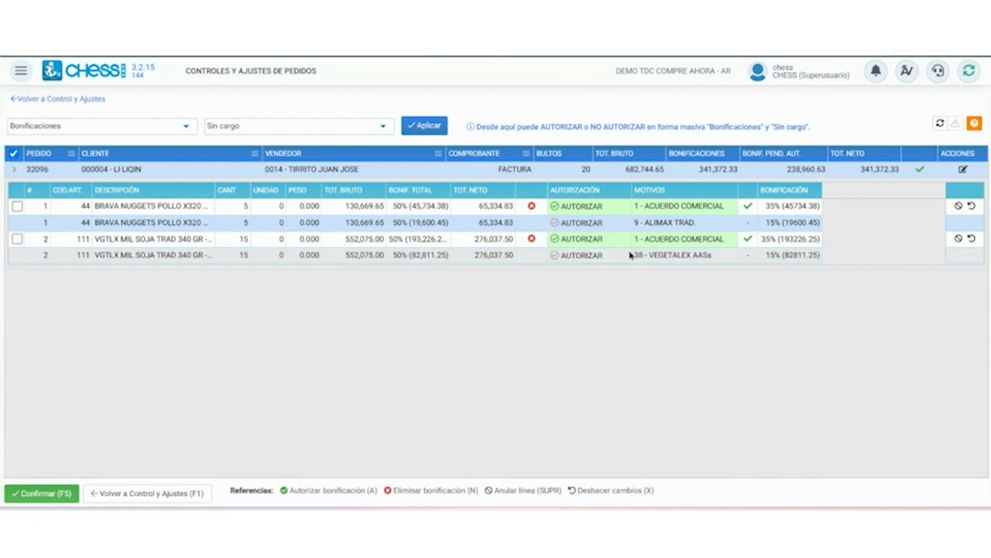
Confirm the bonus authorisations, then return to Control y Ajustes and refresh the 13/04/2024 data to check its administrative errors.
{"action": "left_click", "coordinate": [43, 497]}
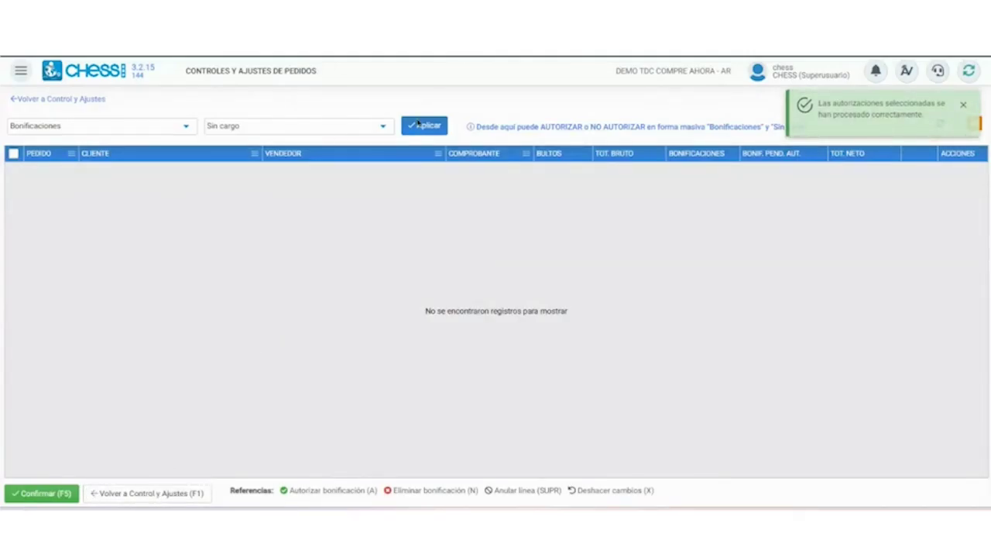
{"action": "left_click", "coordinate": [147, 493]}
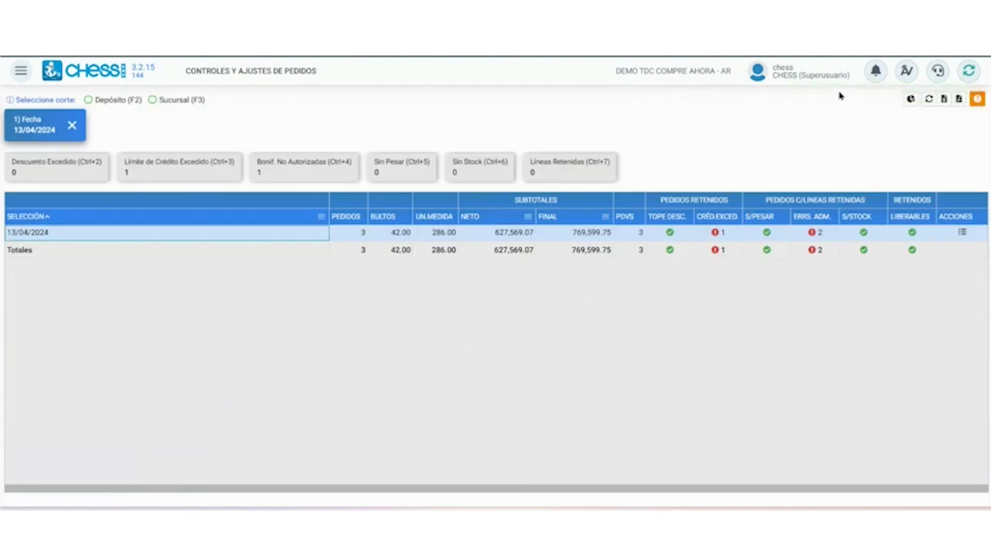
{"action": "left_click", "coordinate": [929, 101]}
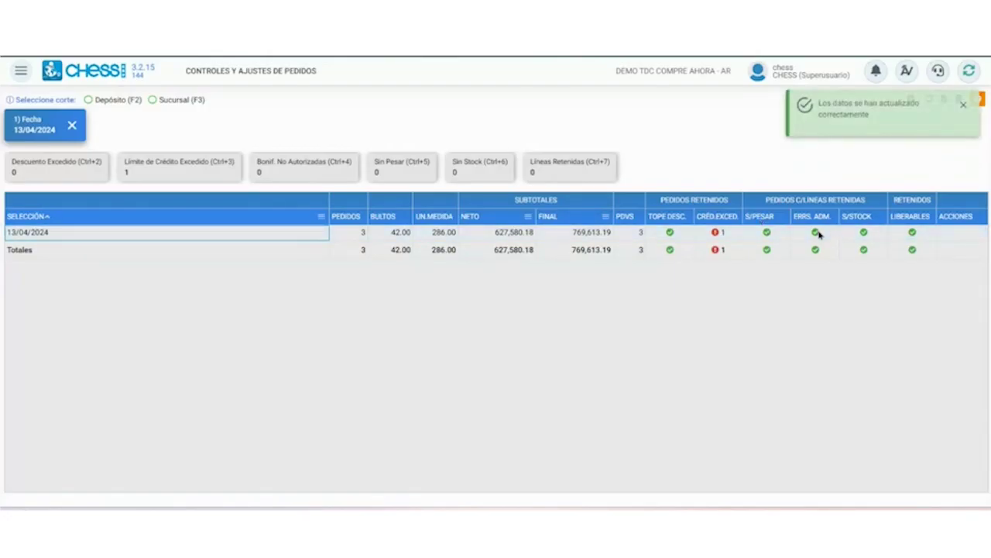
{"action": "left_click", "coordinate": [817, 233]}
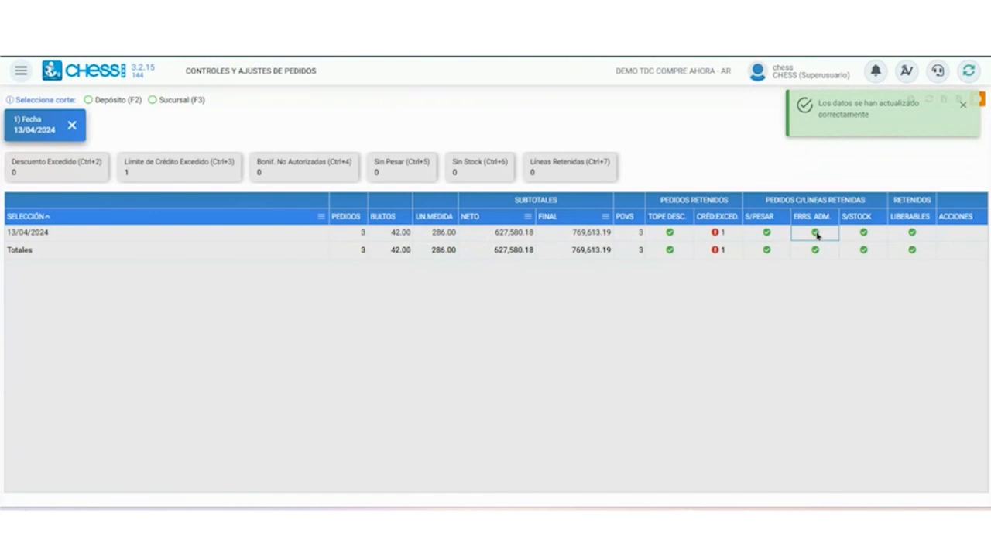
Remove the 13/04/2024 date filter and open the 12/04/2024 orders held for lack of stock.
{"action": "left_click", "coordinate": [72, 125]}
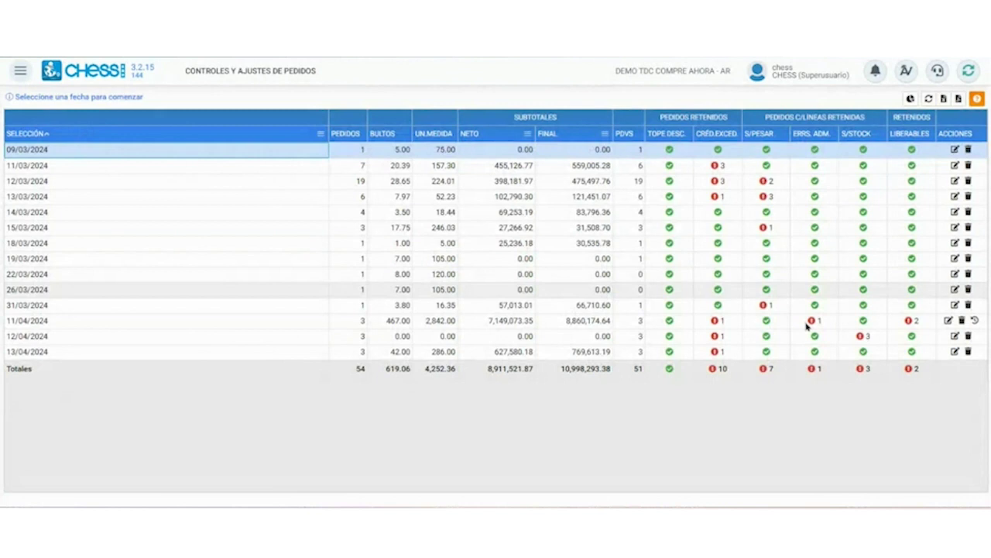
{"action": "left_click", "coordinate": [843, 342]}
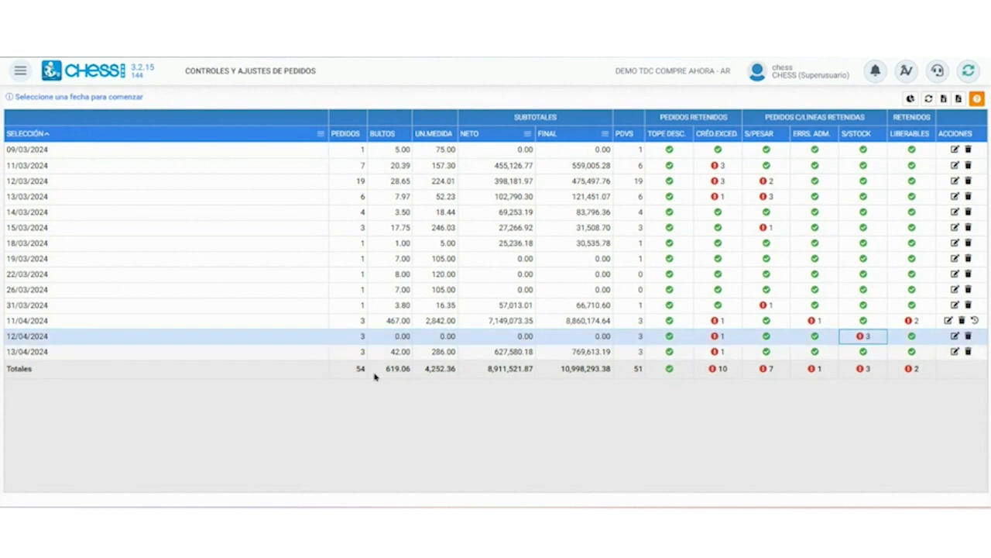
{"action": "double_click", "coordinate": [166, 339]}
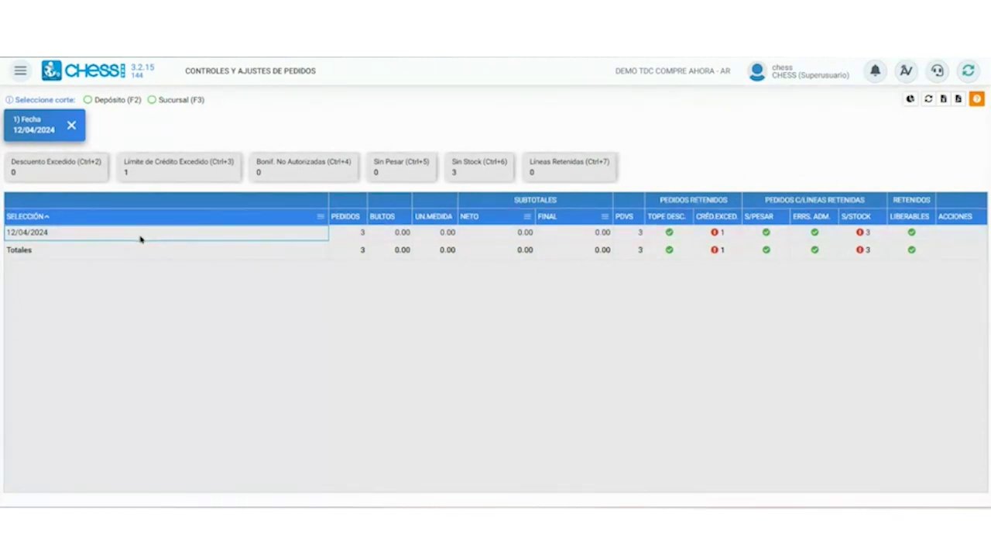
{"action": "double_click", "coordinate": [141, 238]}
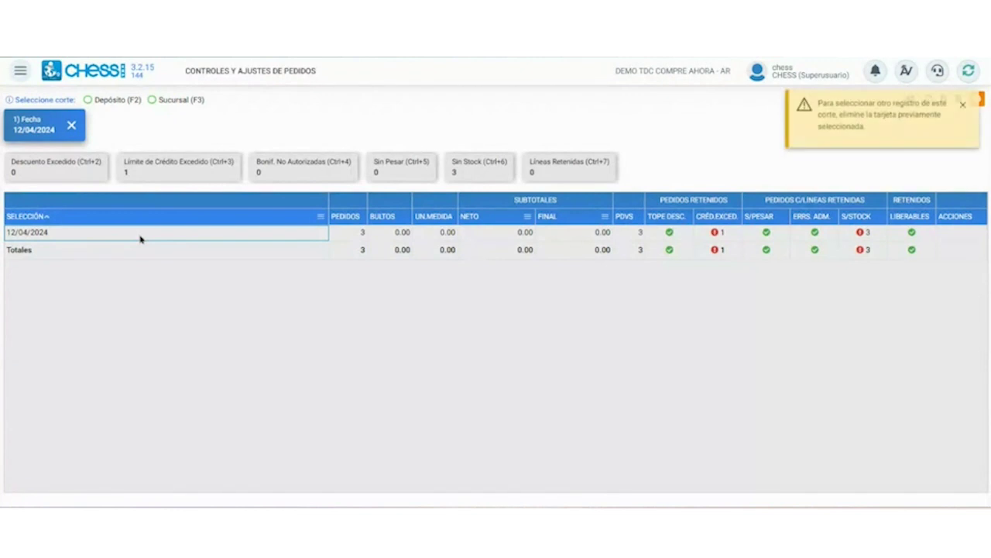
Narrow the 12/04/2024 orders to branch TDC and sales force TDC.
{"action": "left_click", "coordinate": [164, 100]}
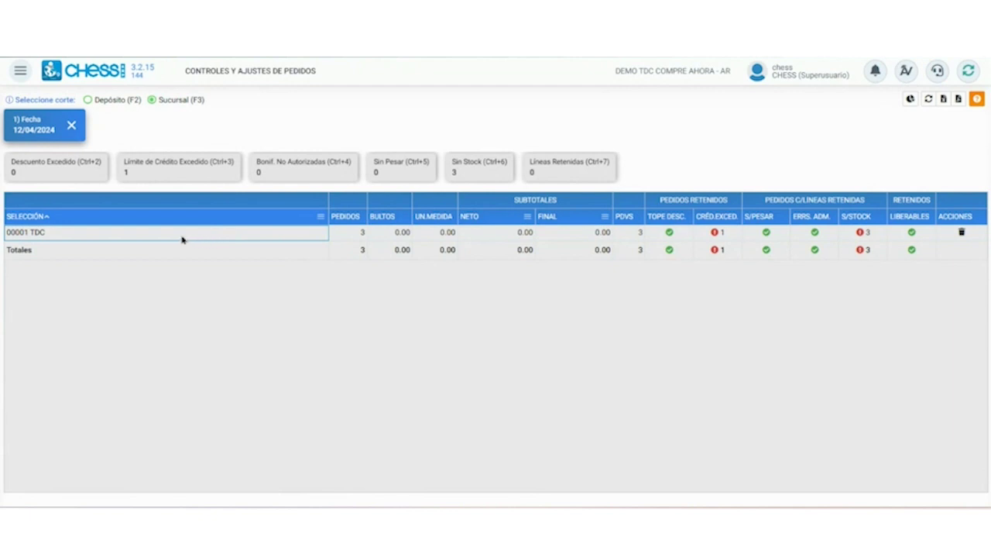
{"action": "double_click", "coordinate": [139, 238]}
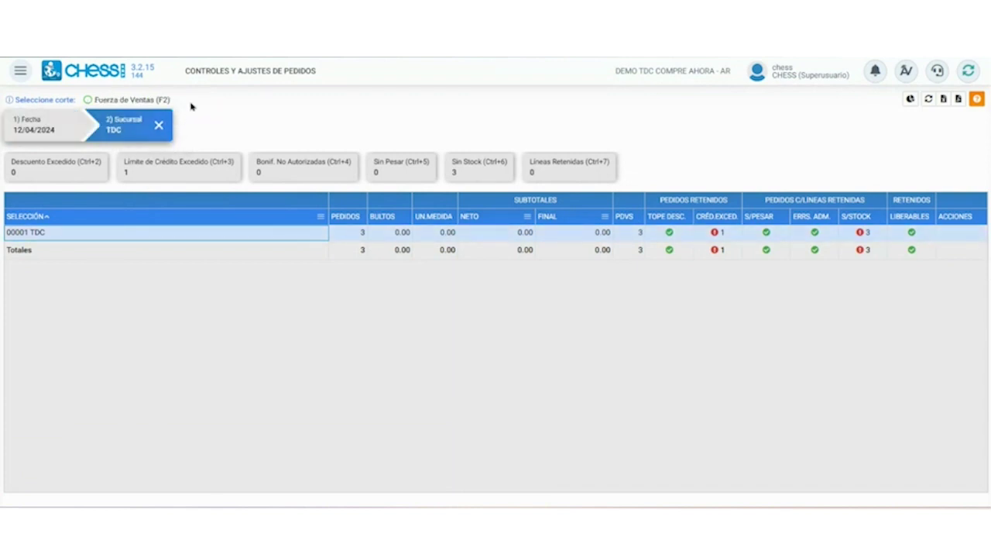
{"action": "double_click", "coordinate": [180, 234]}
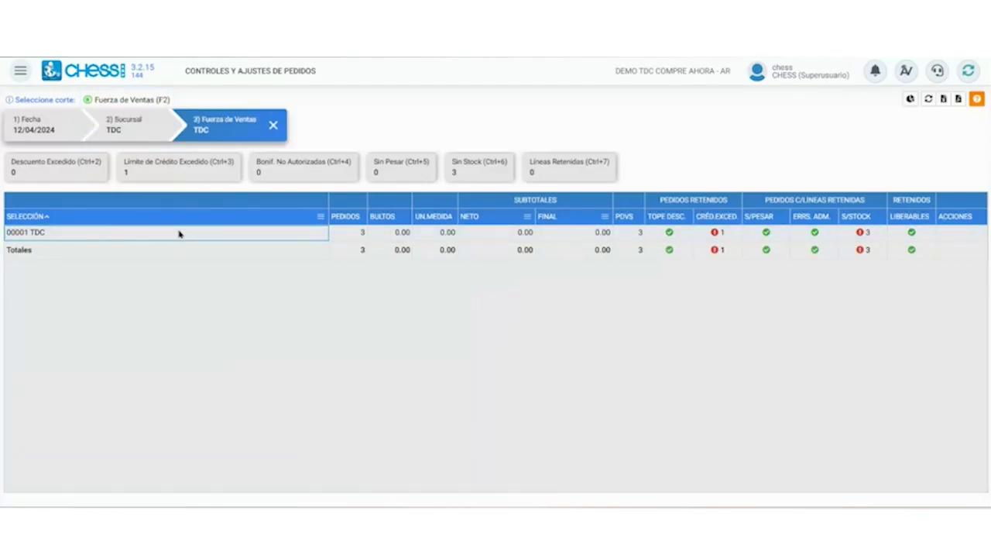
Break the held orders down by client and by article, and check the missing stock of PAPEL PARAF PATY HAMB.
{"action": "left_click", "coordinate": [234, 100]}
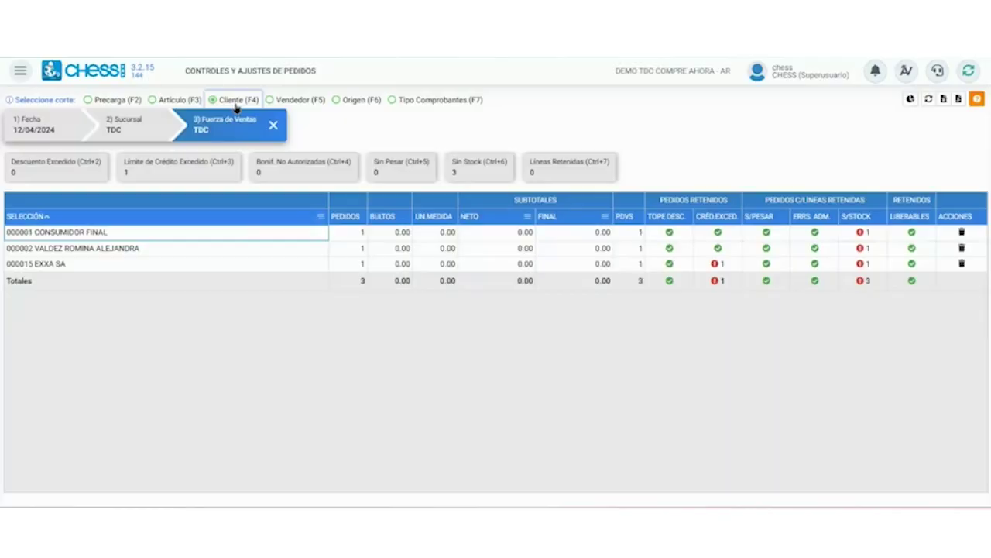
{"action": "left_click", "coordinate": [186, 101]}
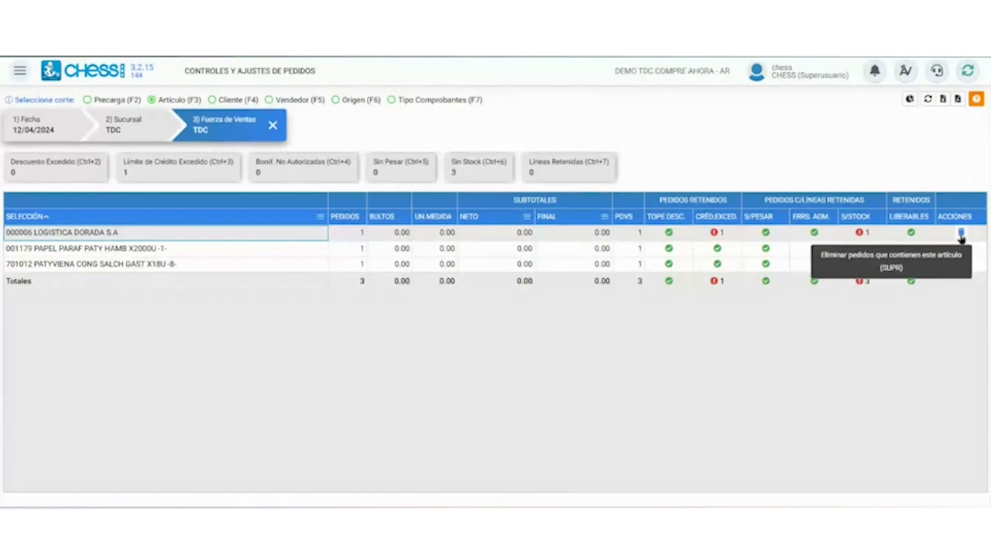
{"action": "left_click", "coordinate": [863, 246]}
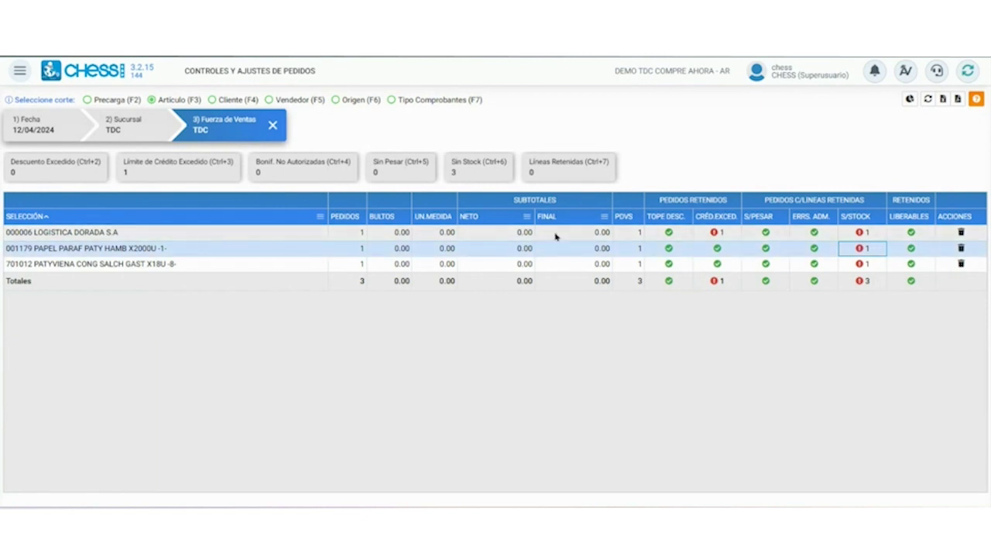
Delete the order lines containing article 001179 PAPEL PARAF PATY HAMB X2000U, and open the order list.
{"action": "left_click", "coordinate": [961, 249]}
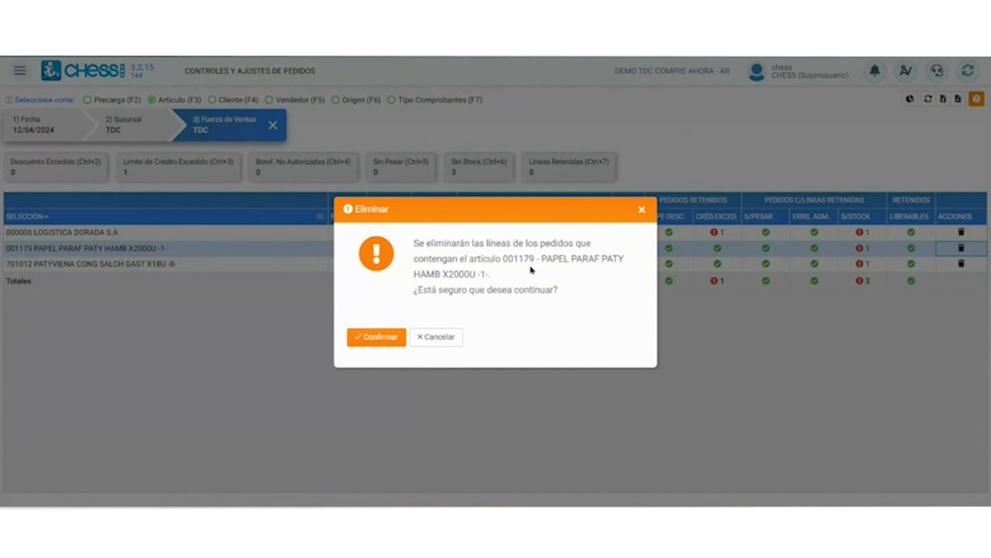
{"action": "left_click", "coordinate": [377, 338]}
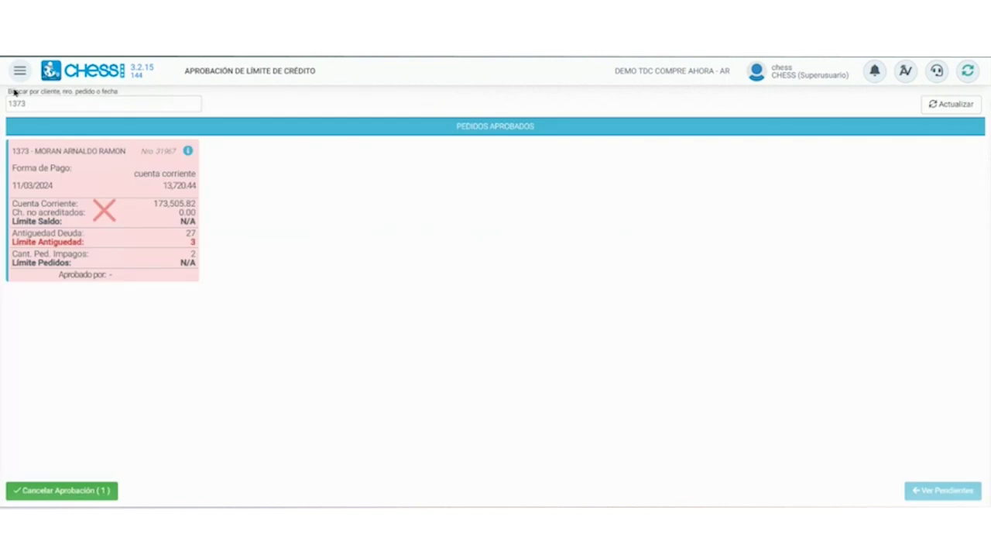
{"action": "left_click", "coordinate": [19, 71]}
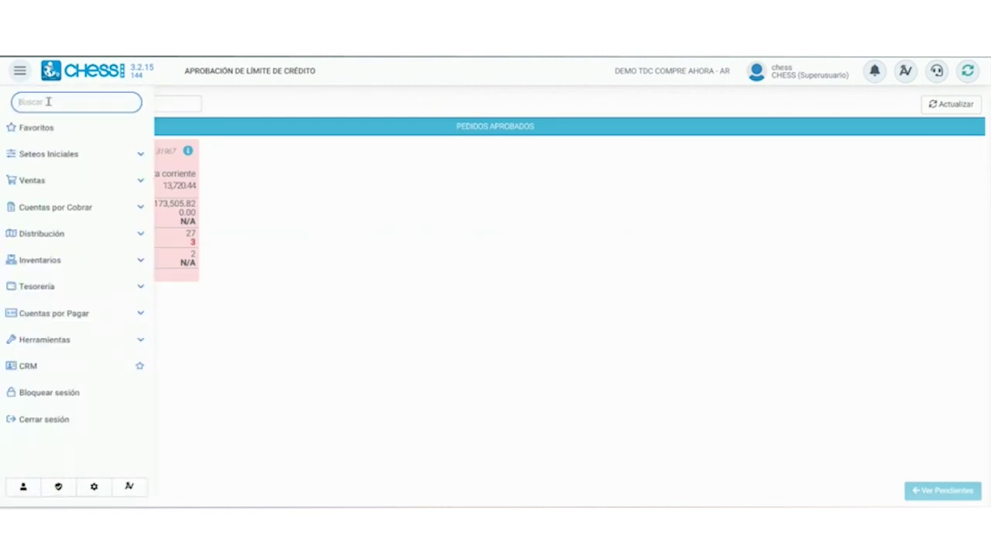
{"action": "type", "text": "ped"}
{"action": "left_click", "coordinate": [78, 177]}
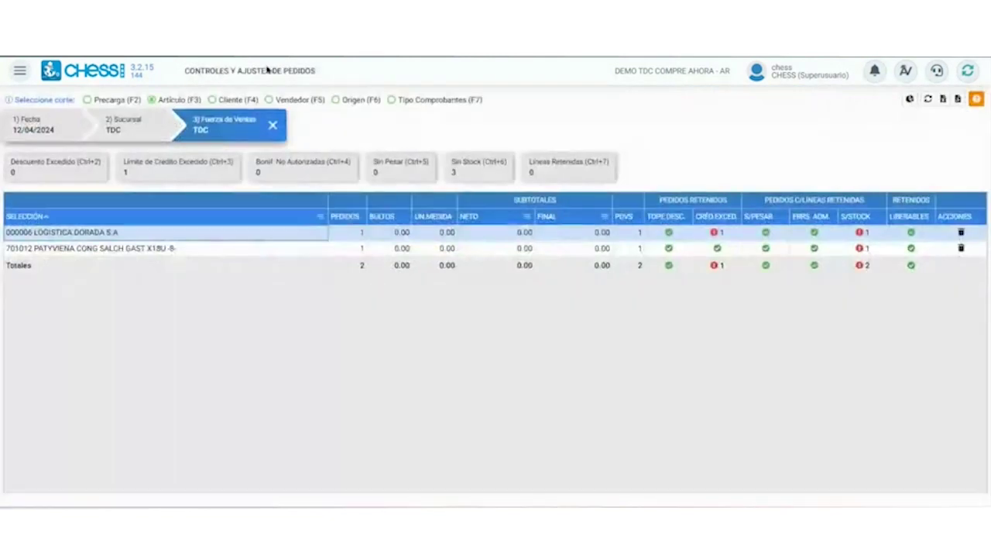
Break the held orders down by client and article, and find the held client's order by code to examine its PATYVIENA line.
{"action": "key", "text": "F4"}
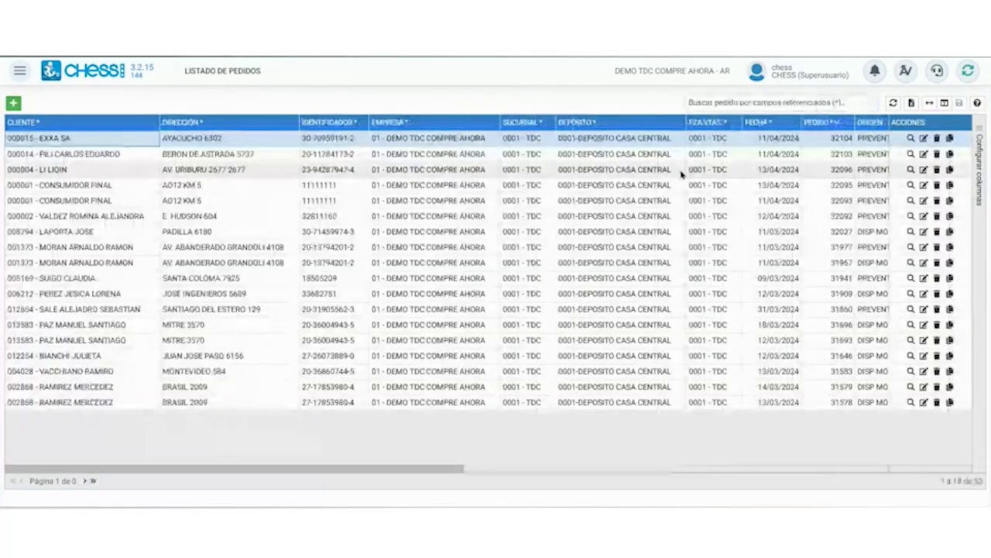
{"action": "type", "text": "2"}
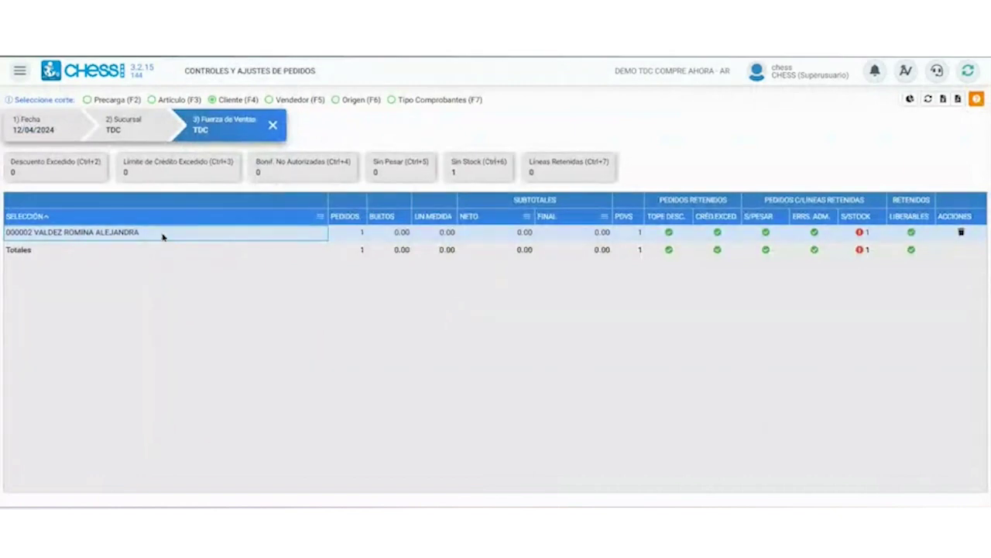
{"action": "left_click", "coordinate": [185, 102]}
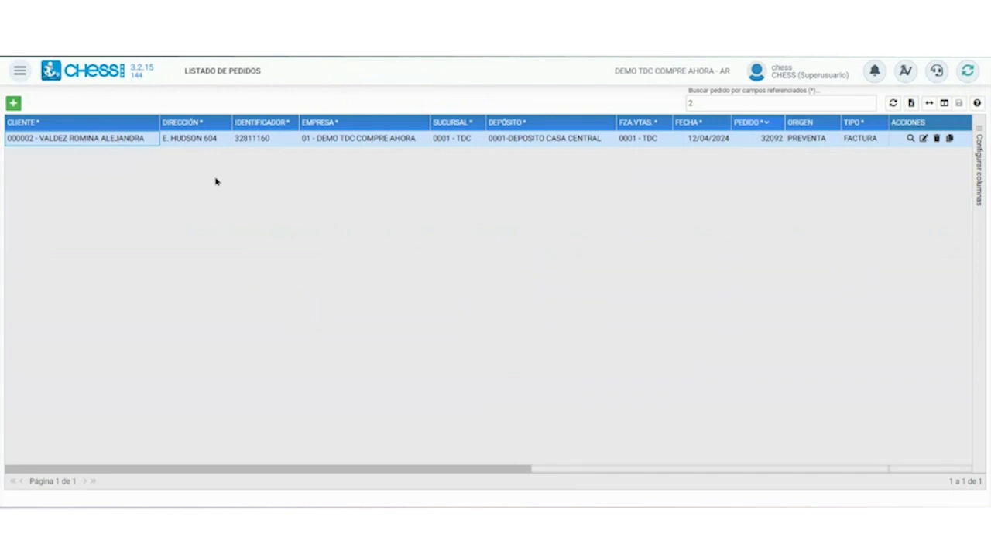
{"action": "double_click", "coordinate": [215, 137]}
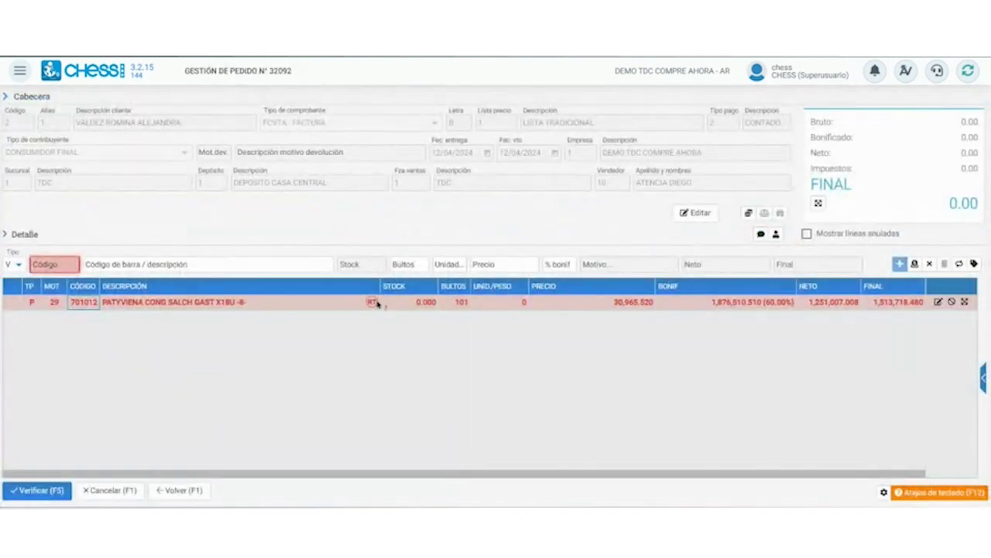
{"action": "mouse_move", "coordinate": [378, 304]}
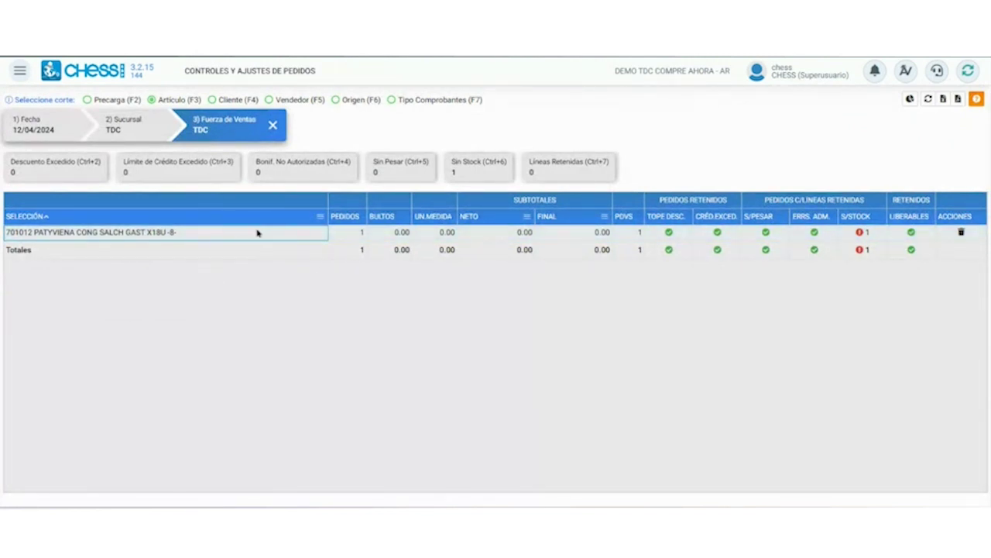
Delete the order lines containing article 701012 PATYVIENA CONG SALCH GAST X18U, and check the order list for that client's orders.
{"action": "left_click", "coordinate": [961, 233]}
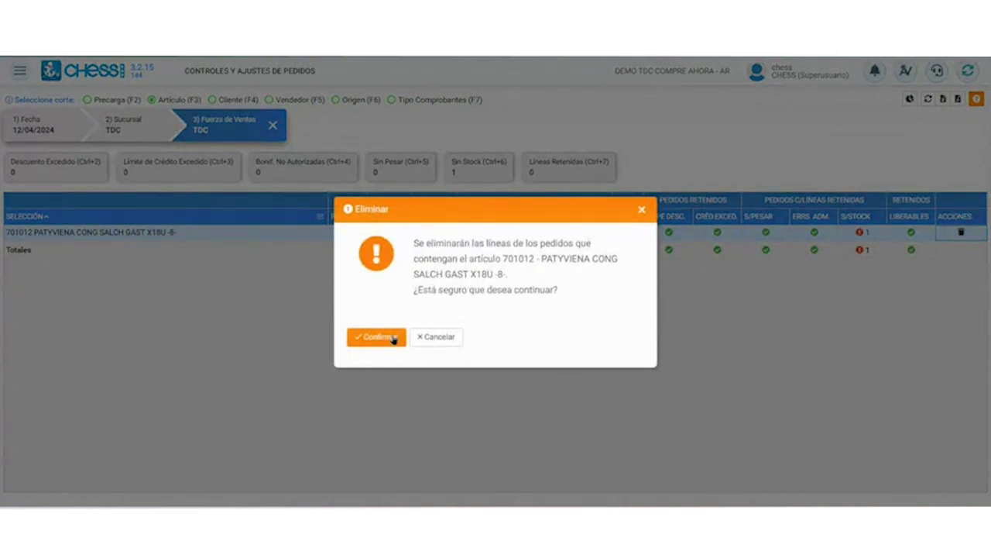
{"action": "left_click", "coordinate": [377, 337]}
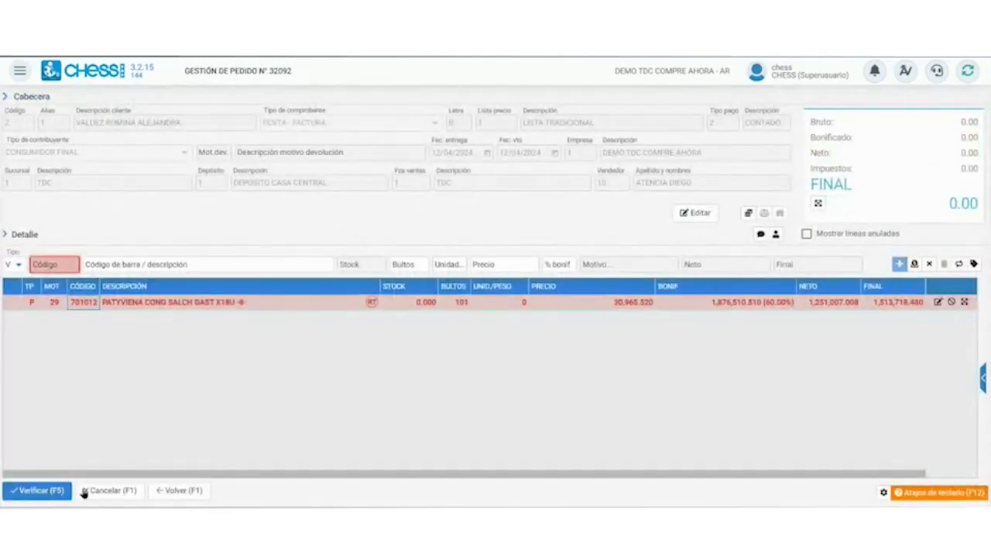
{"action": "left_click", "coordinate": [168, 490]}
{"action": "left_click", "coordinate": [725, 102]}
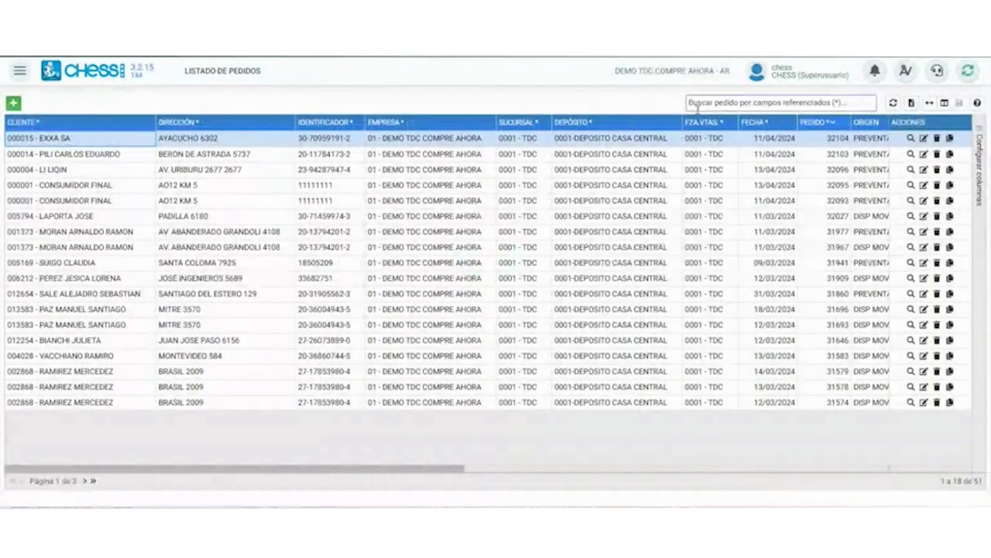
{"action": "left_click", "coordinate": [698, 107]}
{"action": "type", "text": "2"}
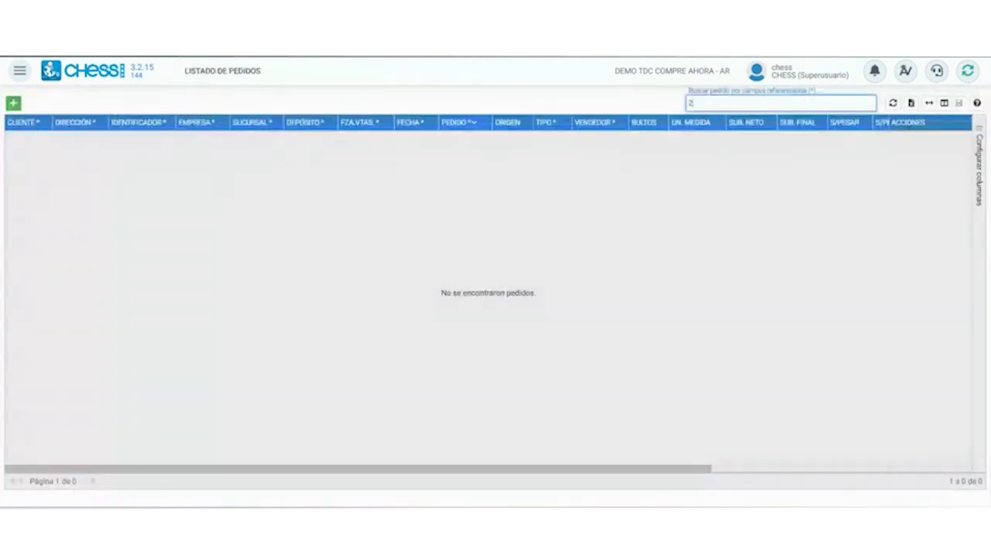
{"action": "key", "text": "BackSpace"}
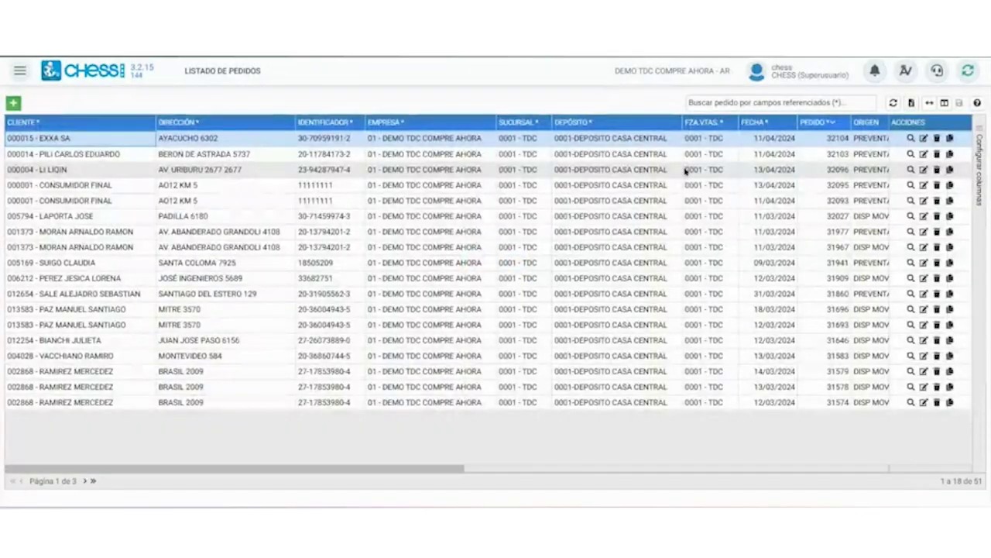
View the second order dated 11/04/2024 in the order list and compare its lines with annulled lines shown and hidden.
{"action": "left_click", "coordinate": [910, 154]}
{"action": "left_click", "coordinate": [810, 216]}
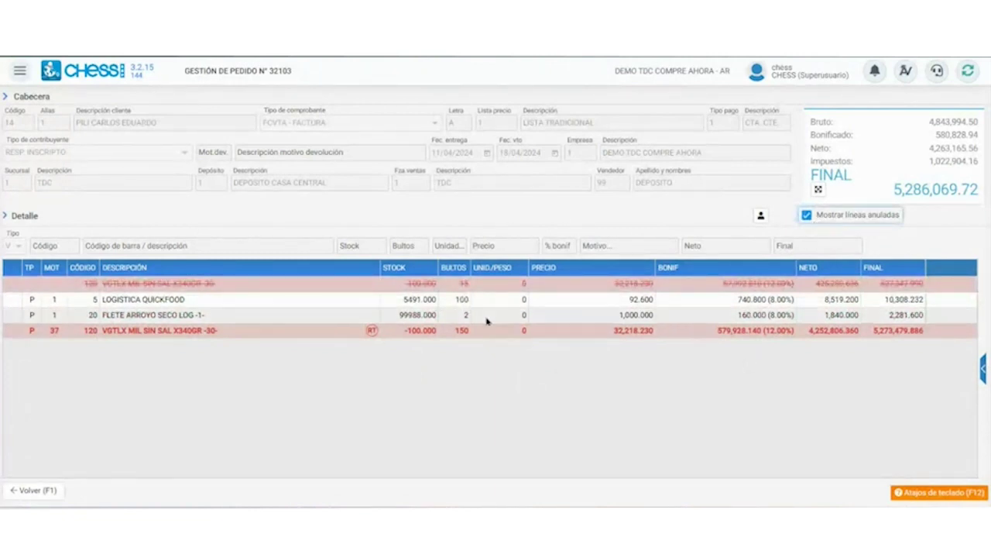
{"action": "left_click", "coordinate": [409, 284]}
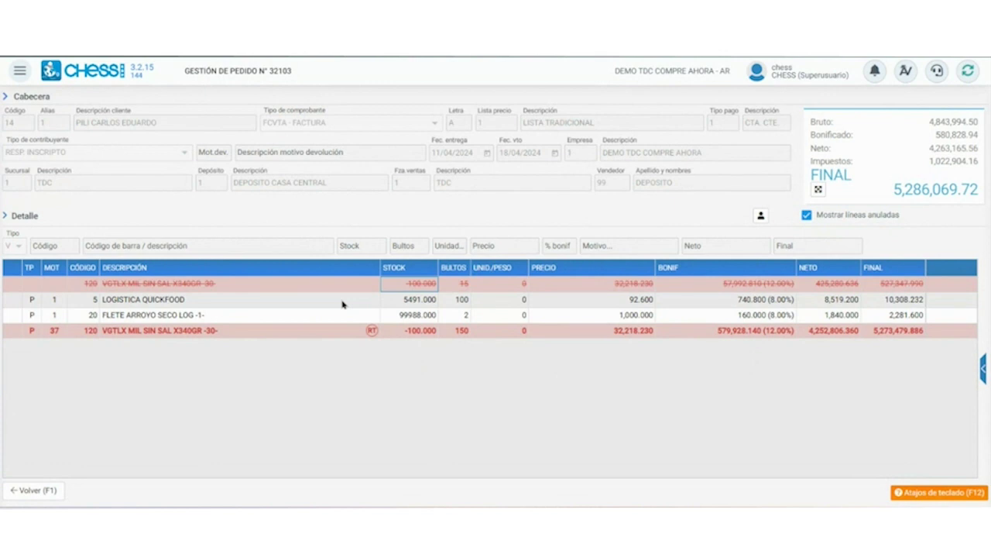
{"action": "left_click", "coordinate": [840, 215]}
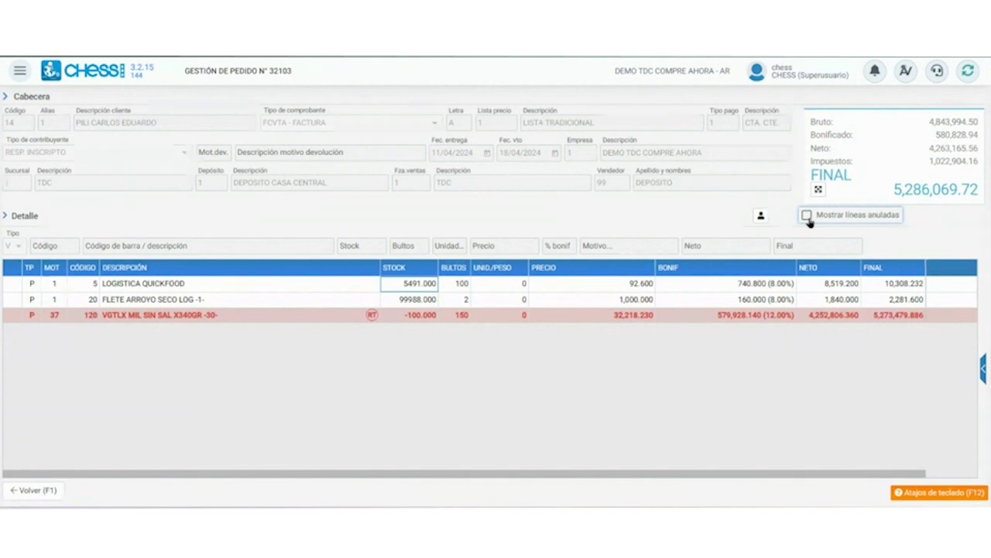
{"action": "left_click", "coordinate": [861, 217]}
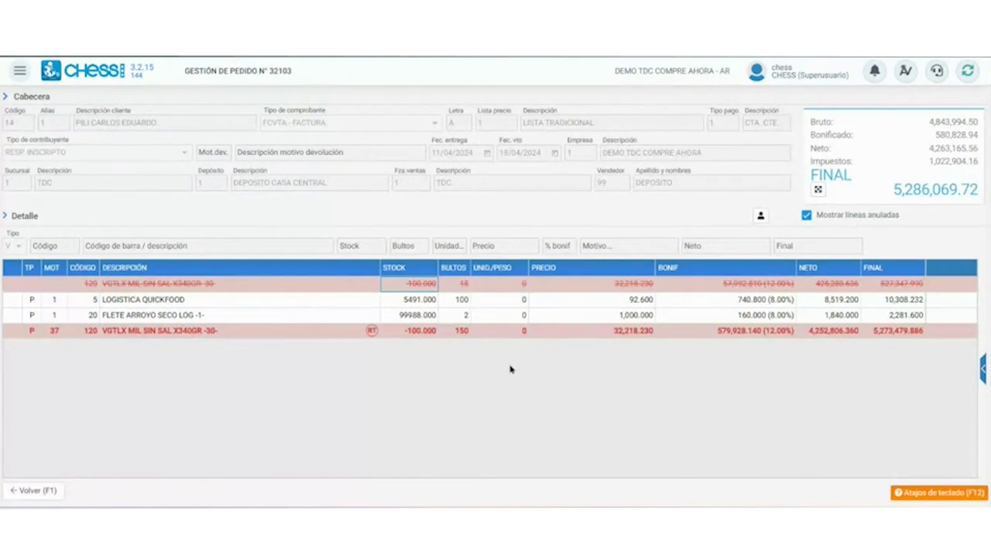
{"action": "key", "text": "F1"}
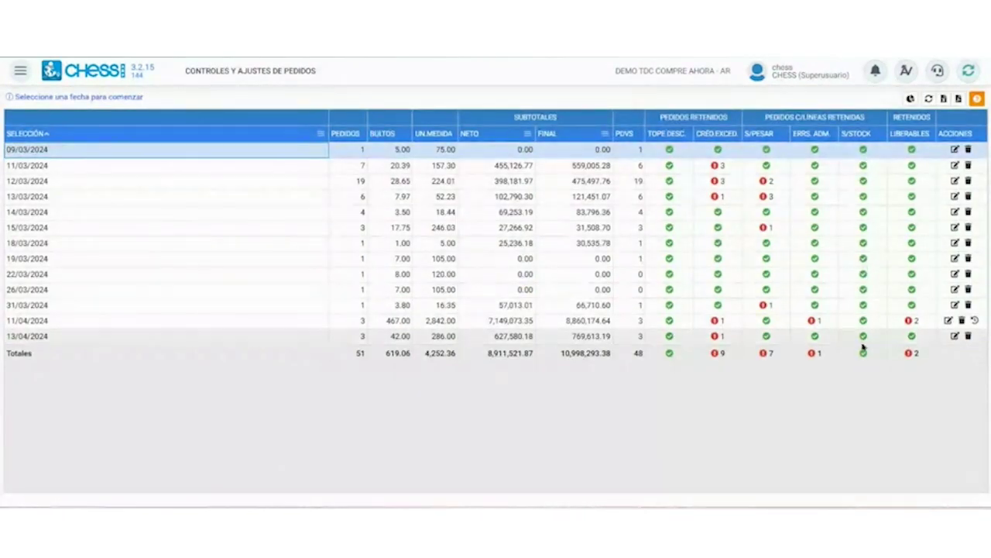
Check the releasable held orders of 11/04/2024 and narrow them to branch TDC and sales force TDC.
{"action": "left_click", "coordinate": [864, 304]}
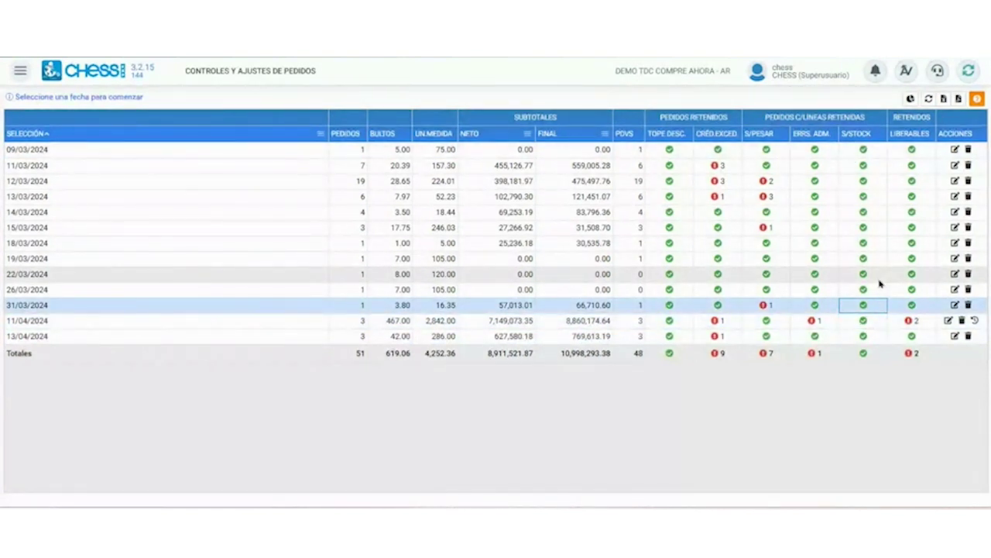
{"action": "left_click", "coordinate": [899, 323]}
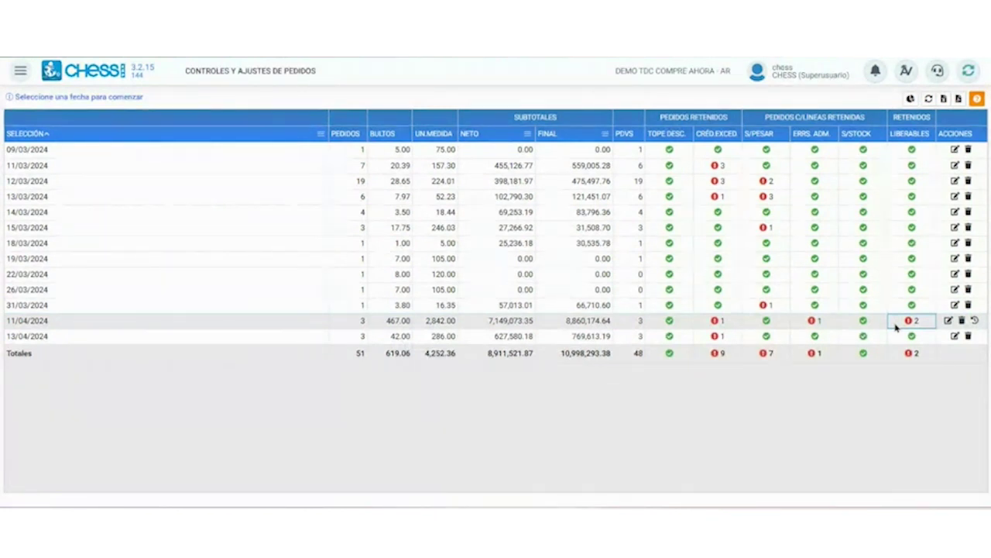
{"action": "double_click", "coordinate": [335, 324]}
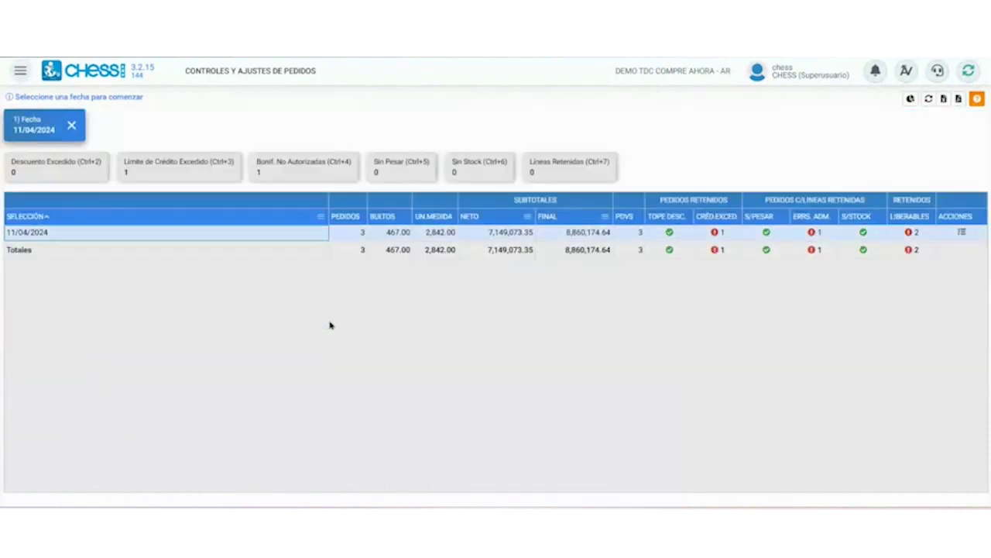
{"action": "double_click", "coordinate": [260, 238]}
{"action": "left_click", "coordinate": [177, 103]}
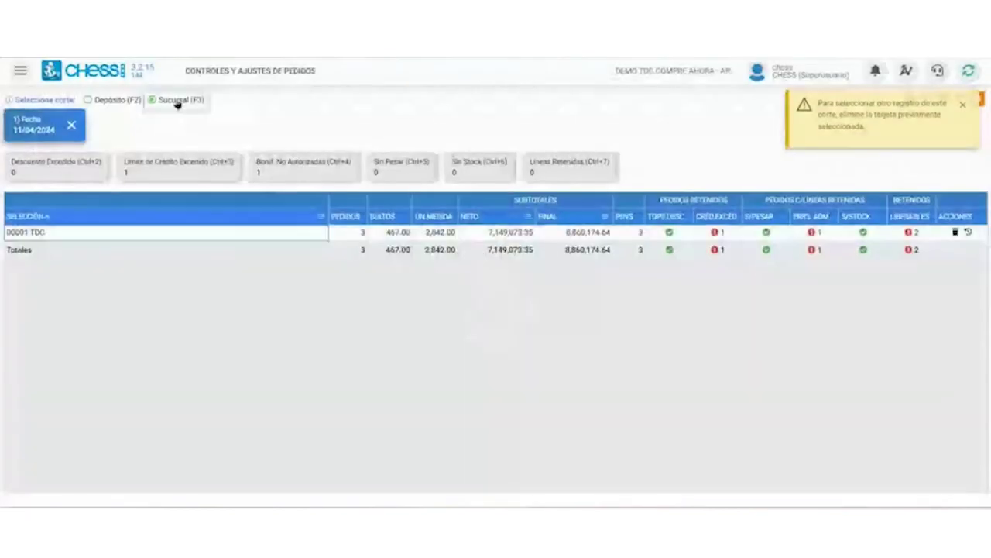
{"action": "double_click", "coordinate": [200, 240]}
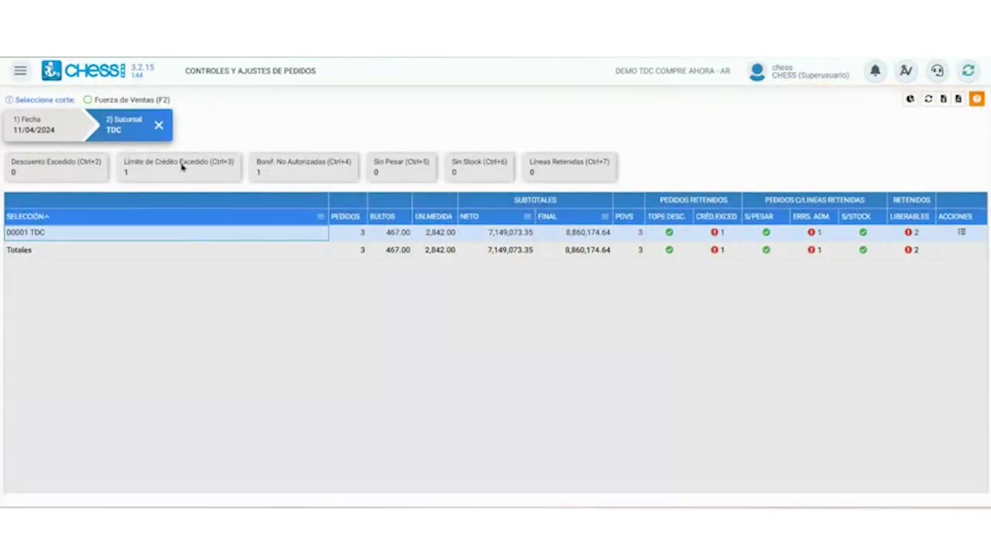
{"action": "left_click", "coordinate": [135, 104]}
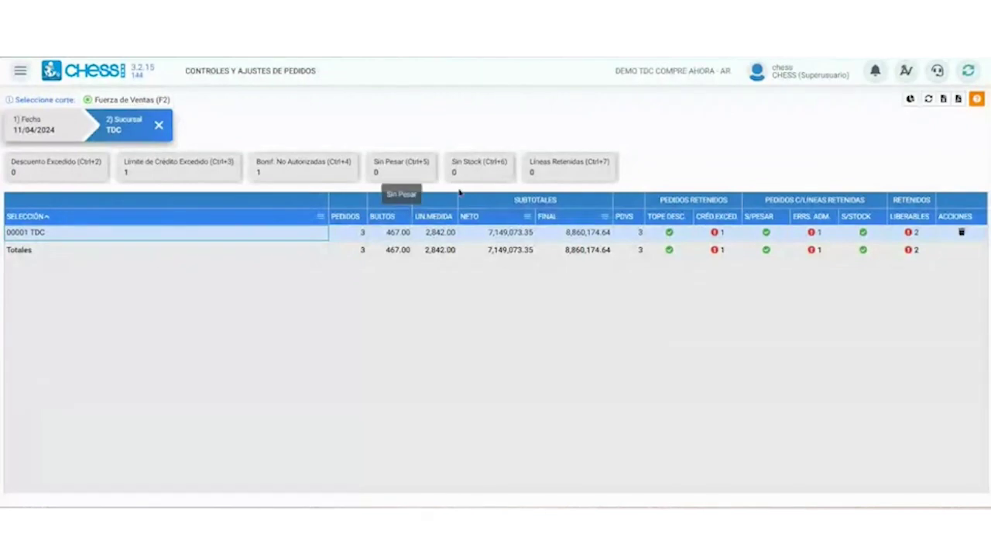
{"action": "double_click", "coordinate": [280, 238]}
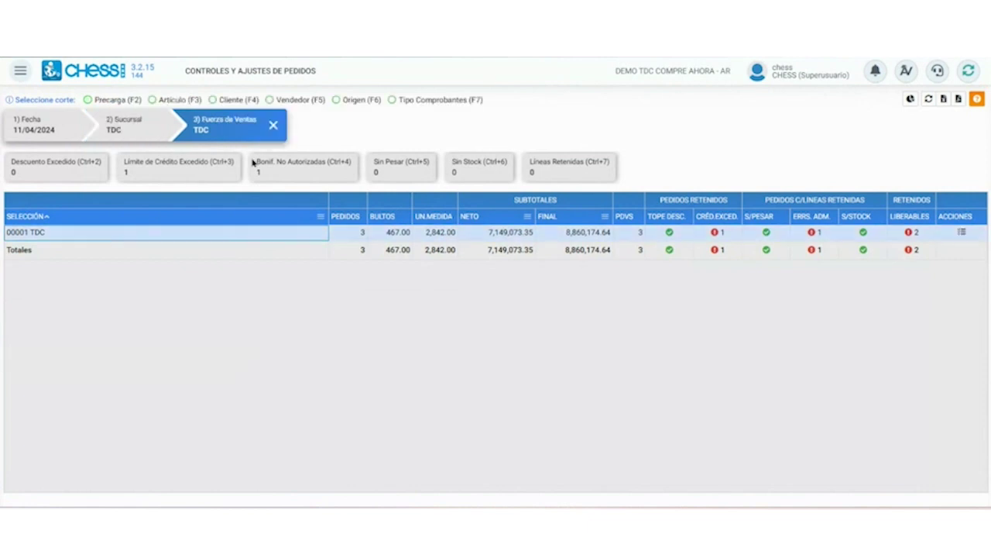
Break the orders down by client, select EXXA SA, and open its invoice order to check the held VGTLX MIL line.
{"action": "left_click", "coordinate": [241, 100]}
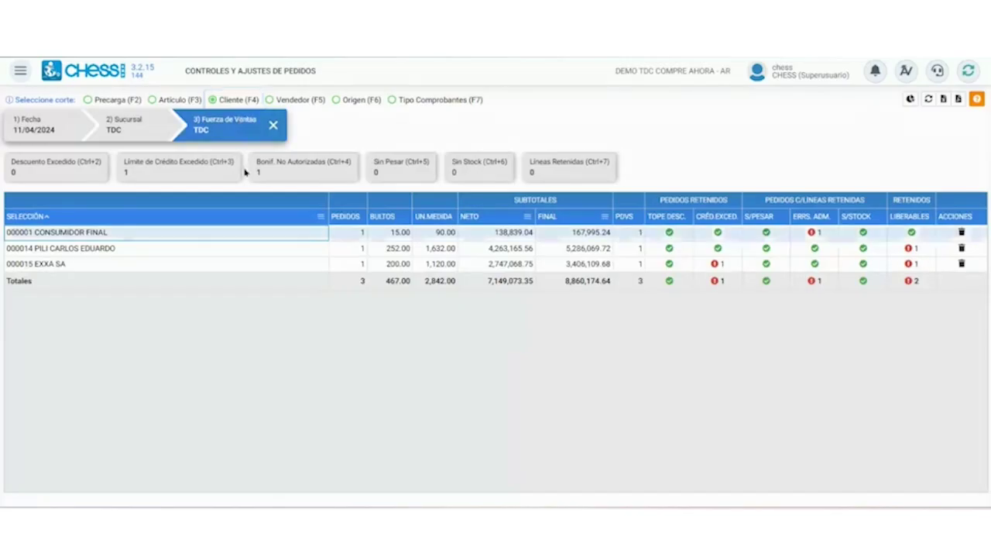
{"action": "double_click", "coordinate": [250, 267]}
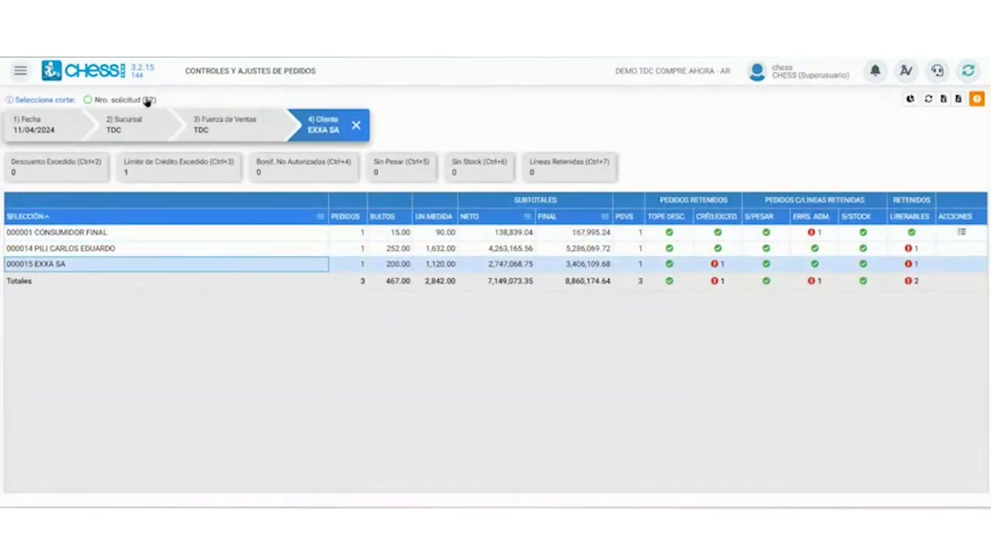
{"action": "left_click", "coordinate": [124, 100]}
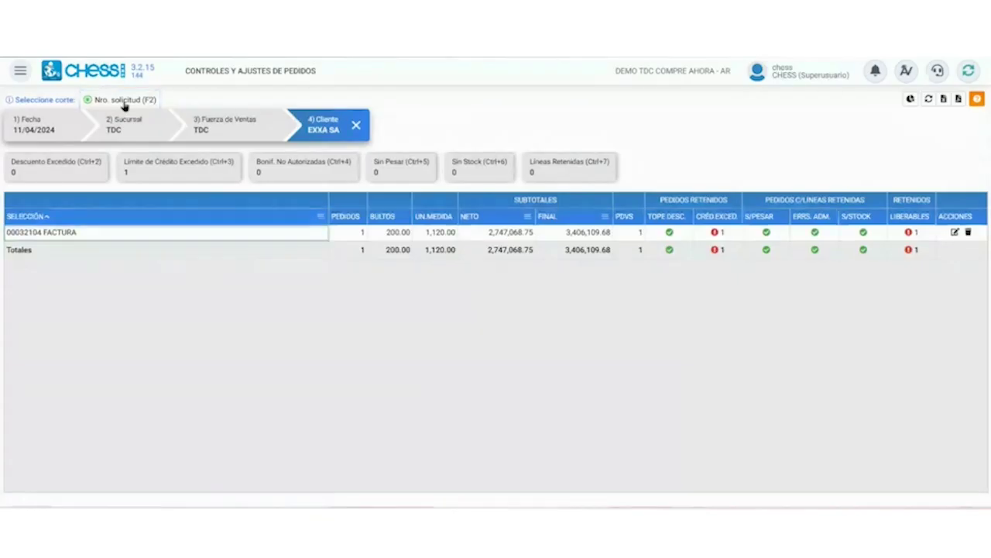
{"action": "double_click", "coordinate": [262, 239]}
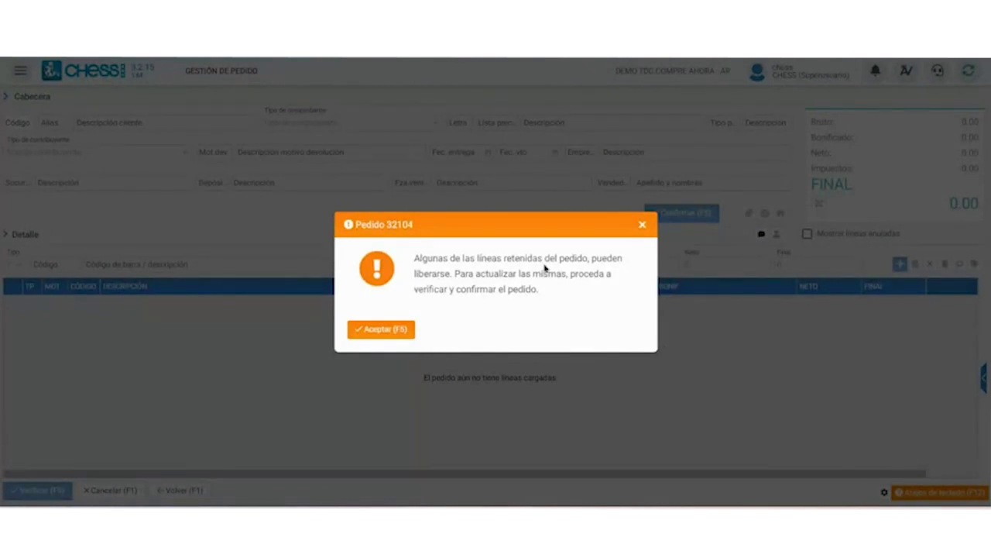
{"action": "left_click", "coordinate": [383, 335]}
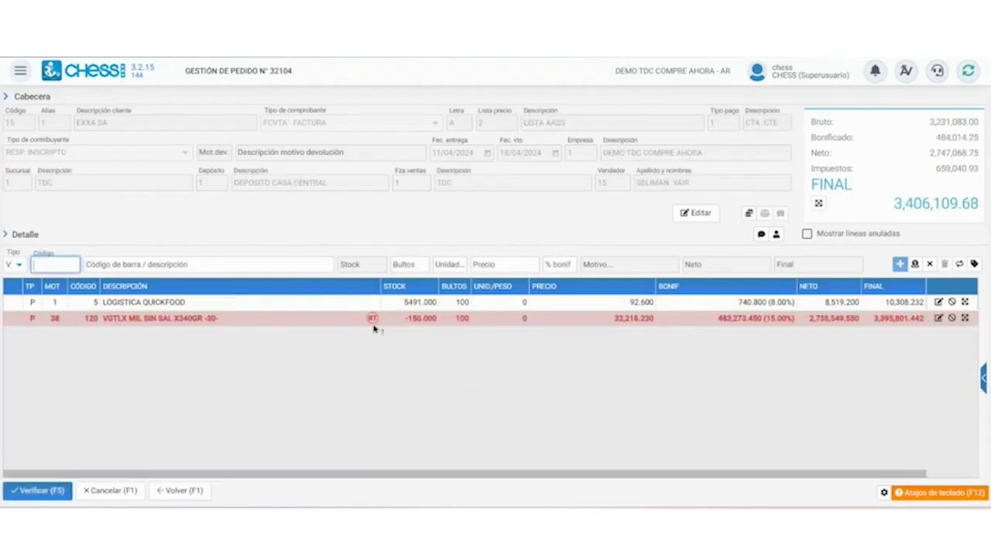
{"action": "mouse_move", "coordinate": [373, 323]}
Verify and confirm the EXXA SA order to update its held lines, and return to Controles y Ajustes.
{"action": "left_click", "coordinate": [36, 495]}
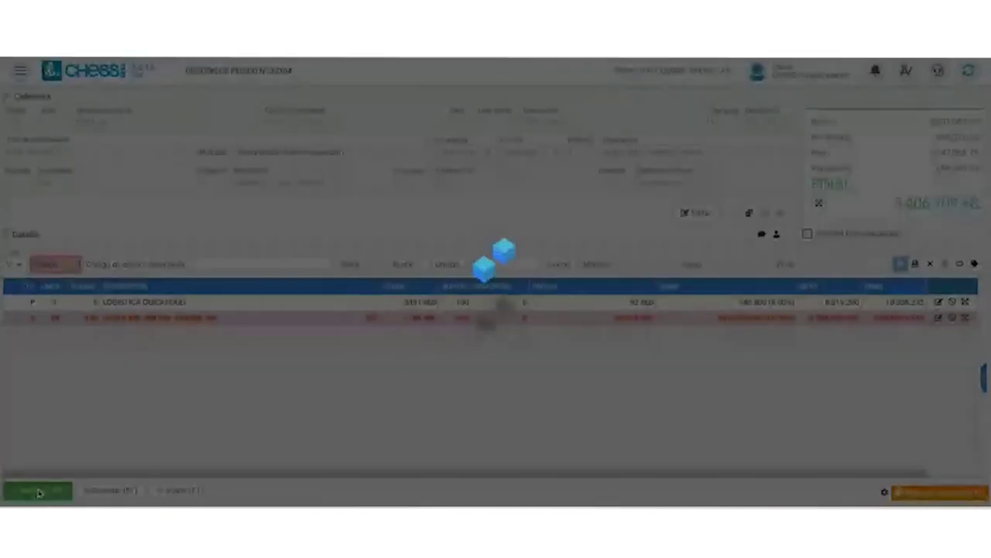
{"action": "left_click", "coordinate": [38, 492]}
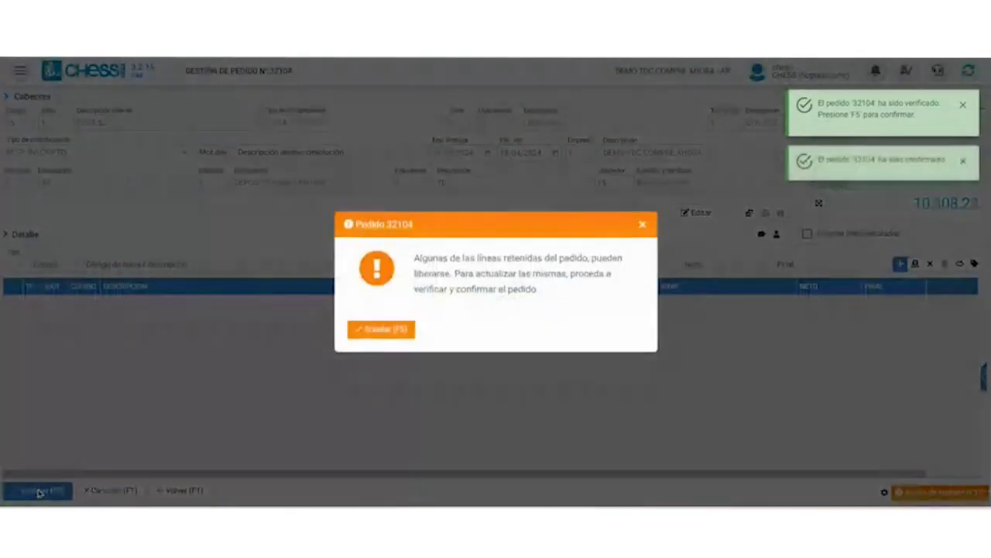
{"action": "left_click", "coordinate": [380, 333]}
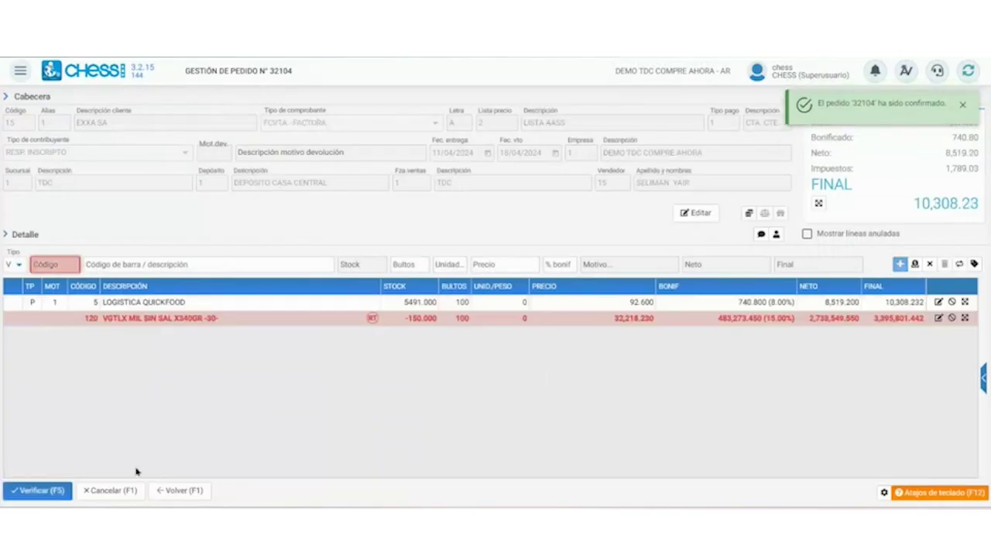
{"action": "left_click", "coordinate": [170, 492]}
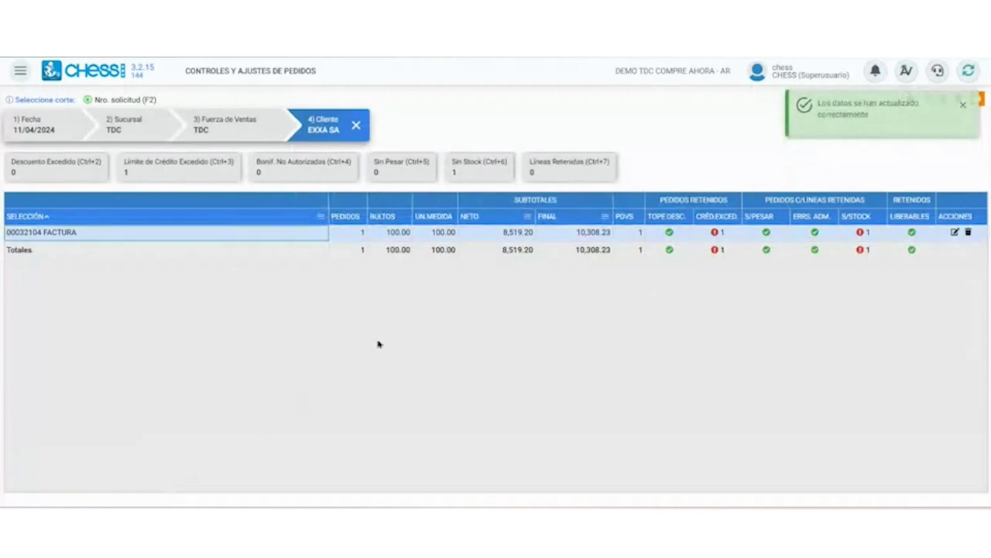
Check the releasable and missing-stock indicators of the EXXA SA invoice order and its totals.
{"action": "left_click", "coordinate": [912, 233]}
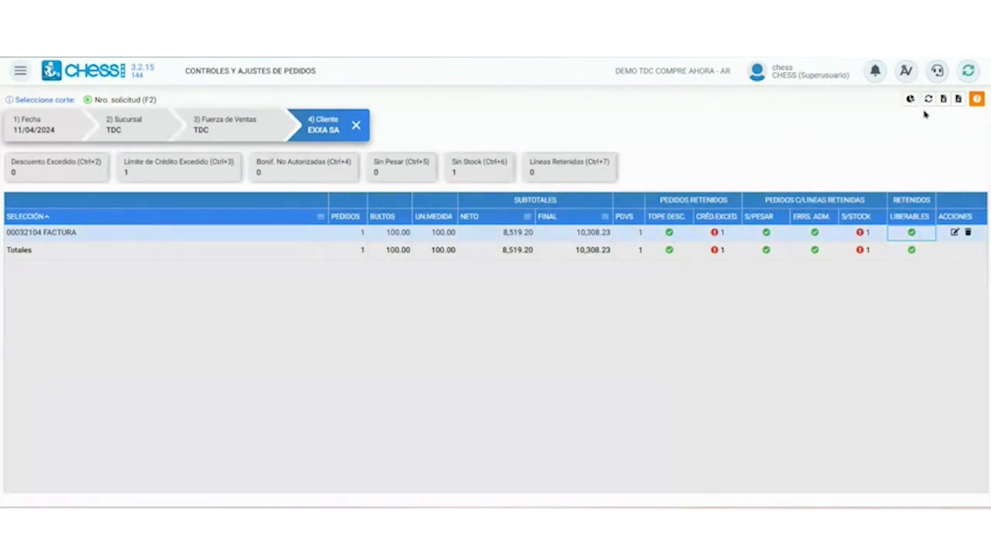
{"action": "left_click", "coordinate": [869, 235]}
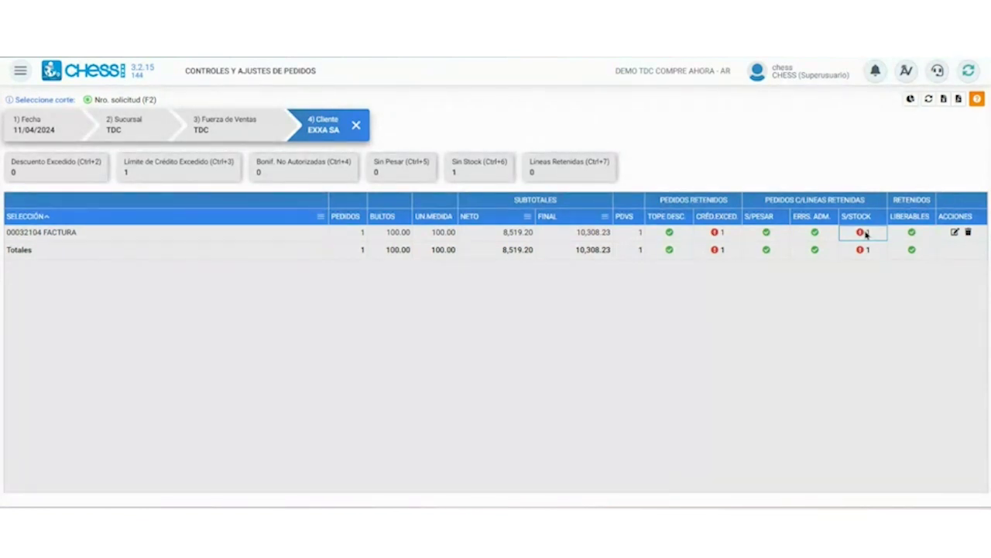
{"action": "left_click", "coordinate": [911, 249]}
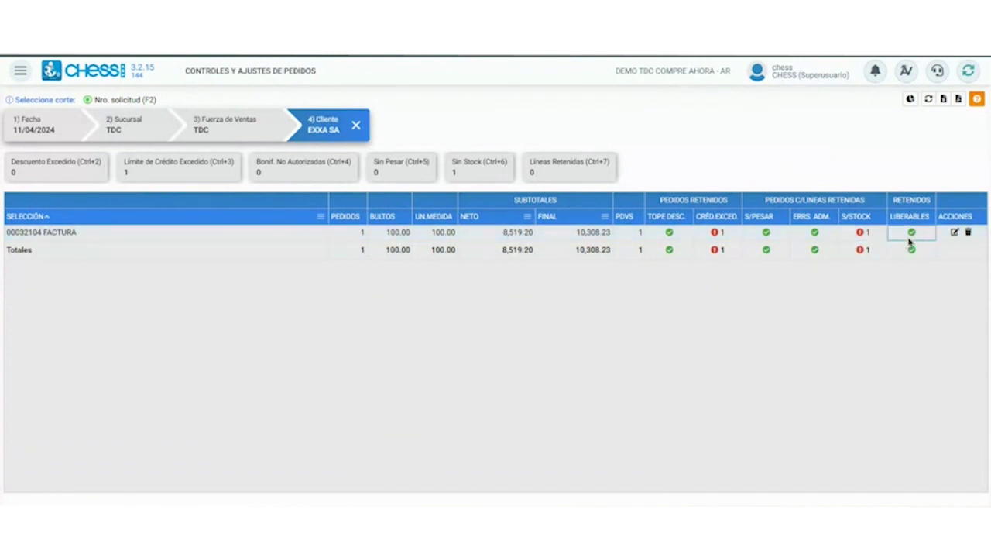
{"action": "key", "text": "Up"}
Clear the client, sales force and branch cuts, and update the releasable held orders of branch TDC for 11/04/2024.
{"action": "left_click", "coordinate": [356, 125]}
{"action": "left_click", "coordinate": [273, 125]}
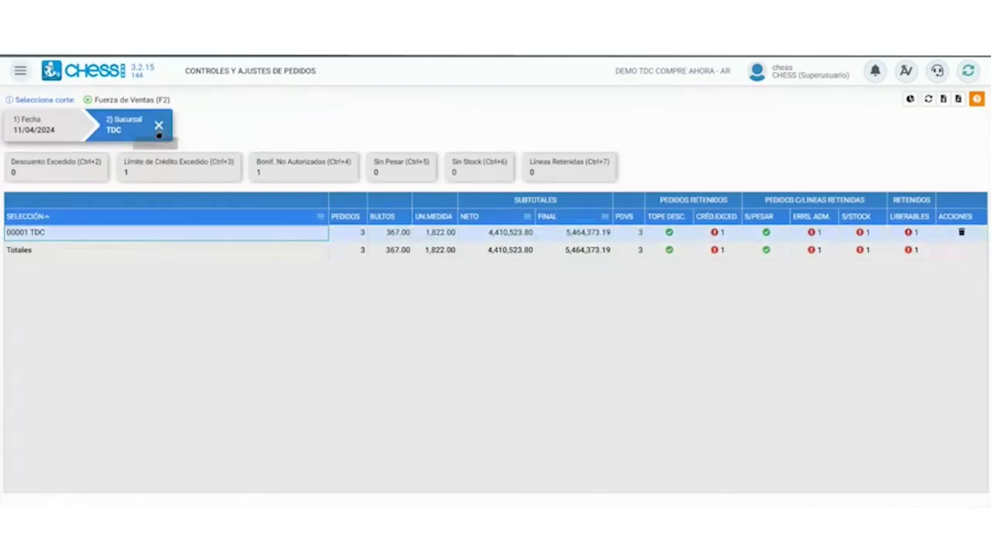
{"action": "left_click", "coordinate": [159, 126]}
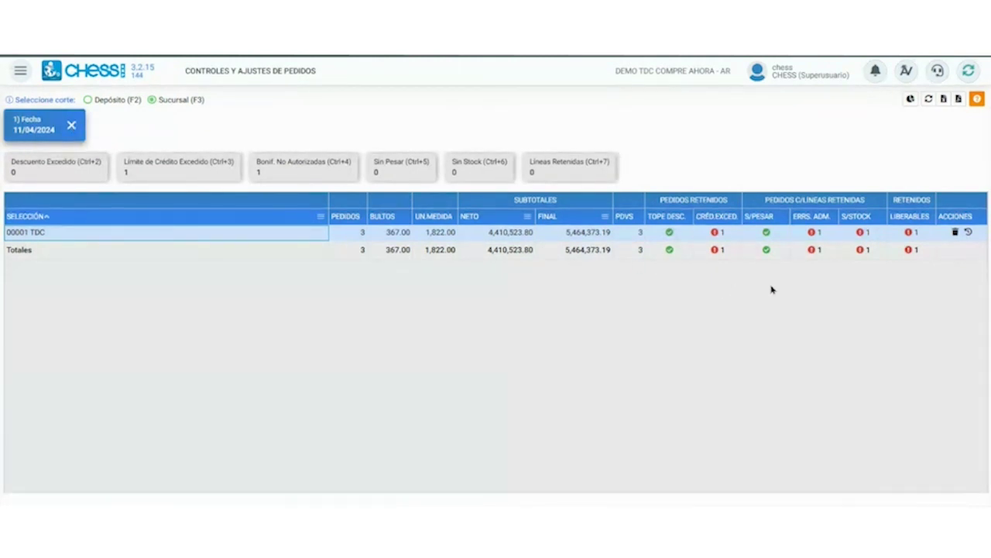
{"action": "left_click", "coordinate": [968, 234]}
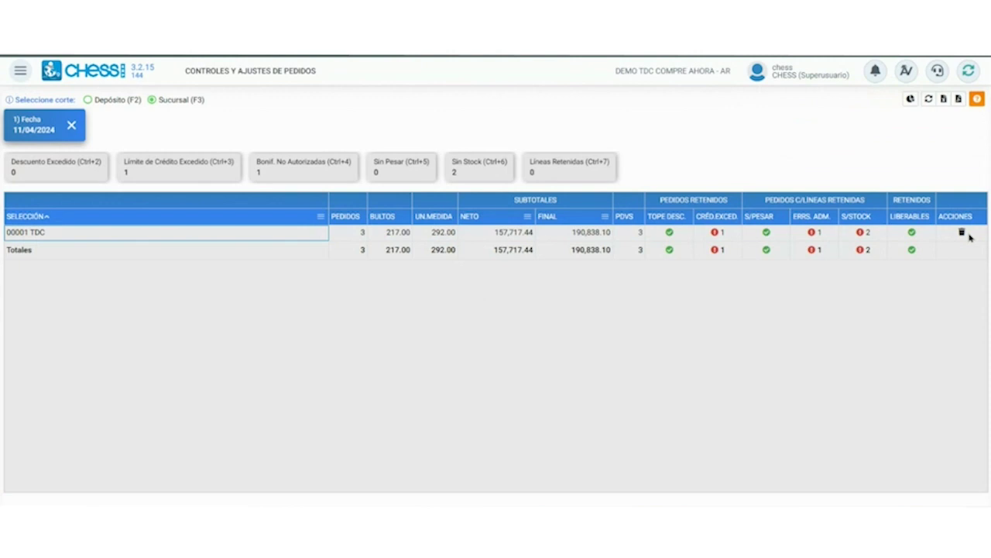
Check branch TDC's missing-stock and administrative-error indicators for 11/04/2024, and return to the list of order dates.
{"action": "left_click", "coordinate": [863, 232]}
{"action": "left_click", "coordinate": [812, 233]}
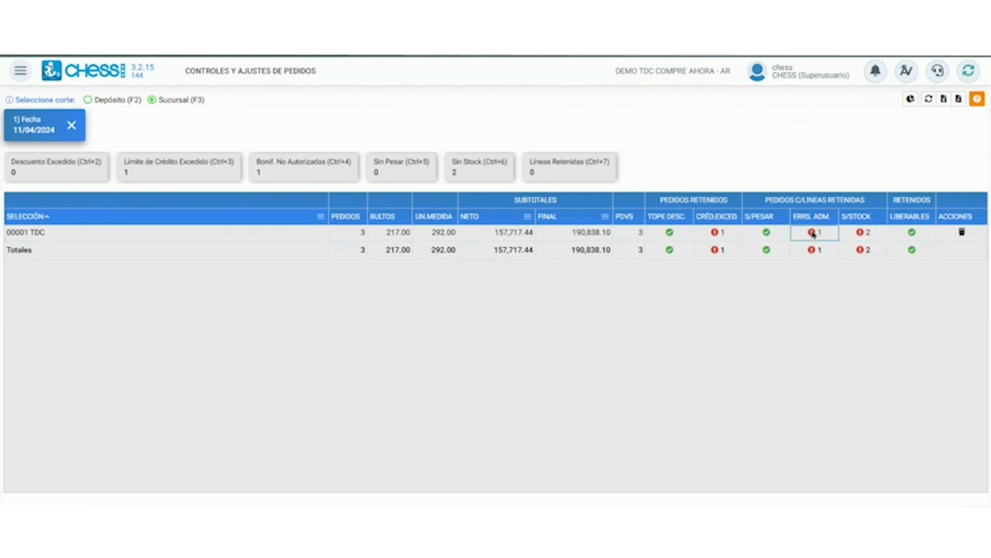
{"action": "left_click", "coordinate": [962, 233]}
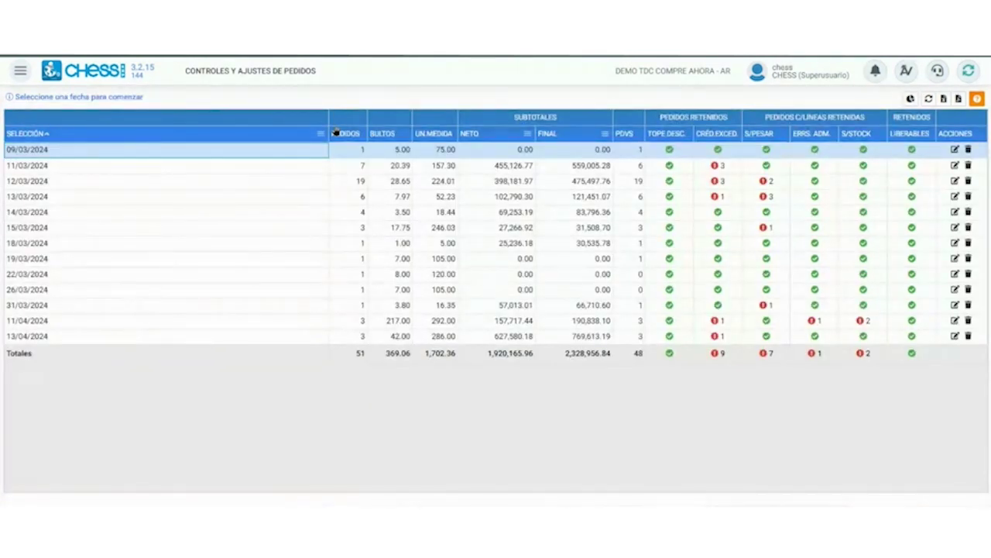